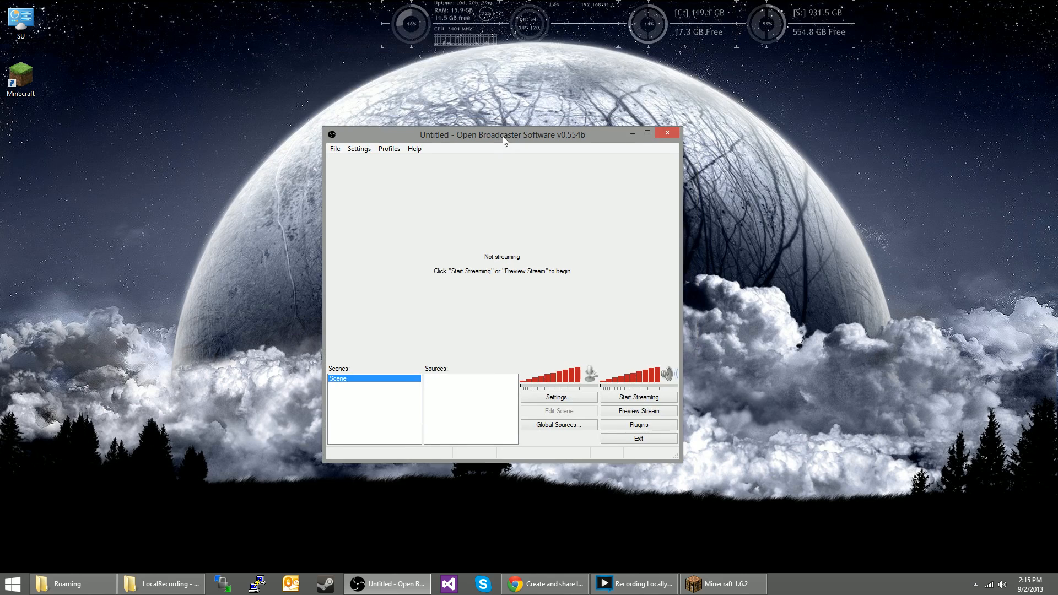
Step: Maximize the window and add two setting profiles named Live and Local
double_click(503, 130)
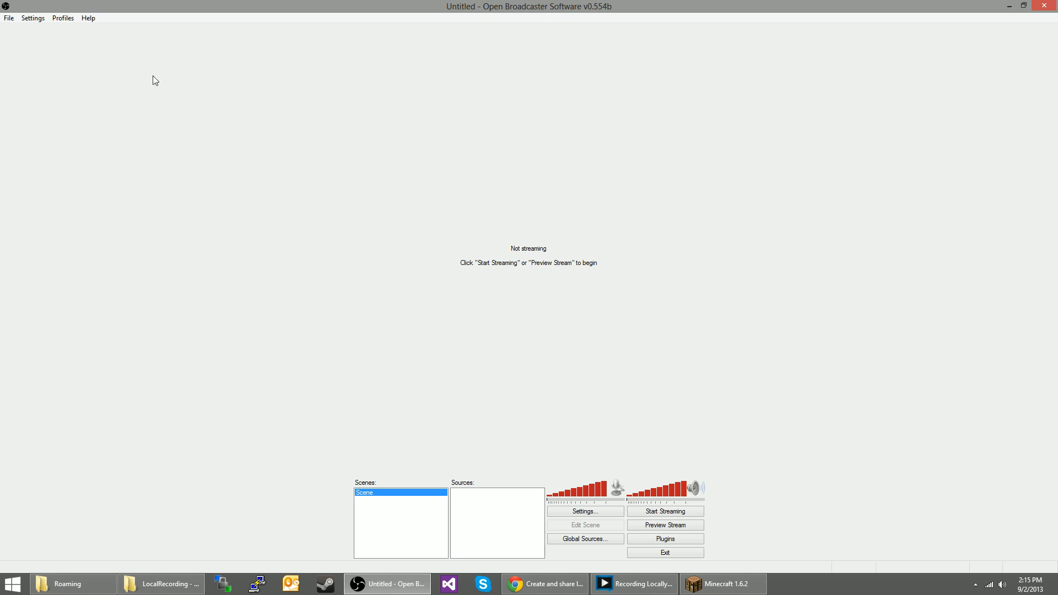
click(38, 18)
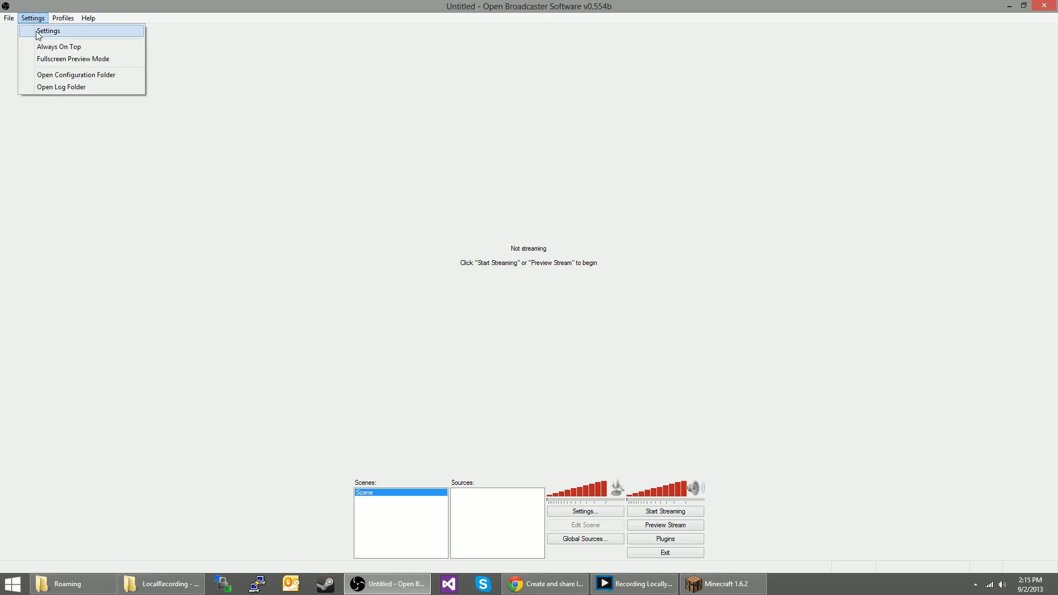
click(44, 31)
double_click(537, 161)
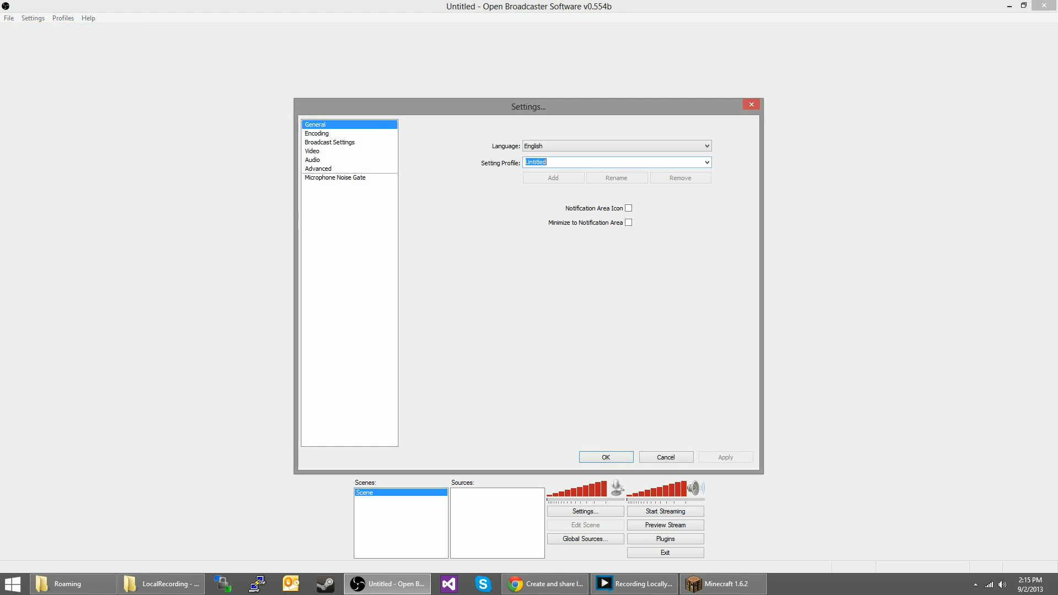
text(Live)
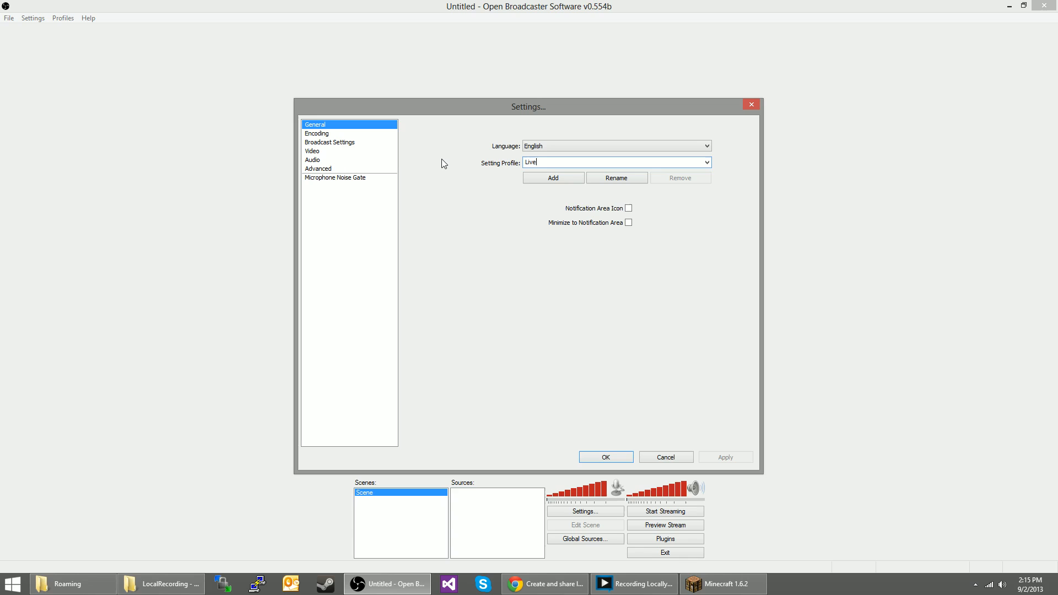
click(554, 177)
text(Local)
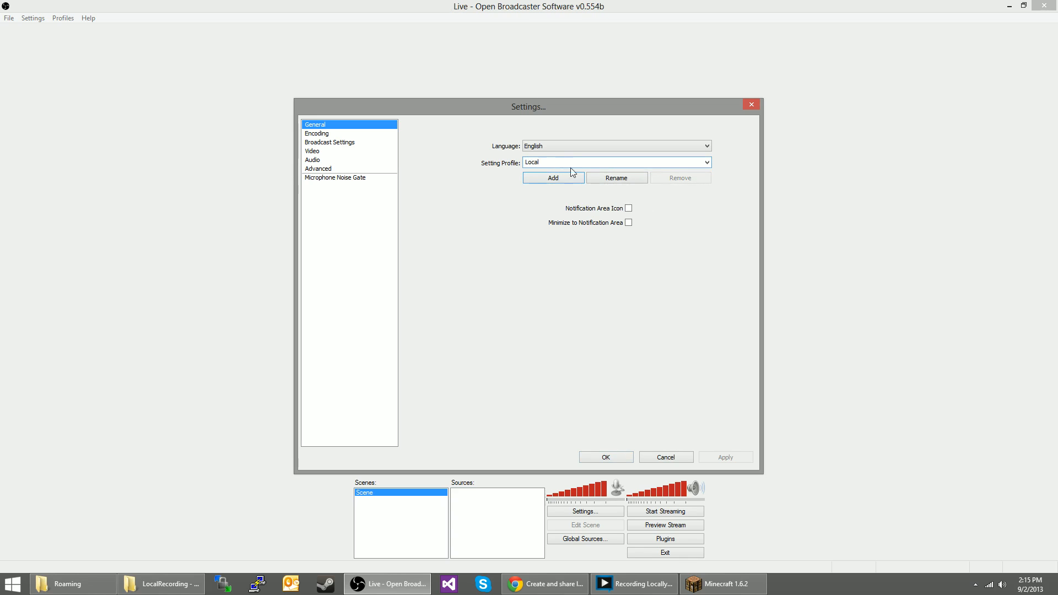
click(568, 176)
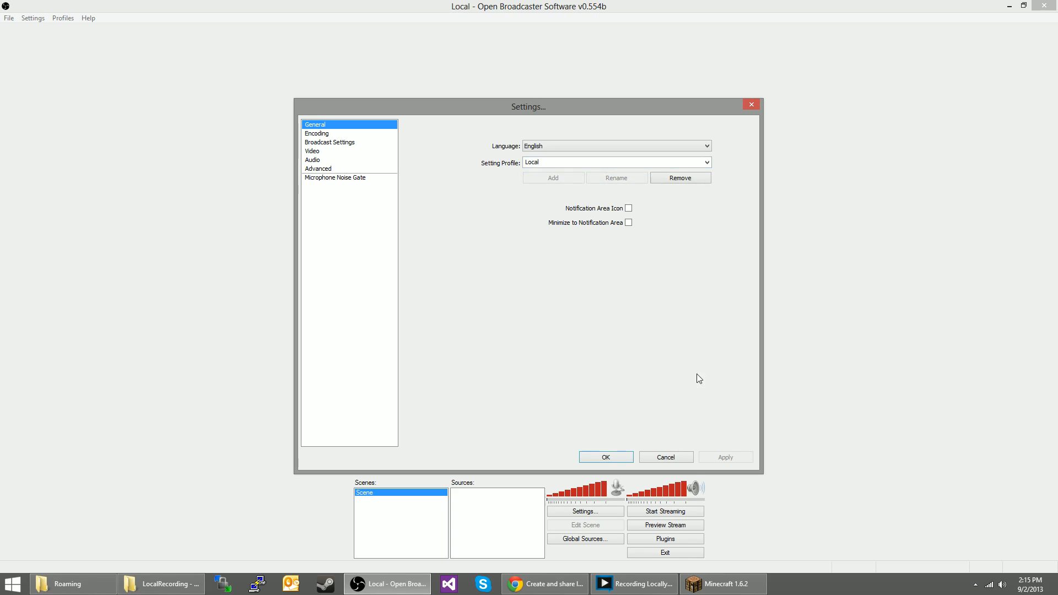
key(Return)
Step: Switch to the Live profile and open its encoding settings
click(63, 17)
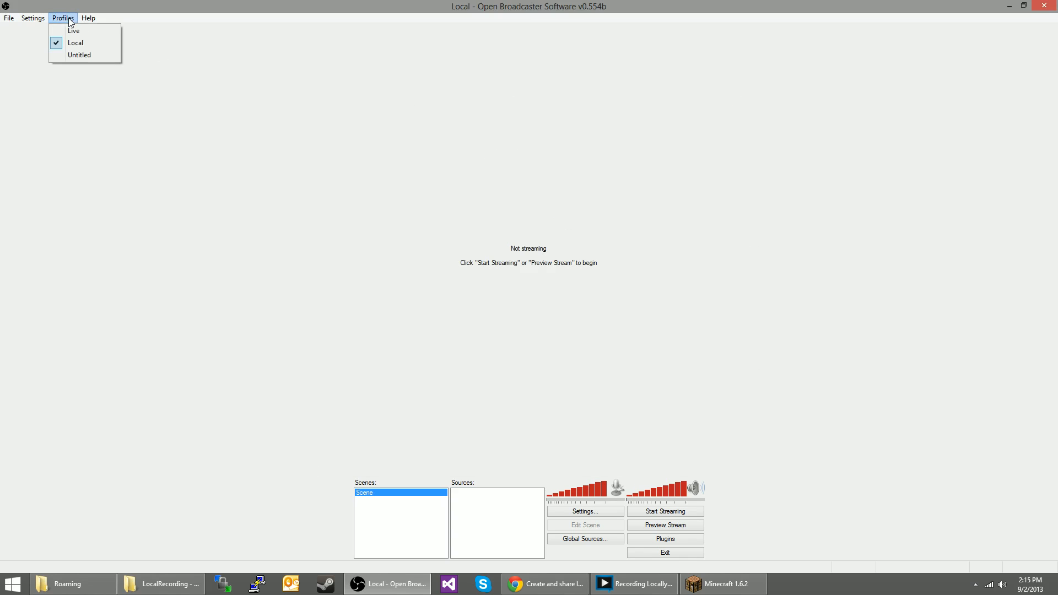
click(74, 32)
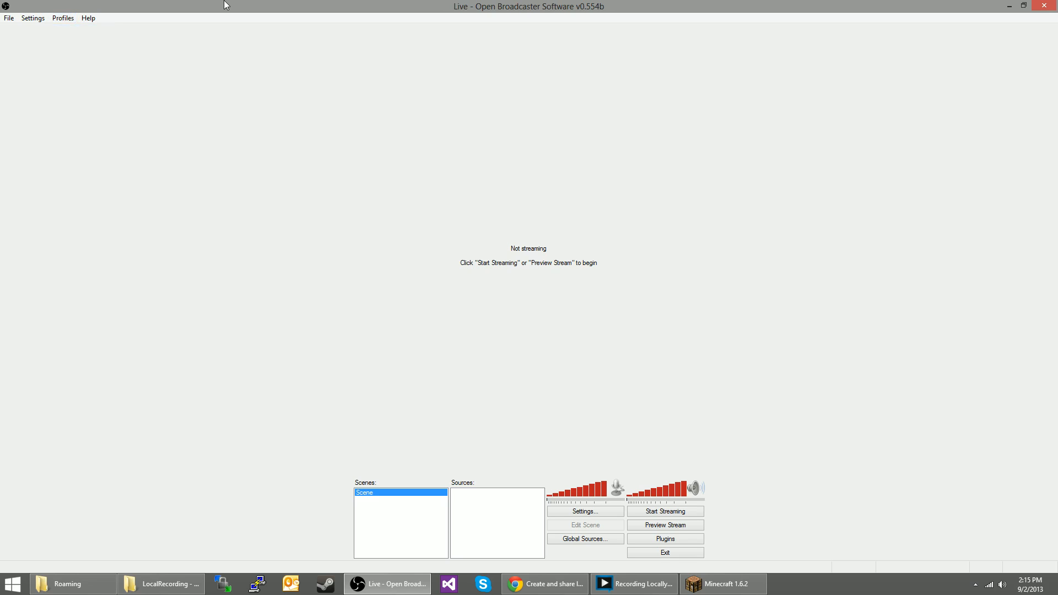
click(30, 19)
click(34, 28)
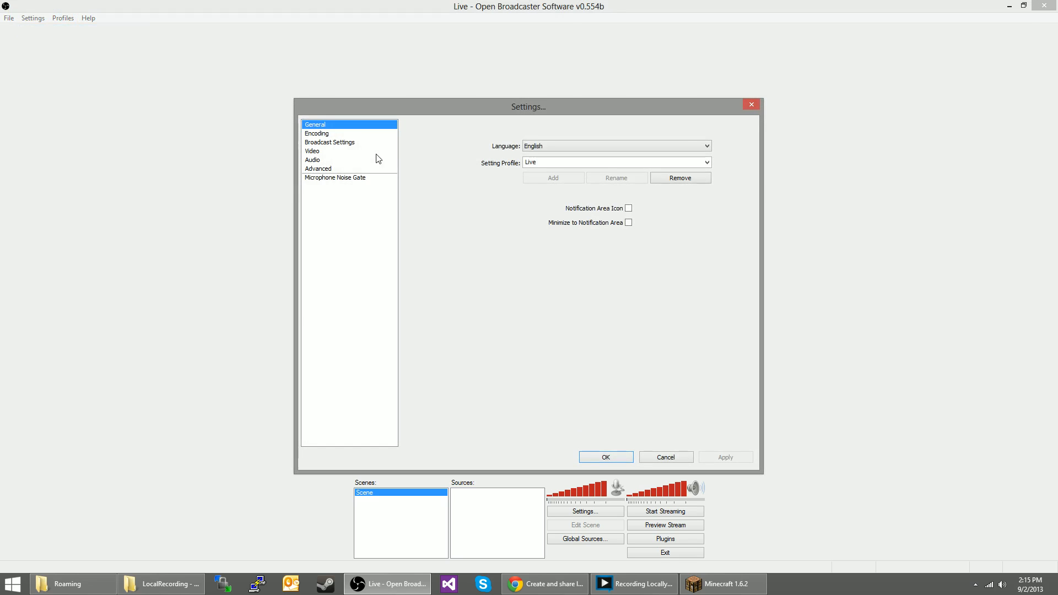
click(329, 134)
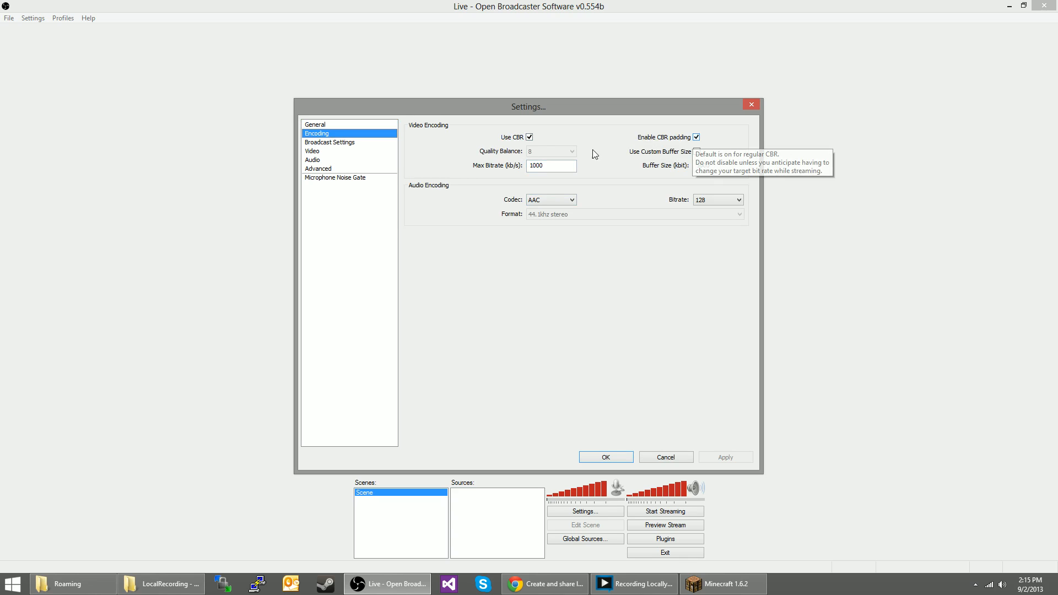
Step: Set the maximum video bitrate to 2500 kb/s and apply the encoding change
drag(543, 172, 520, 173)
text(25)
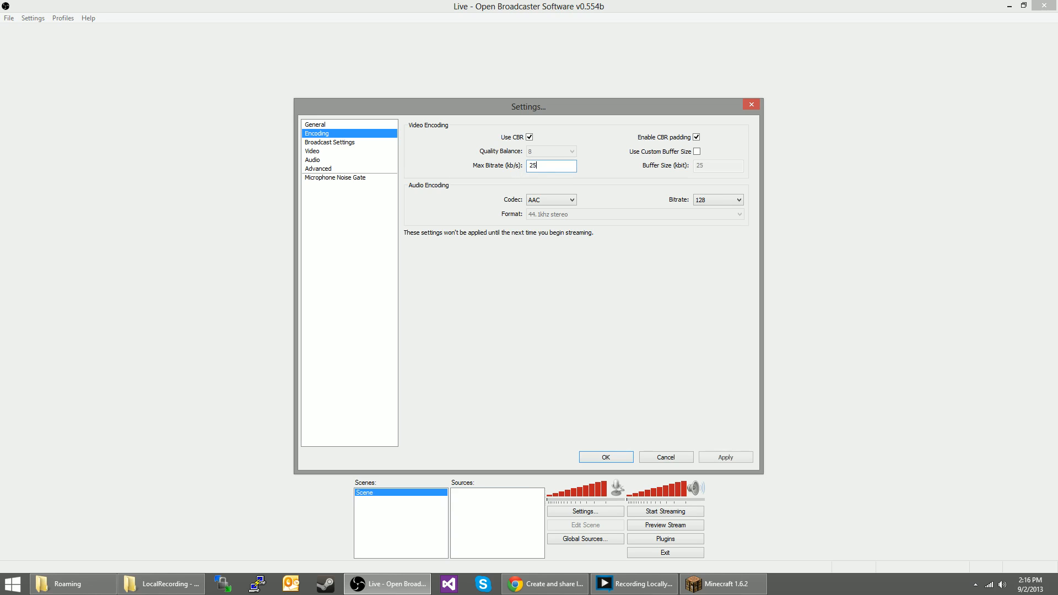
text(000)
double_click(545, 165)
text(4000)
key(BackSpace)
key(BackSpace)
key(BackSpace)
key(BackSpace)
text(2500)
drag(545, 166, 529, 166)
click(728, 458)
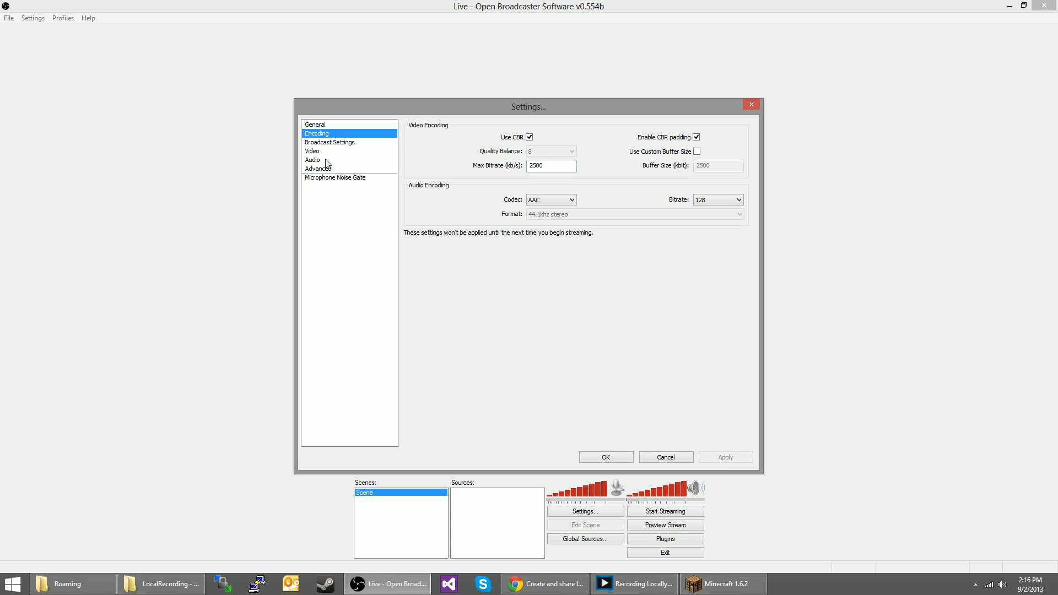
Step: Configure broadcasting as a live stream to Twitch / Justin.tv using the US Central: San Antonio, TX server
click(338, 144)
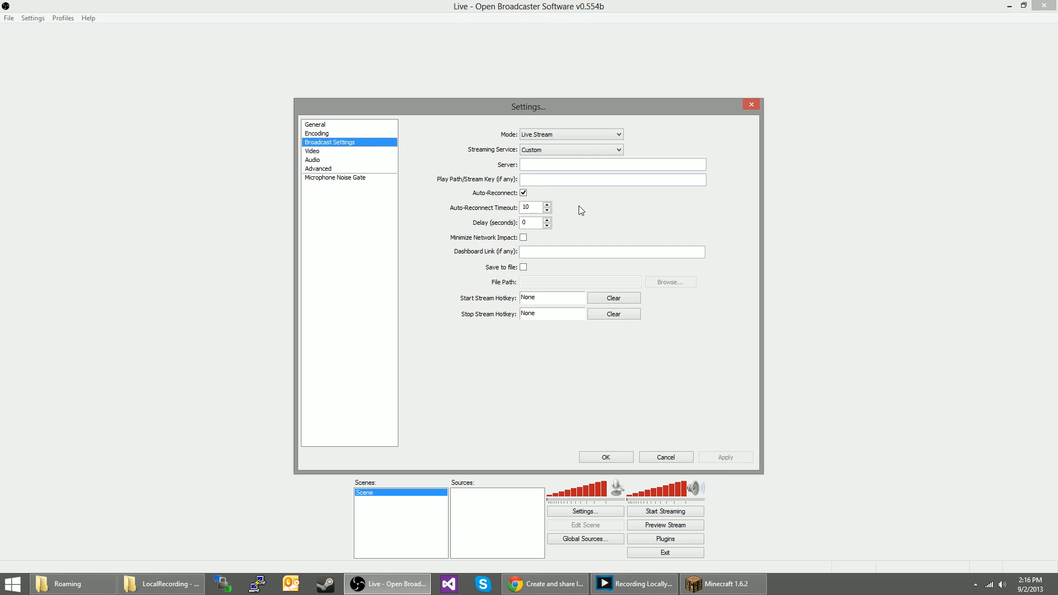
click(549, 135)
click(548, 142)
click(548, 152)
click(553, 171)
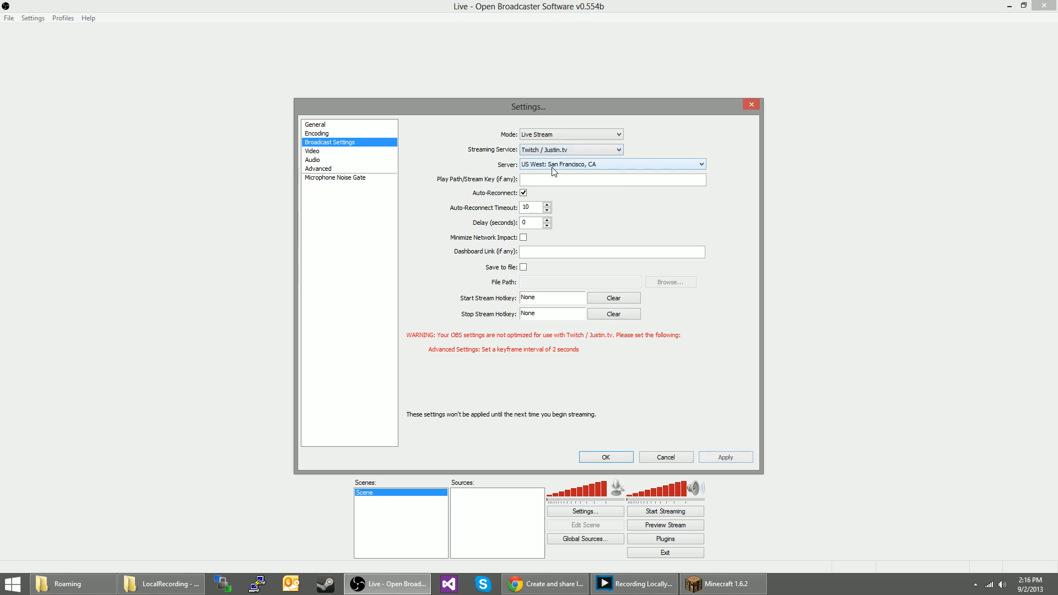
click(553, 169)
click(564, 225)
Step: Check the Twitch broadcast page for the stream key, enter it in the Play Path/Stream Key field and apply
click(540, 180)
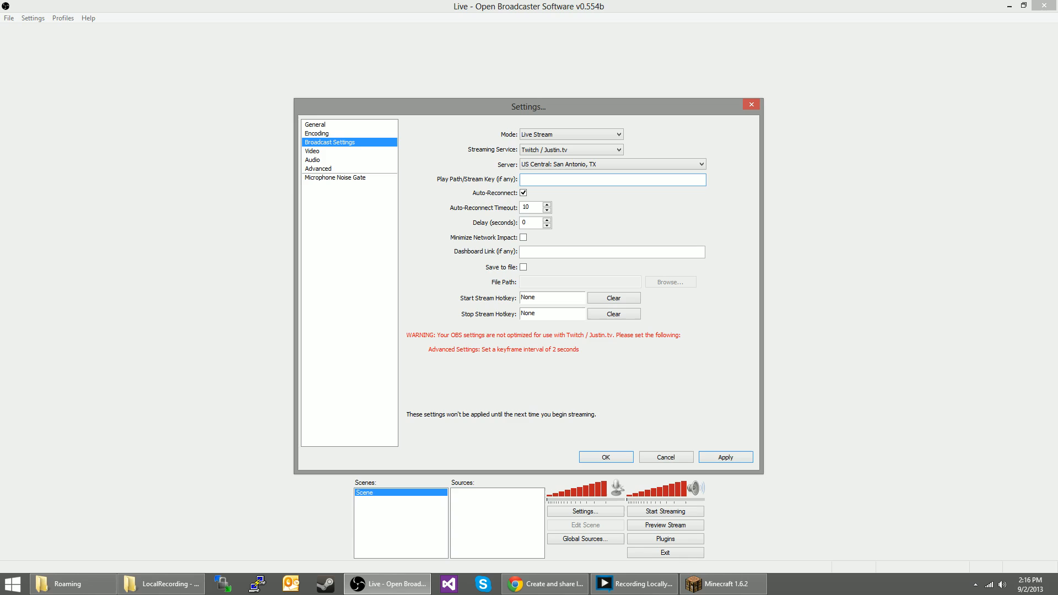
click(548, 576)
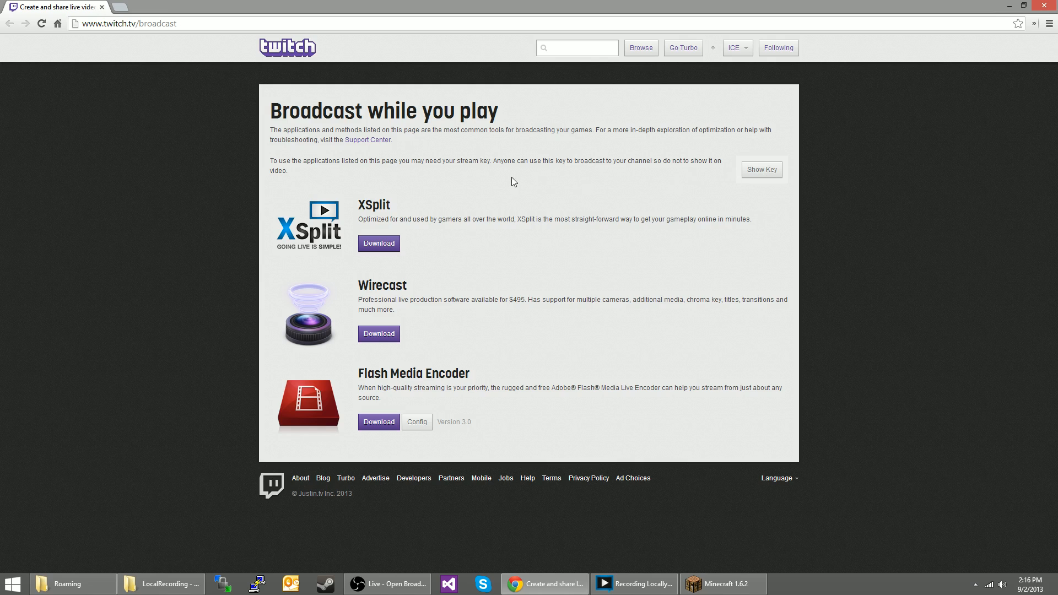
click(1006, 6)
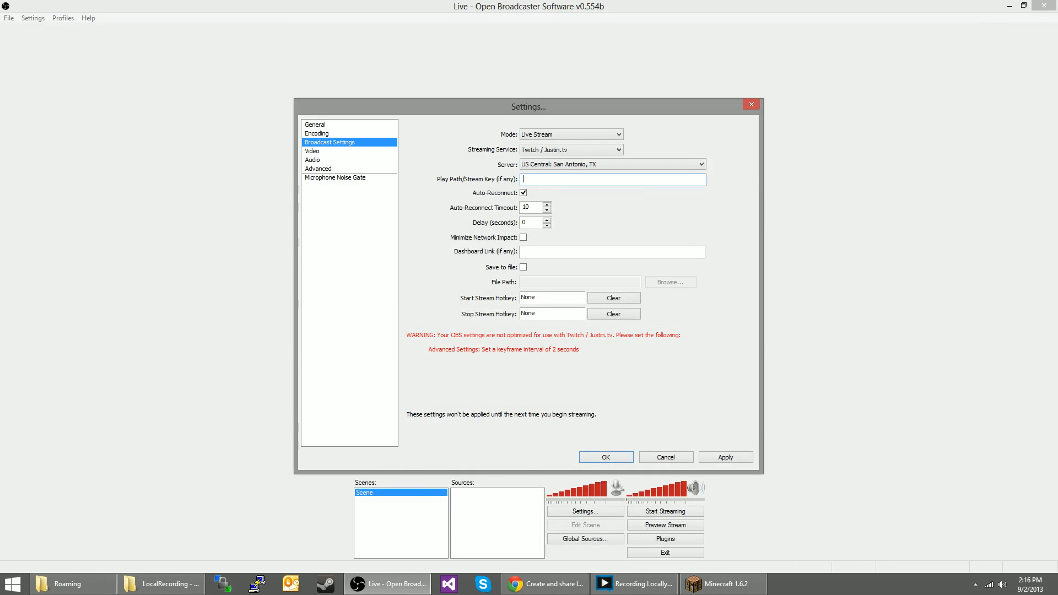
text(•••••••••••••••••••)
click(725, 458)
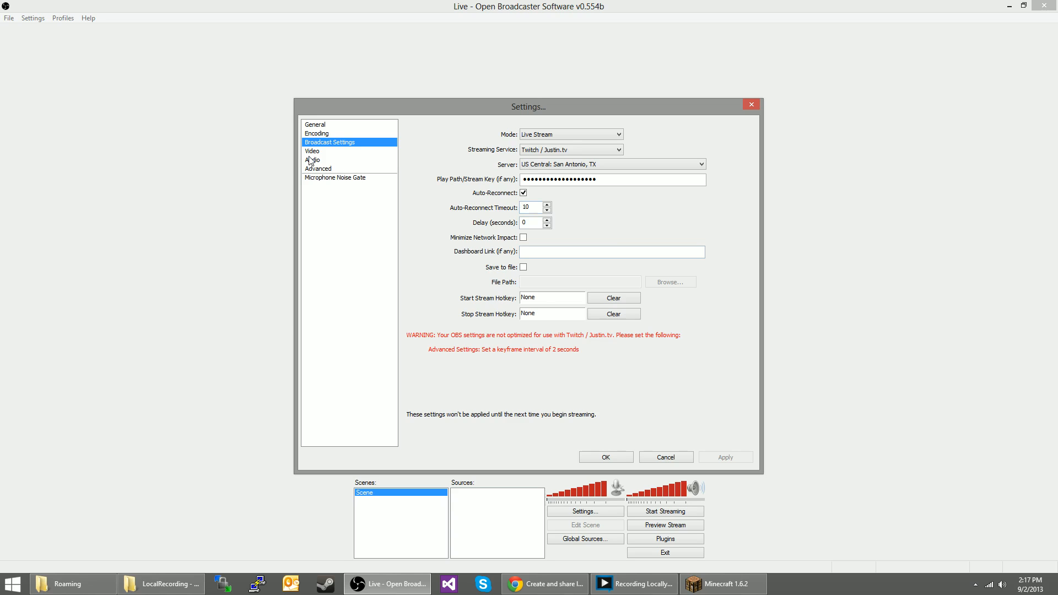
Step: Set the keyframe interval to 2 seconds and recheck the broadcast settings for the optimization warning
click(318, 169)
double_click(550, 225)
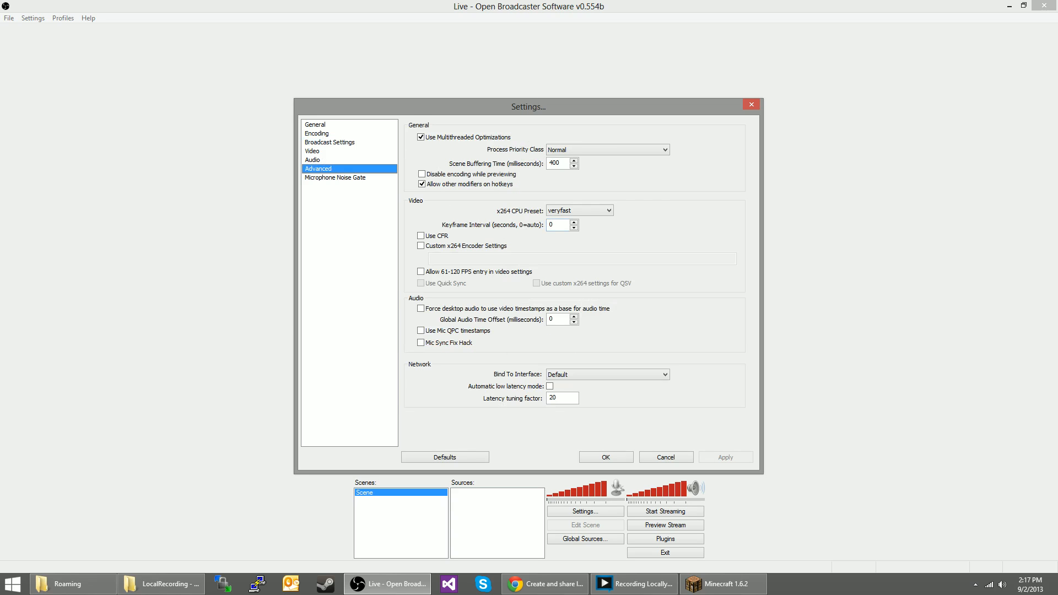
text(2)
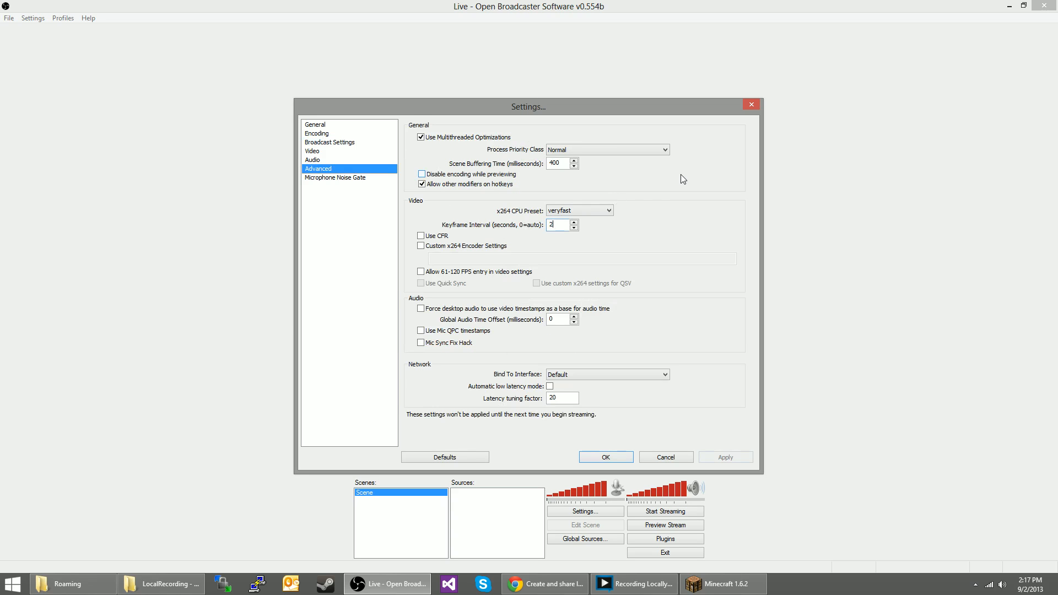
click(326, 142)
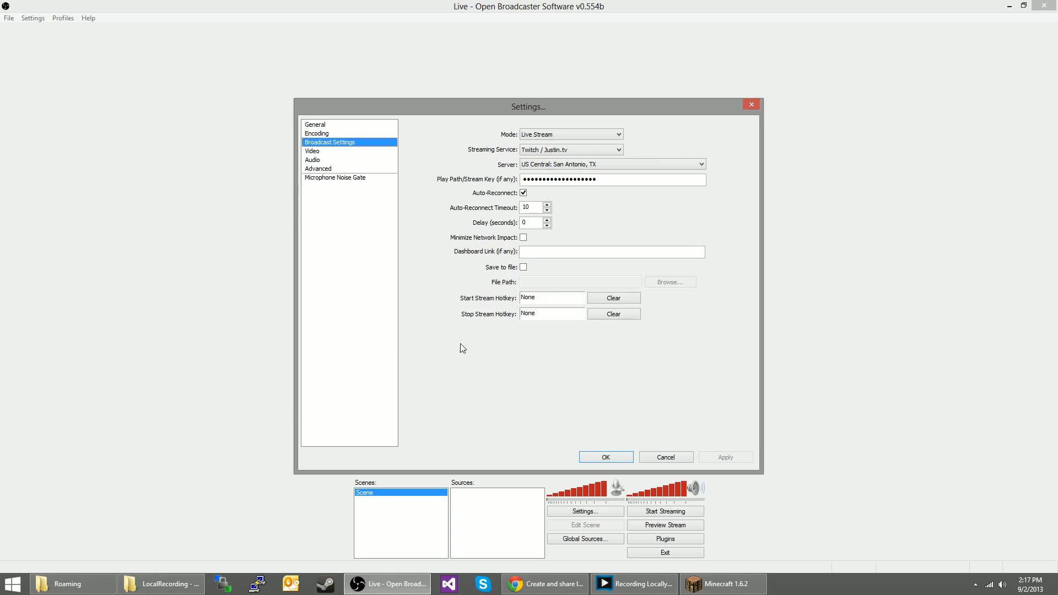
Step: Set the custom base video resolution to 1280x720
click(313, 152)
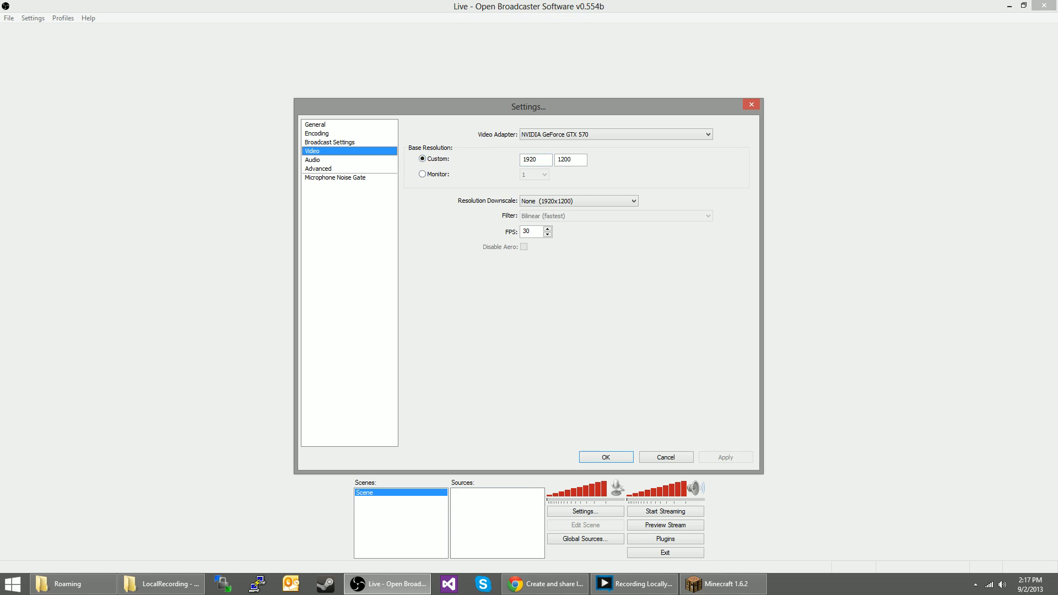
drag(547, 159, 516, 156)
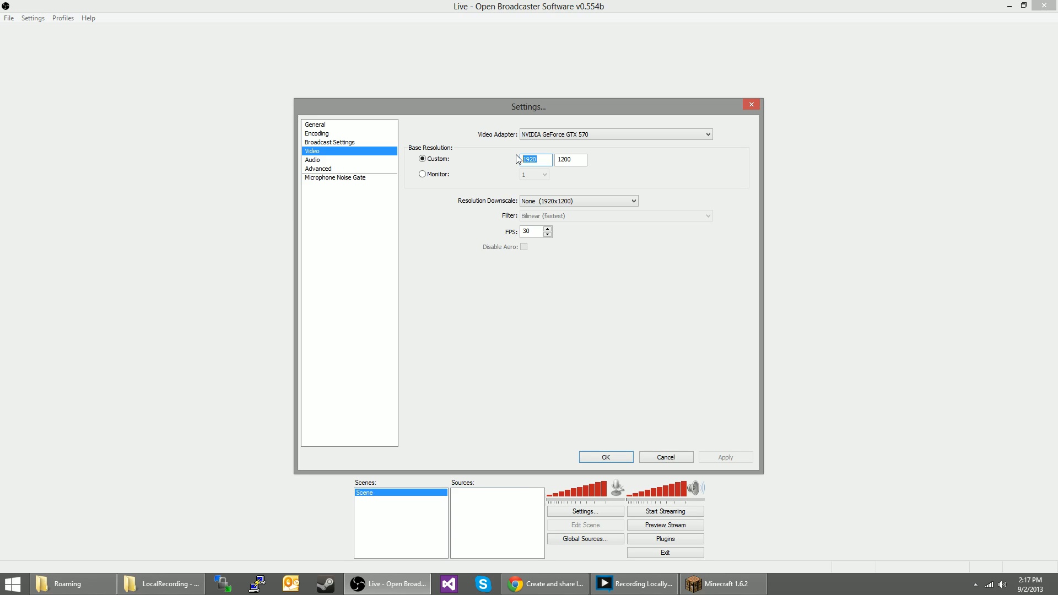
key(End)
click(312, 135)
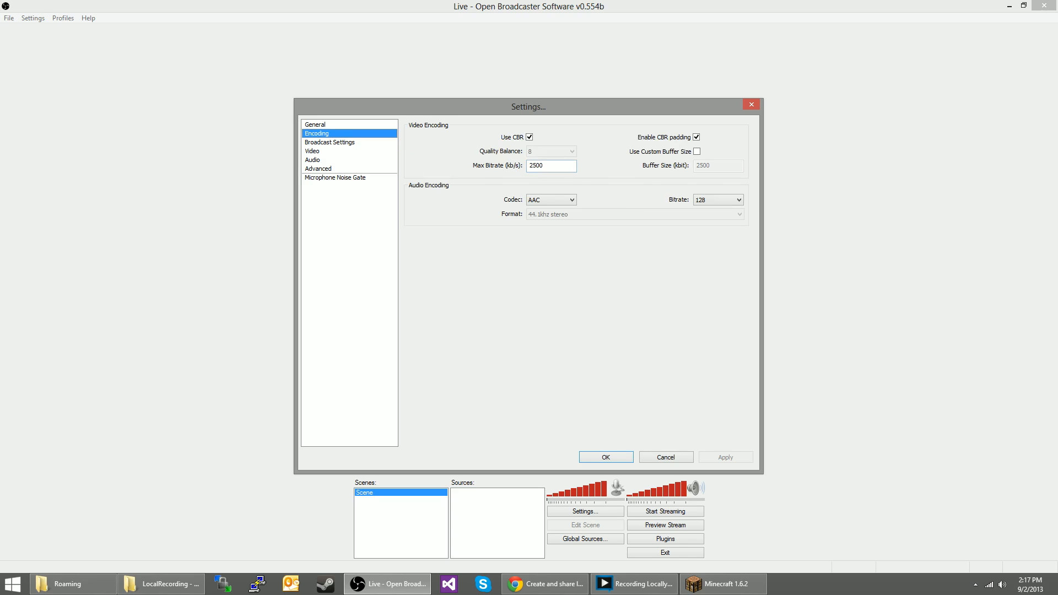
click(319, 141)
click(312, 152)
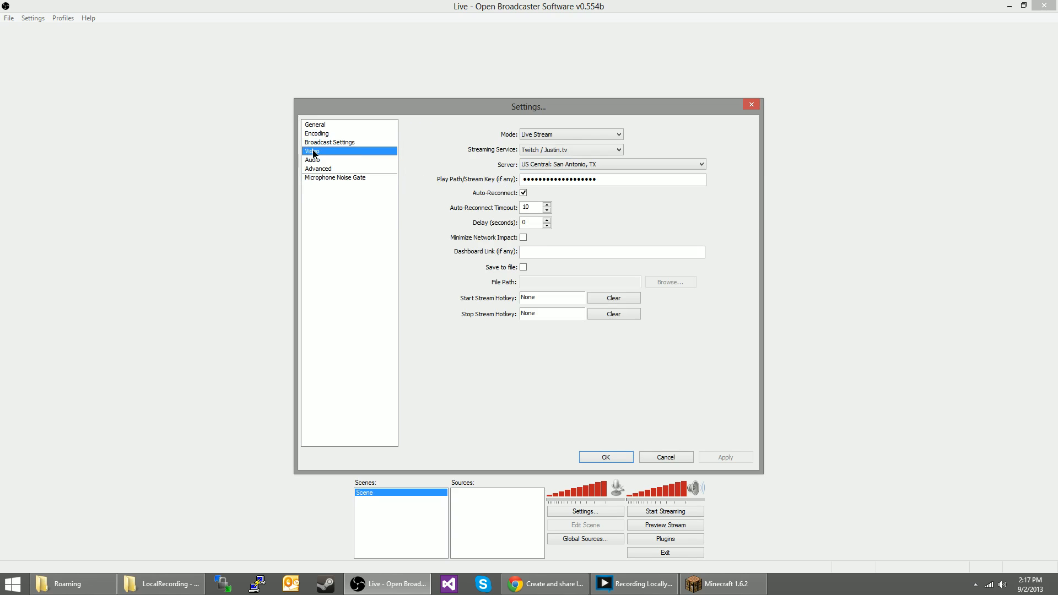
double_click(529, 159)
text(1)
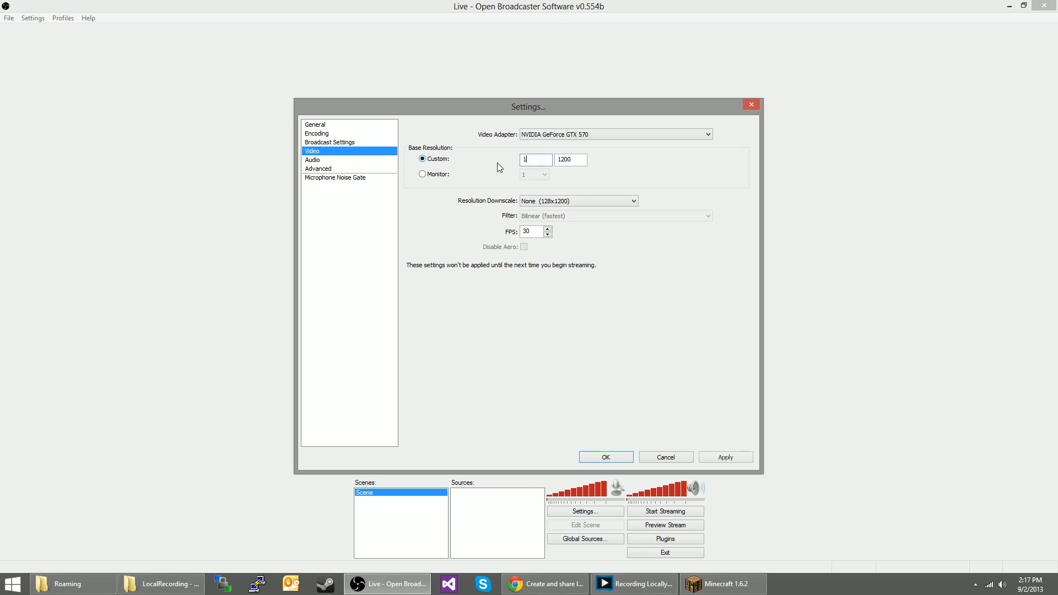
text(280)
key(Tab)
text(720)
Step: Set the video frame rate to 40 FPS and apply the video settings
double_click(527, 231)
text(40)
click(725, 458)
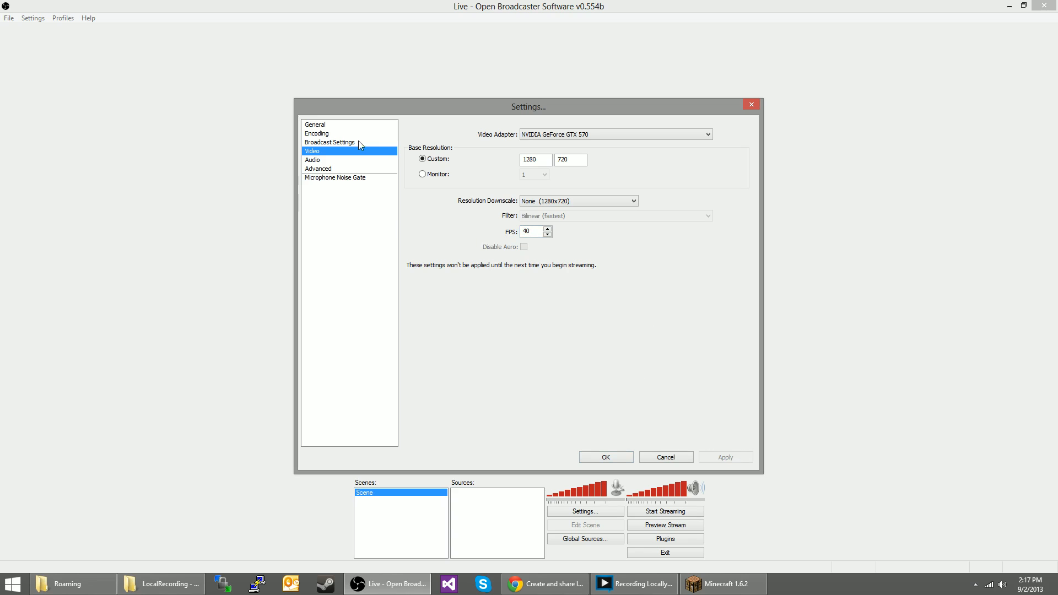
Step: Select Microphone (2- Yeti Stereo Microphone) as the microphone/auxiliary audio device and apply the change
click(317, 160)
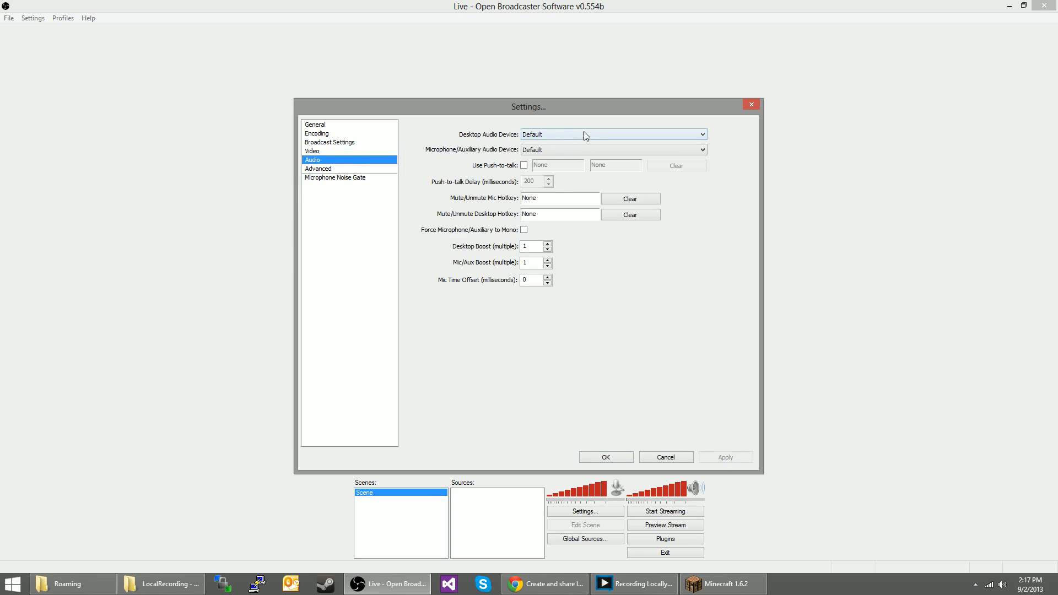
click(623, 151)
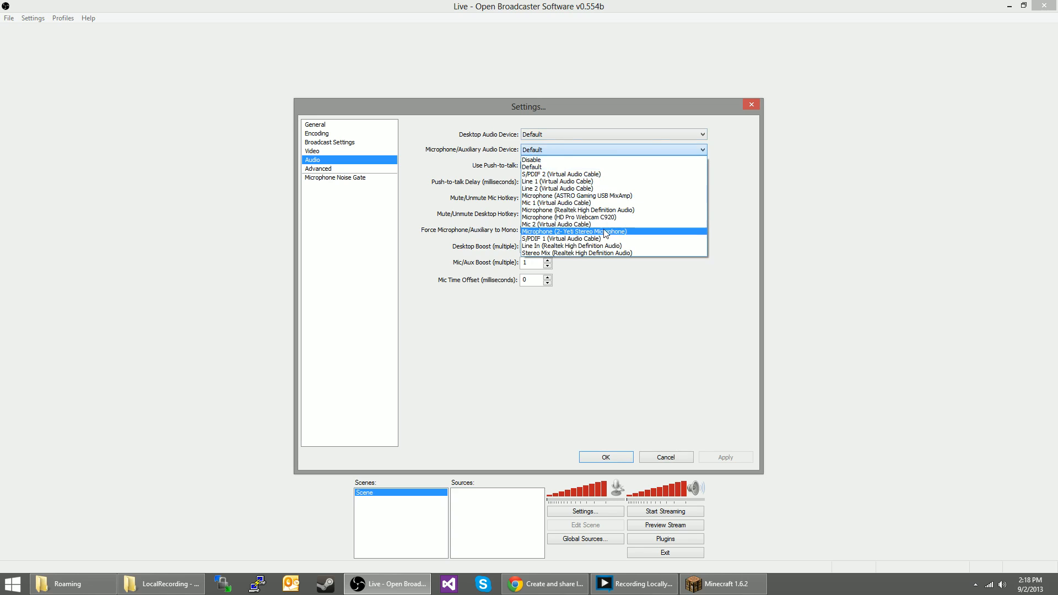
click(541, 232)
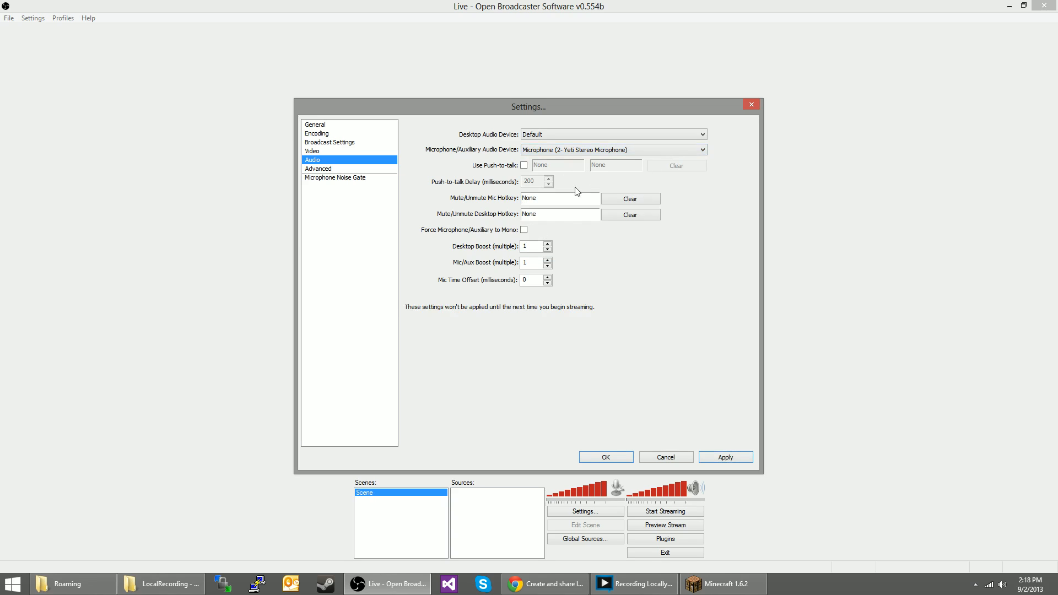
click(722, 459)
Step: Change the x264 CPU preset to faster and accept the preset change
click(320, 169)
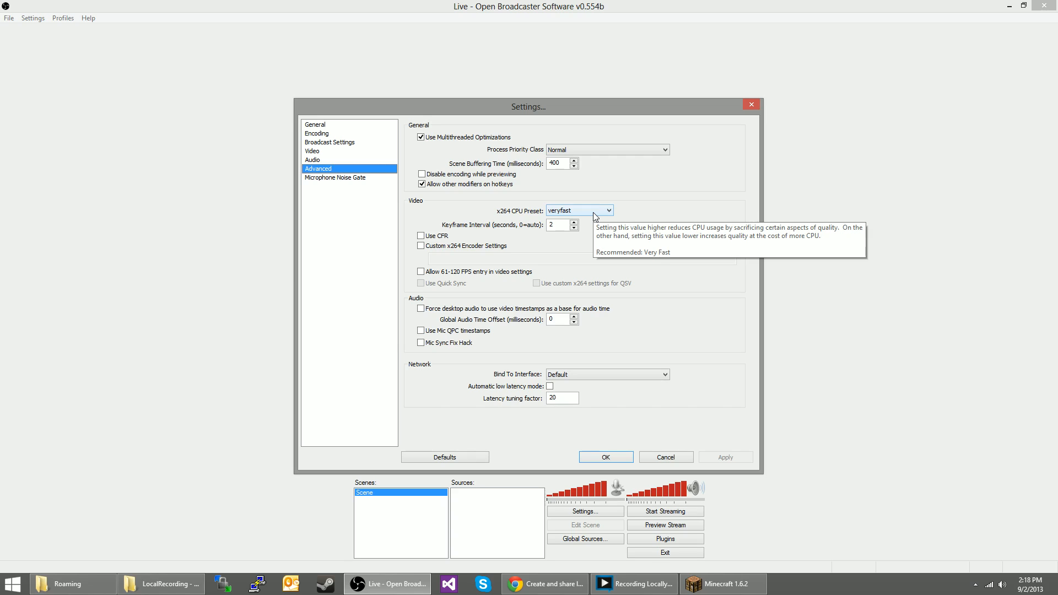
click(595, 216)
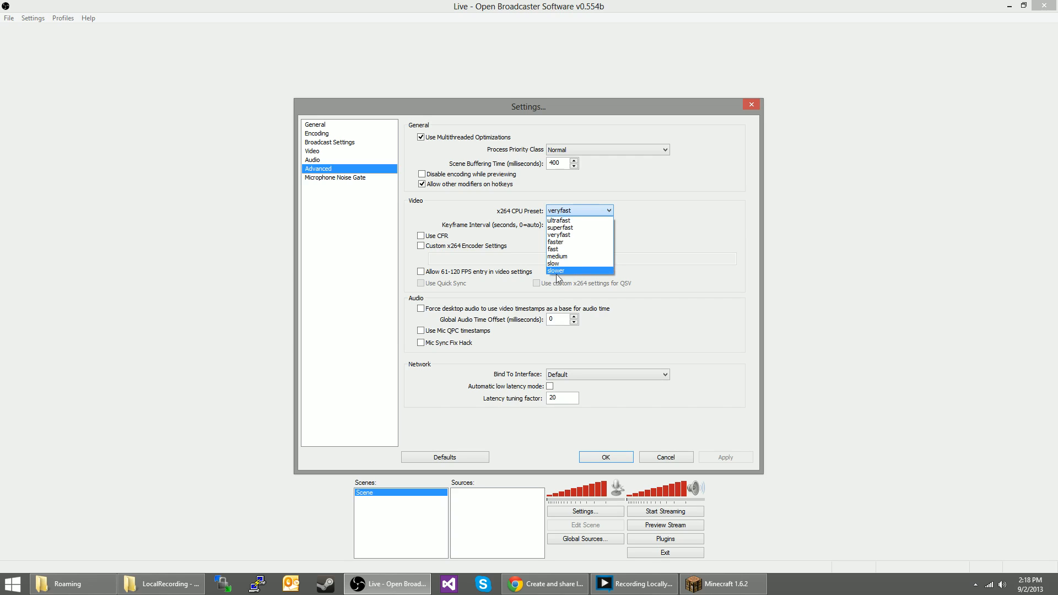
click(567, 243)
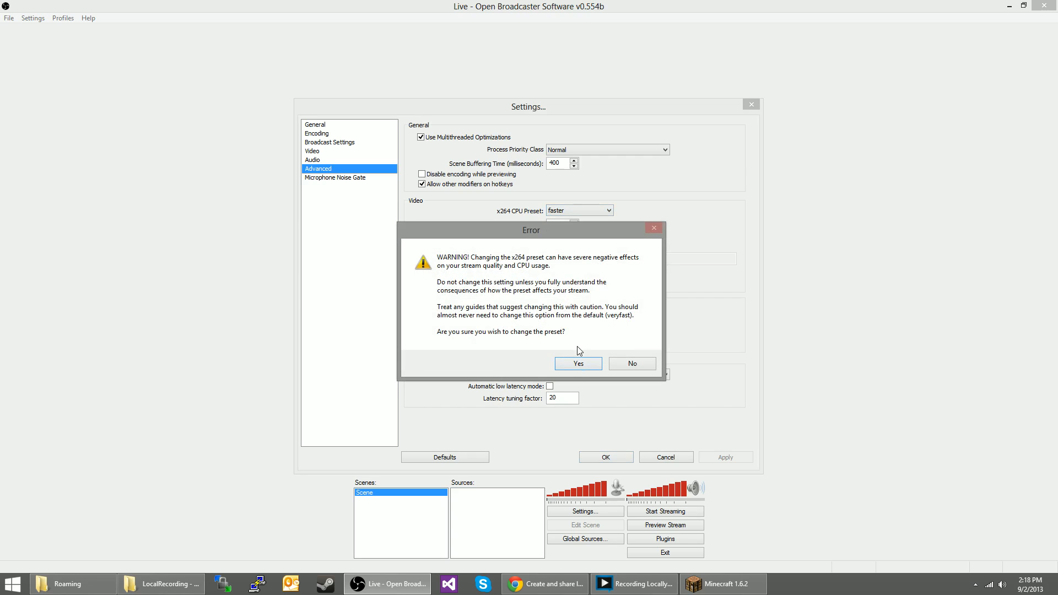
click(567, 364)
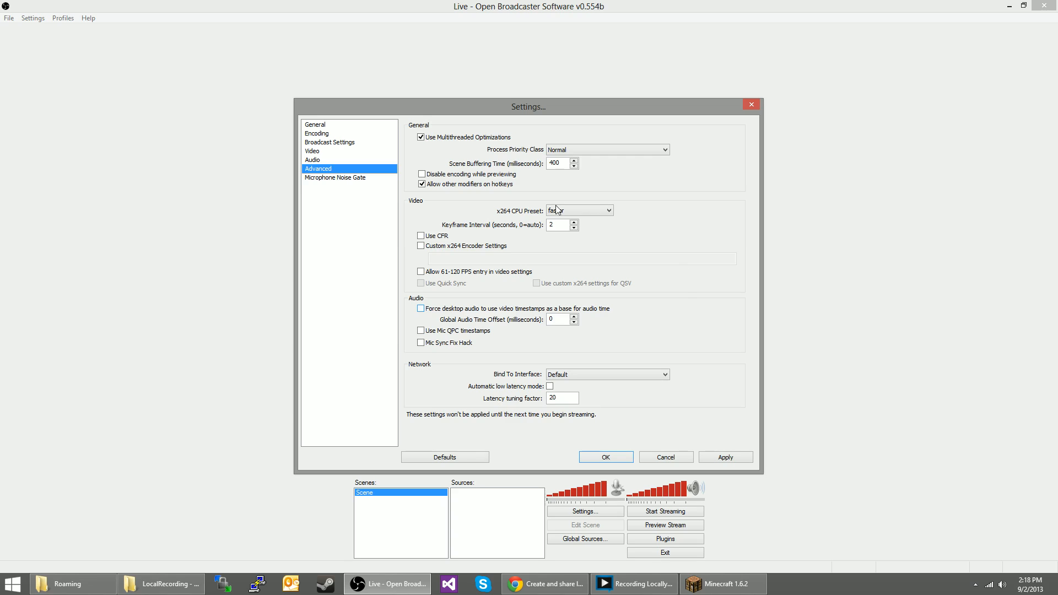
Step: Keep the x264 CPU preset at faster, apply the advanced settings and close the settings dialog
click(608, 210)
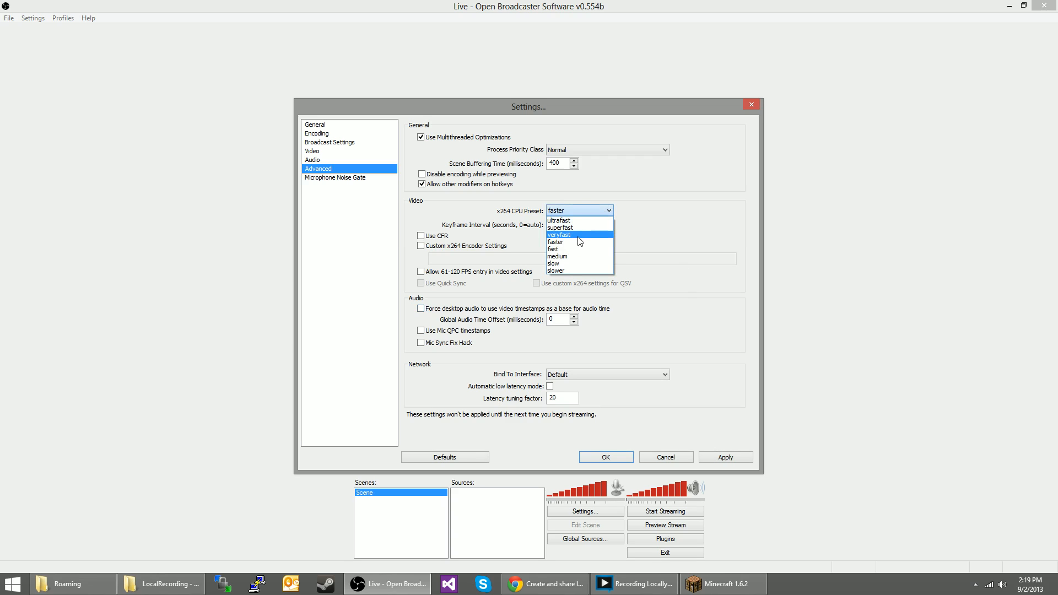
click(663, 203)
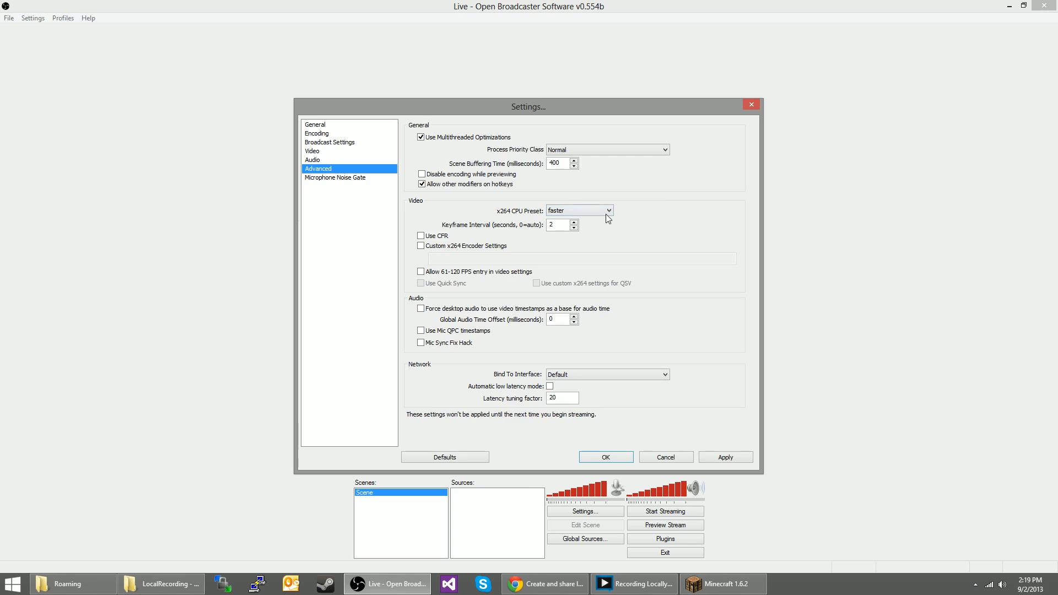
click(567, 317)
click(719, 457)
click(612, 459)
Step: Rename the existing default scene to Xbox360
right_click(390, 497)
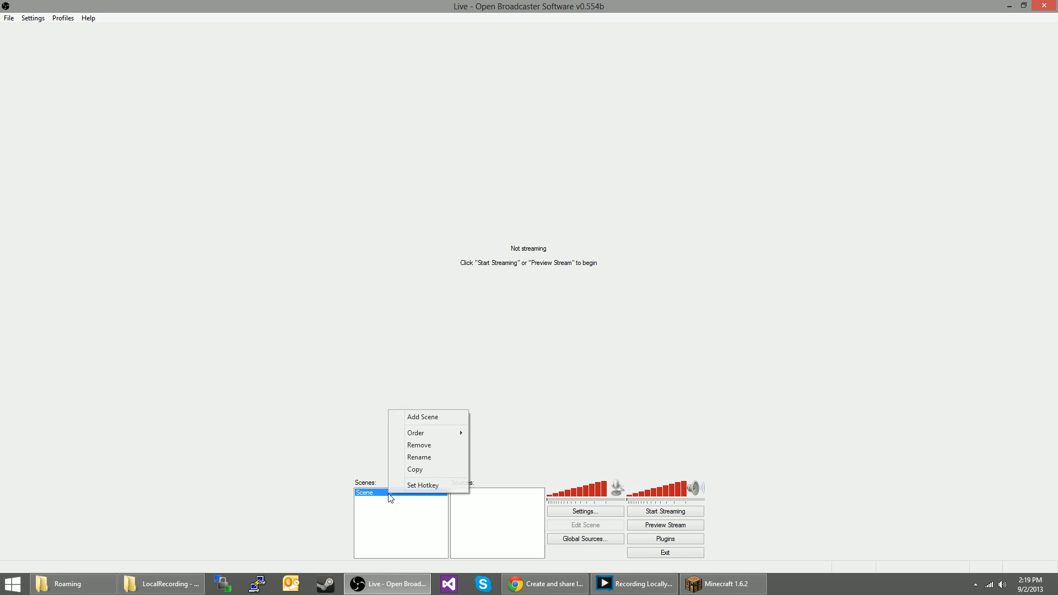
click(431, 457)
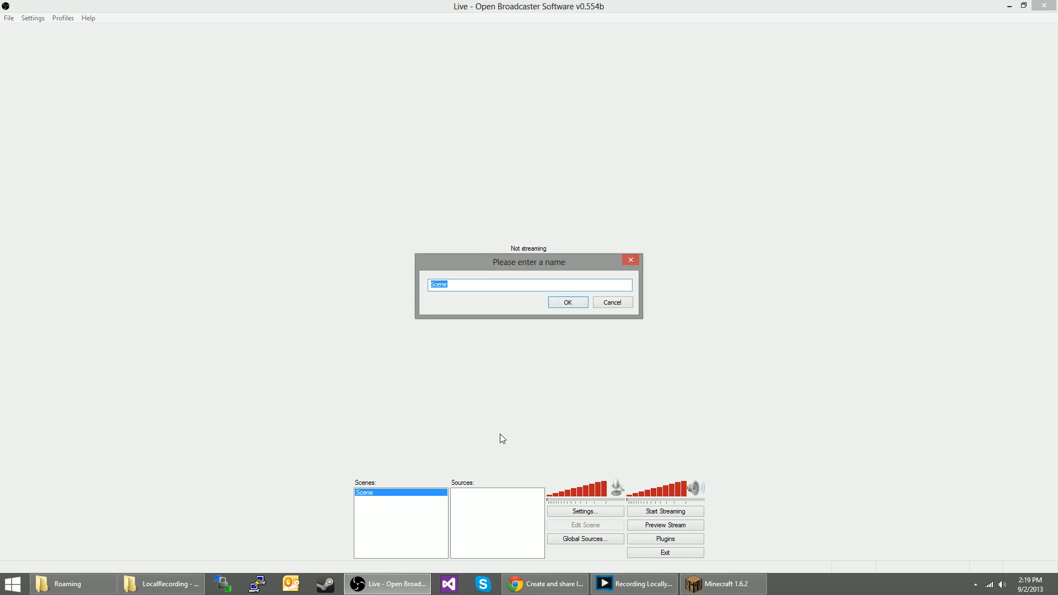
text(Xbox360)
key(Return)
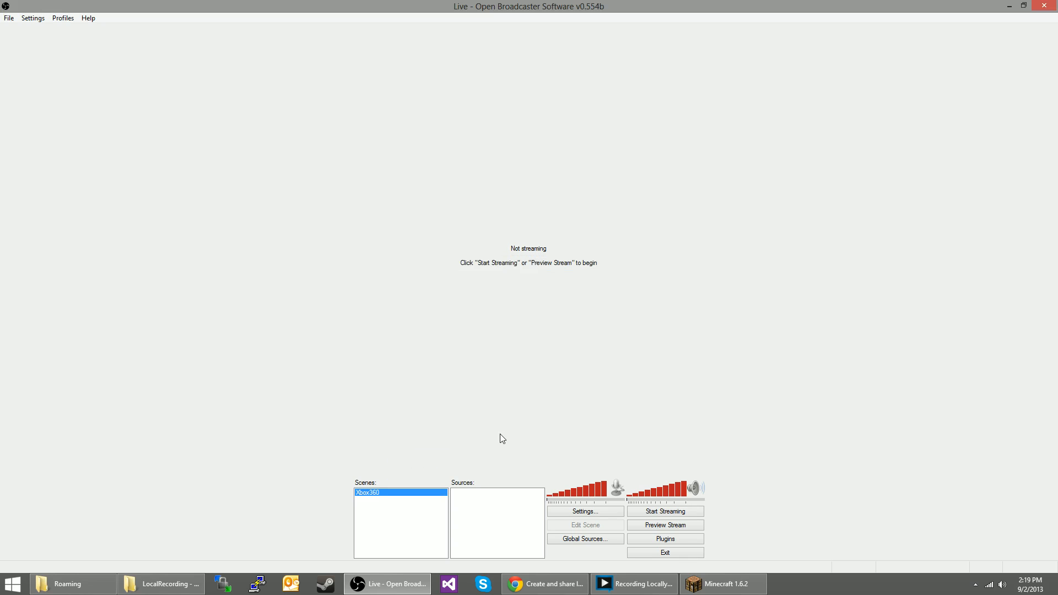
Step: Add a Video Capture Device source to the Xbox360 scene and choose AVerMedia HD Capture C985 Bus 2 as its device
right_click(457, 507)
mouse_move(485, 513)
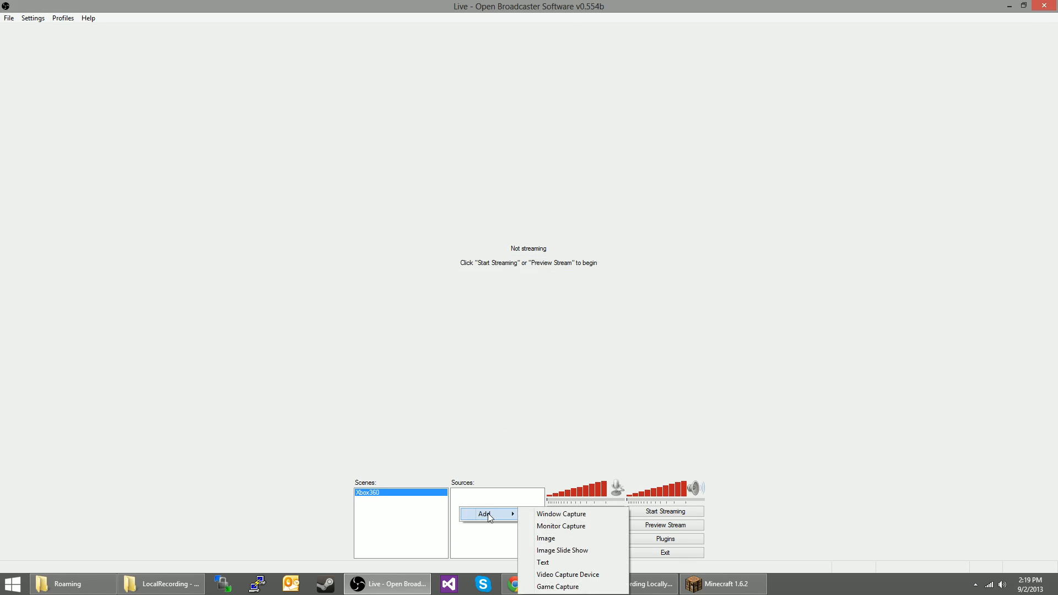
click(576, 575)
click(569, 303)
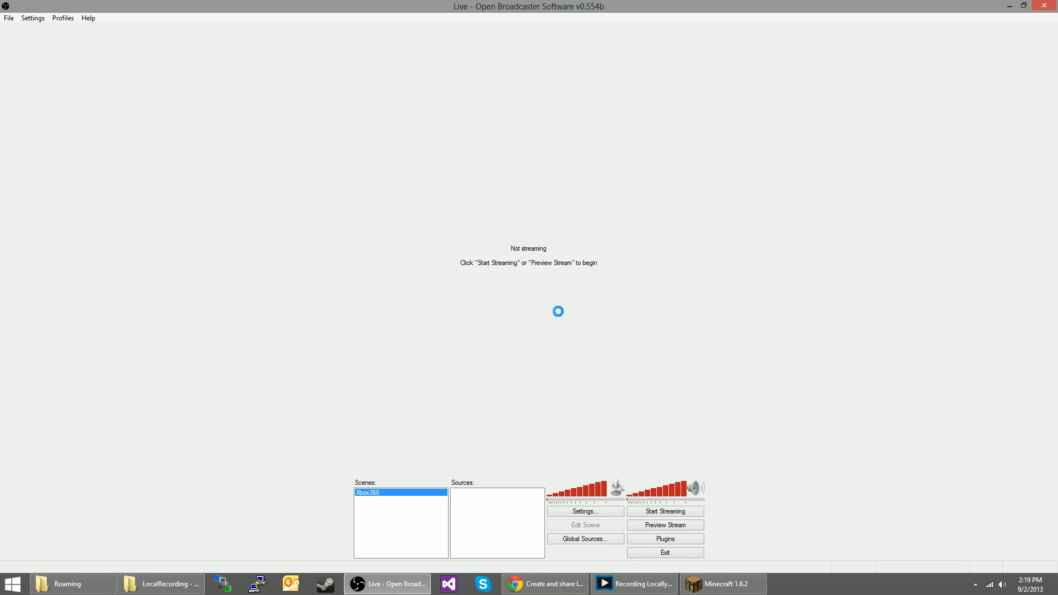
click(502, 175)
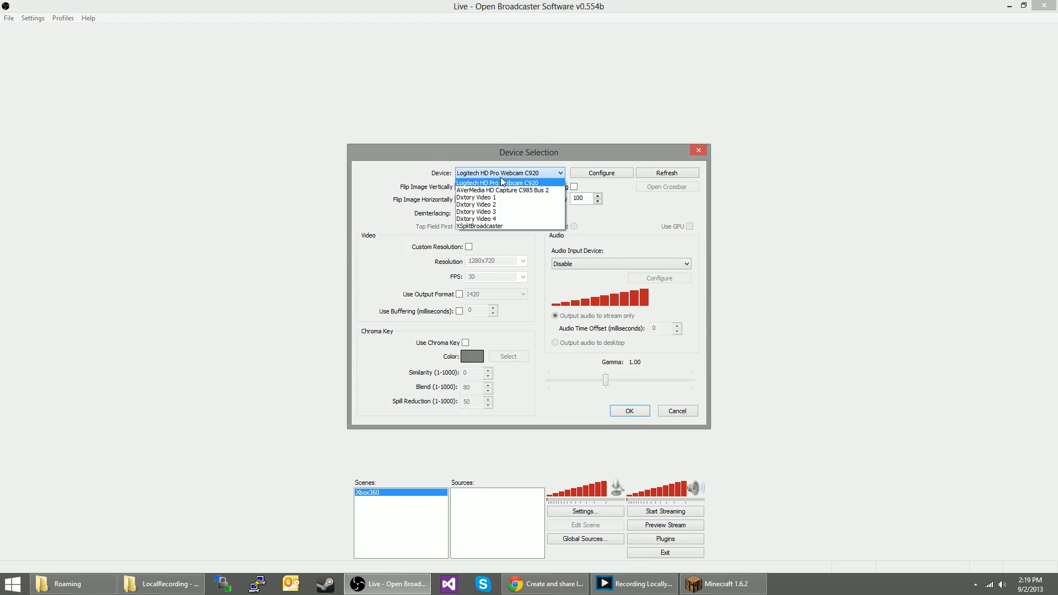
click(498, 189)
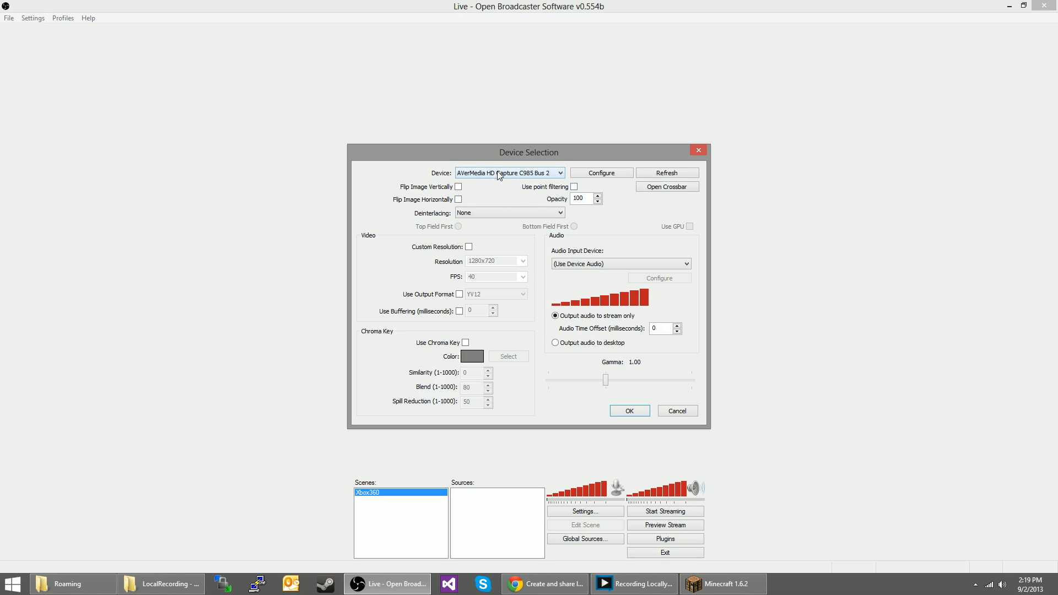
Step: Enable custom resolution for the capture device at 1280x720 and 59.97 FPS, accept the source and preview the stream
click(468, 247)
double_click(480, 276)
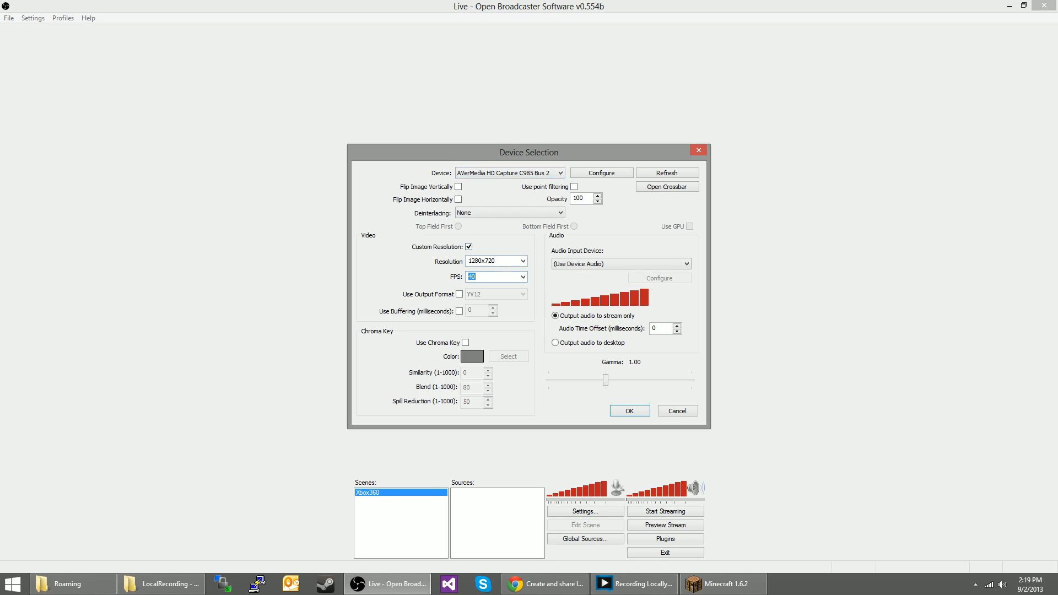
text(598)
key(BackSpace)
text(.97)
click(523, 262)
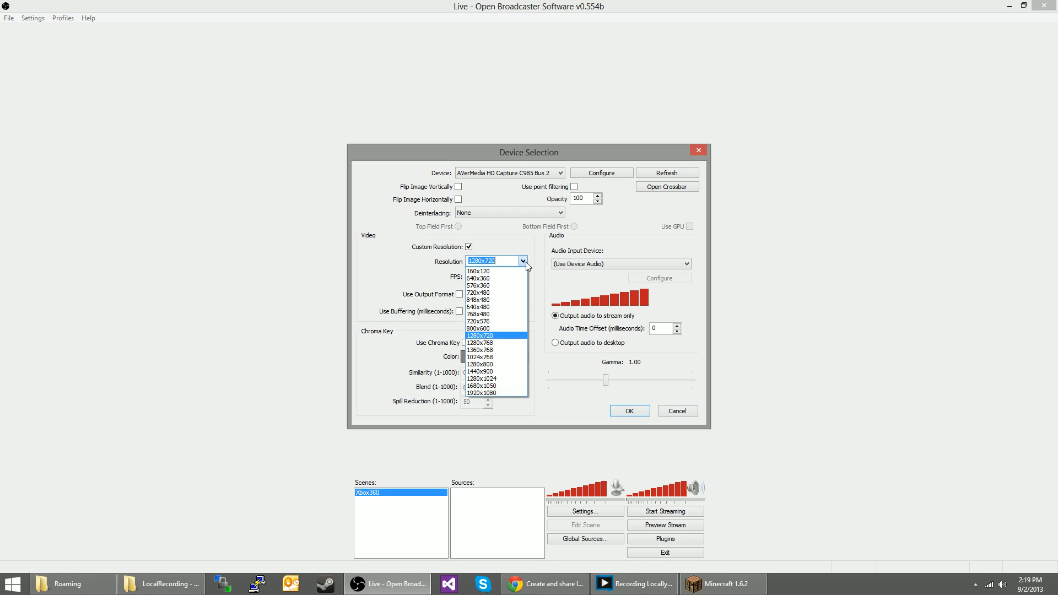
click(526, 262)
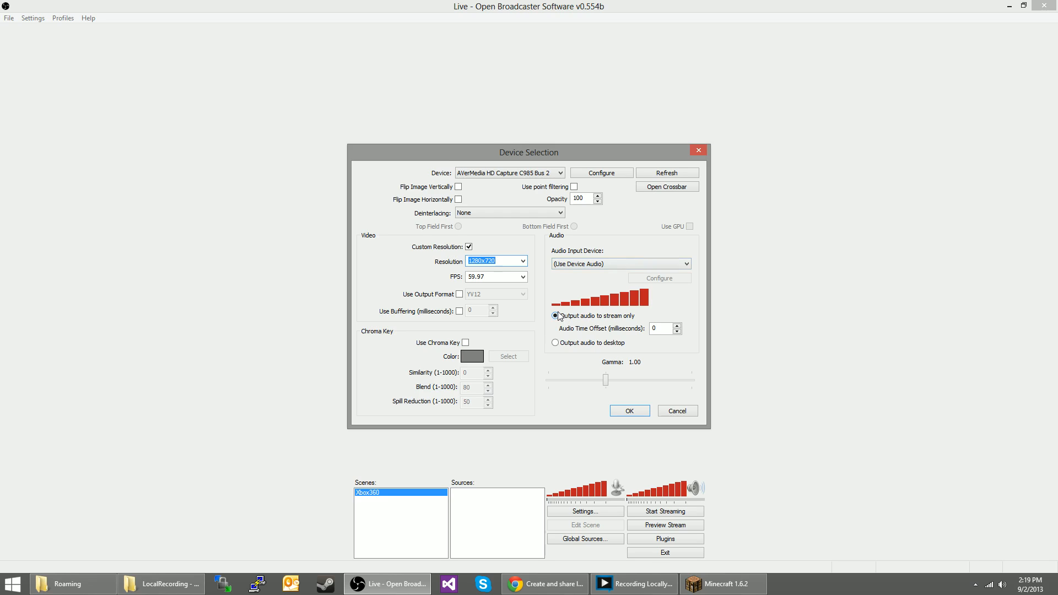
click(629, 412)
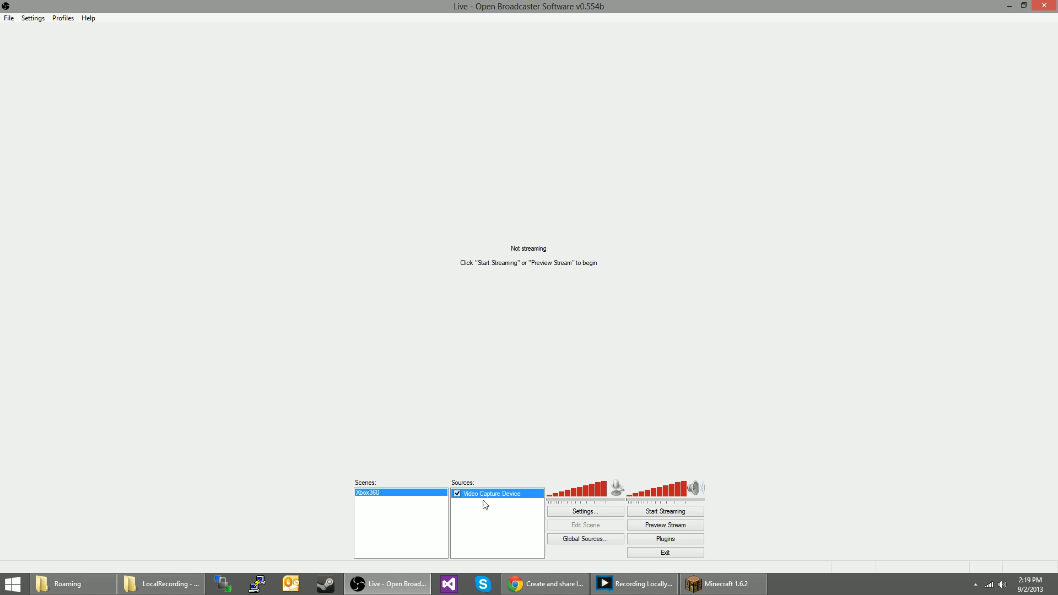
click(660, 527)
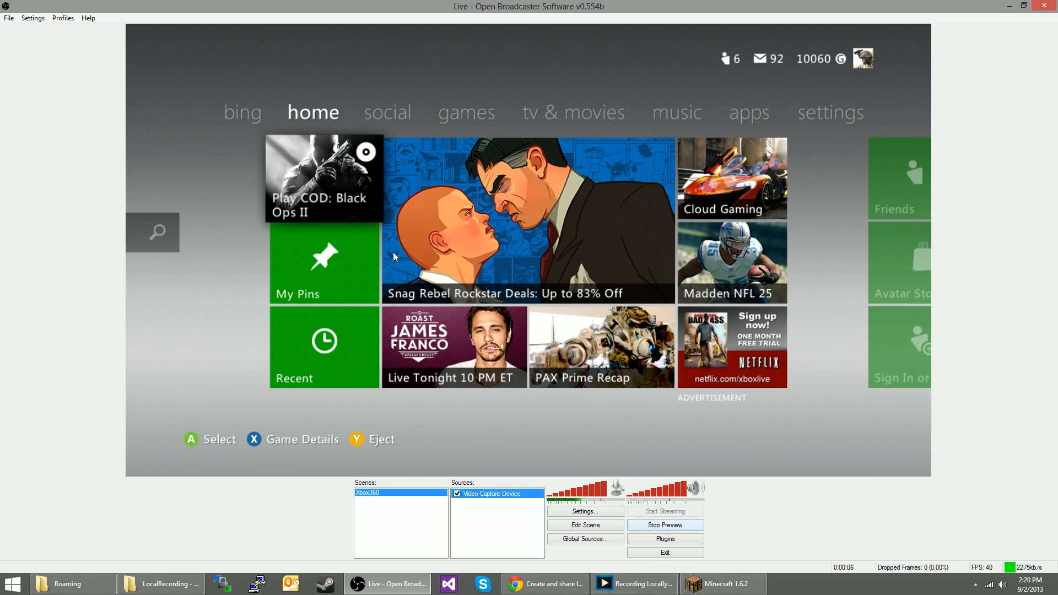
Step: Add an Image source to the Xbox360 scene using Stream Overlay No Video.png from the Stream Overlays folder
right_click(469, 521)
mouse_move(486, 528)
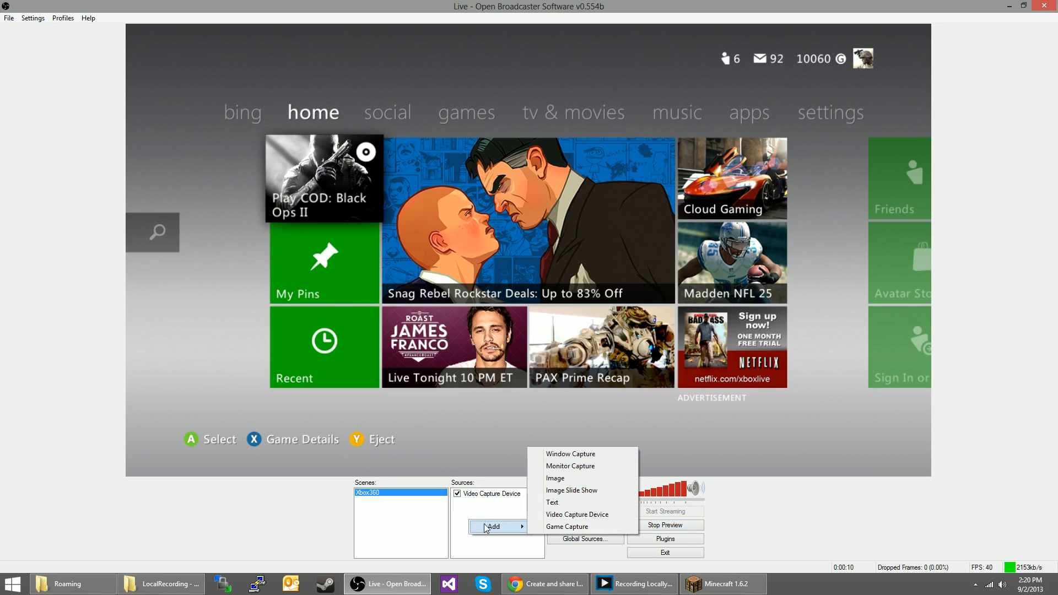
click(555, 478)
click(565, 306)
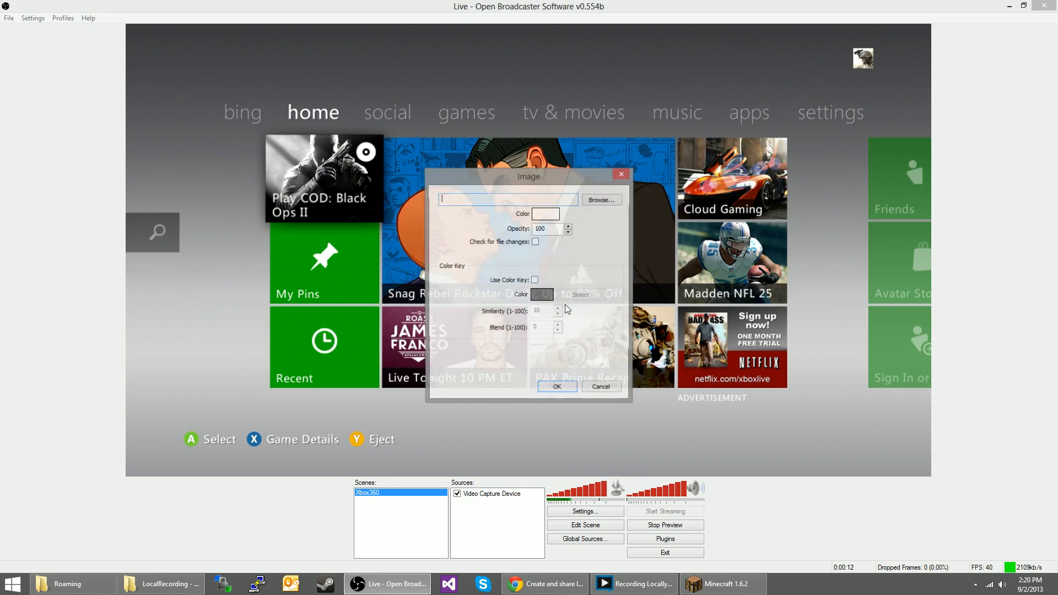
click(601, 200)
click(671, 283)
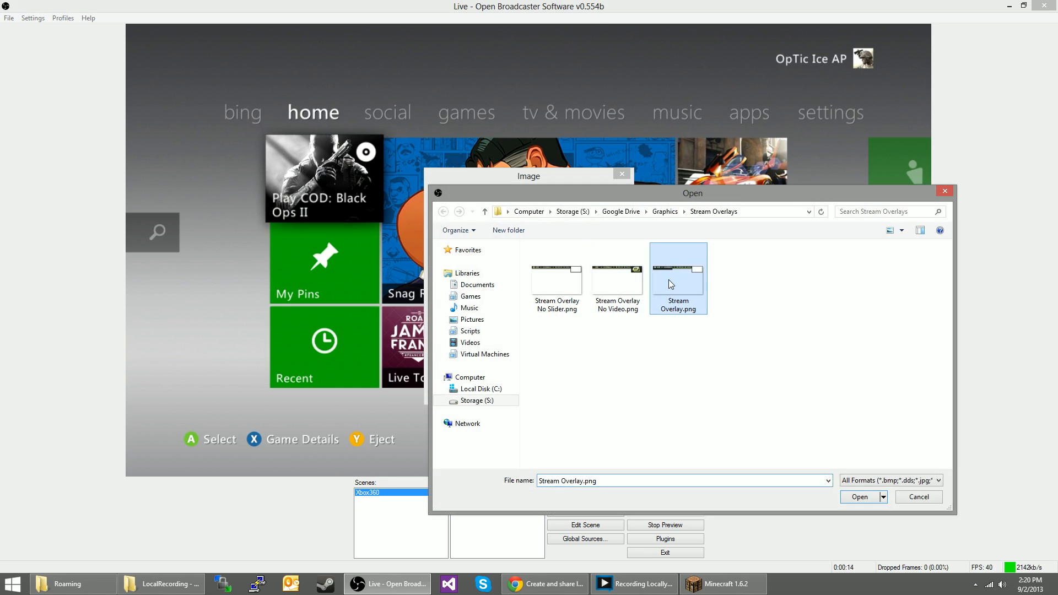
double_click(633, 268)
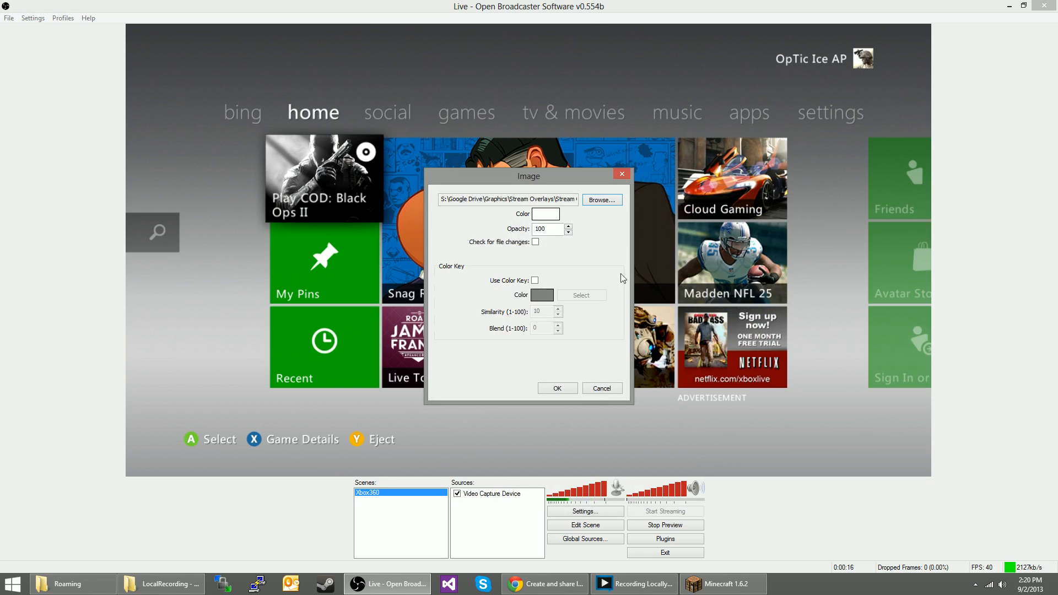
click(564, 389)
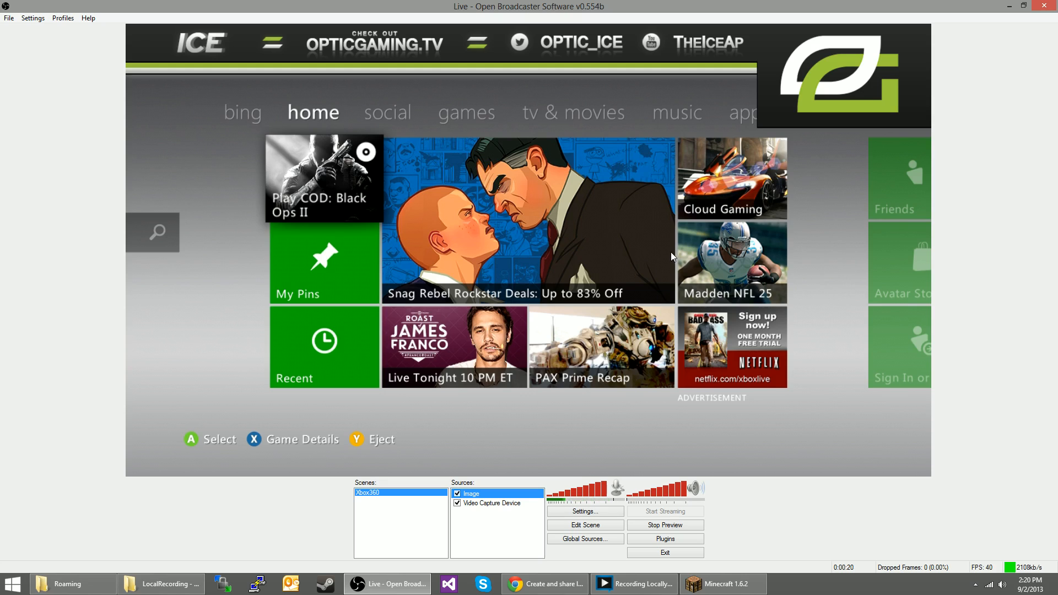
Step: Replace the Image source's file with Untitled-1_zps8d9118f9.png from the Graphics folder
right_click(480, 499)
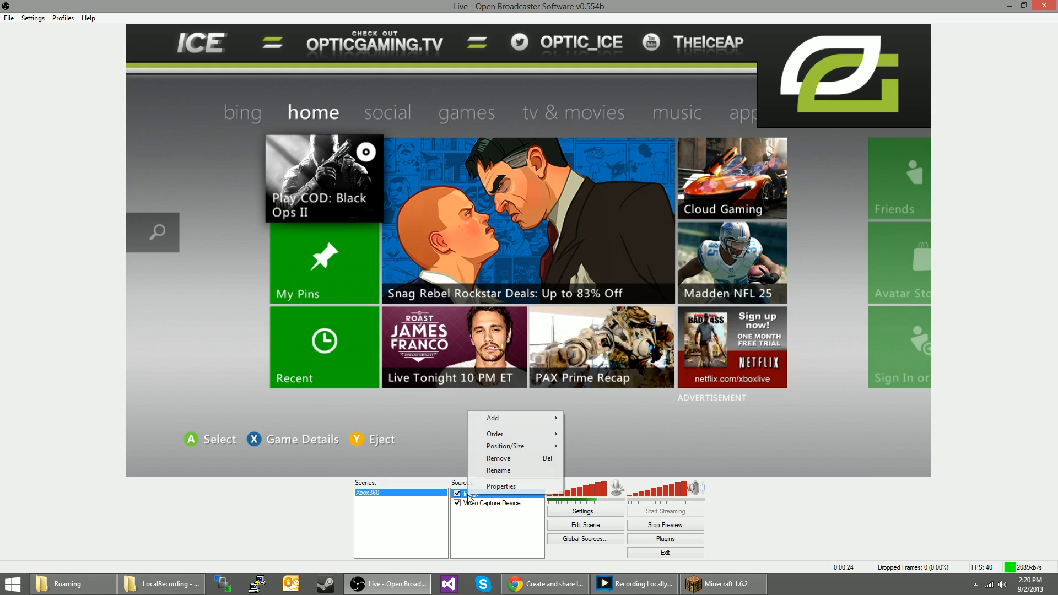
click(491, 486)
click(616, 200)
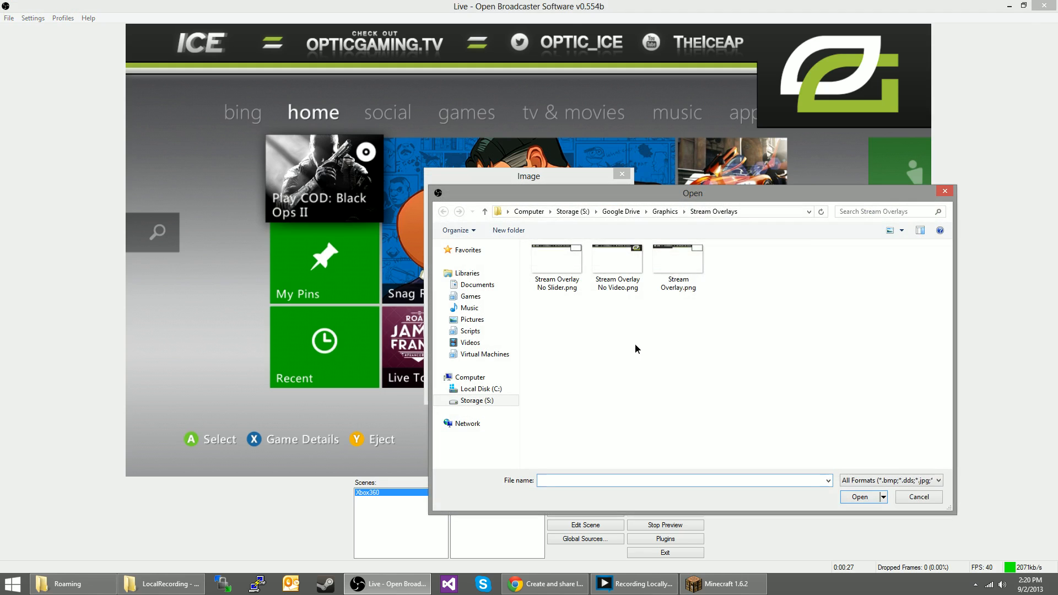
key(BackSpace)
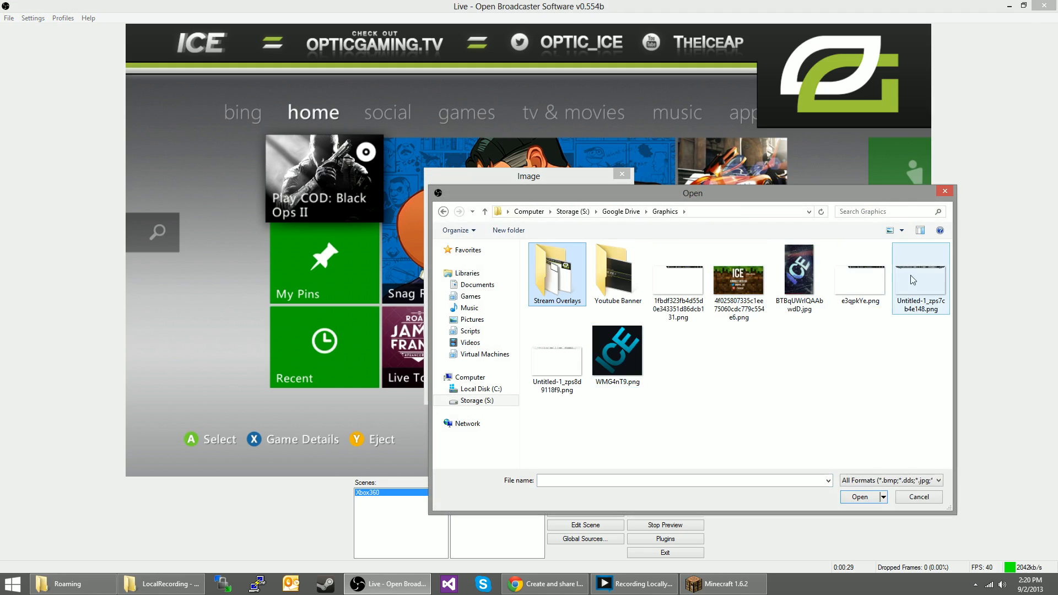
click(557, 359)
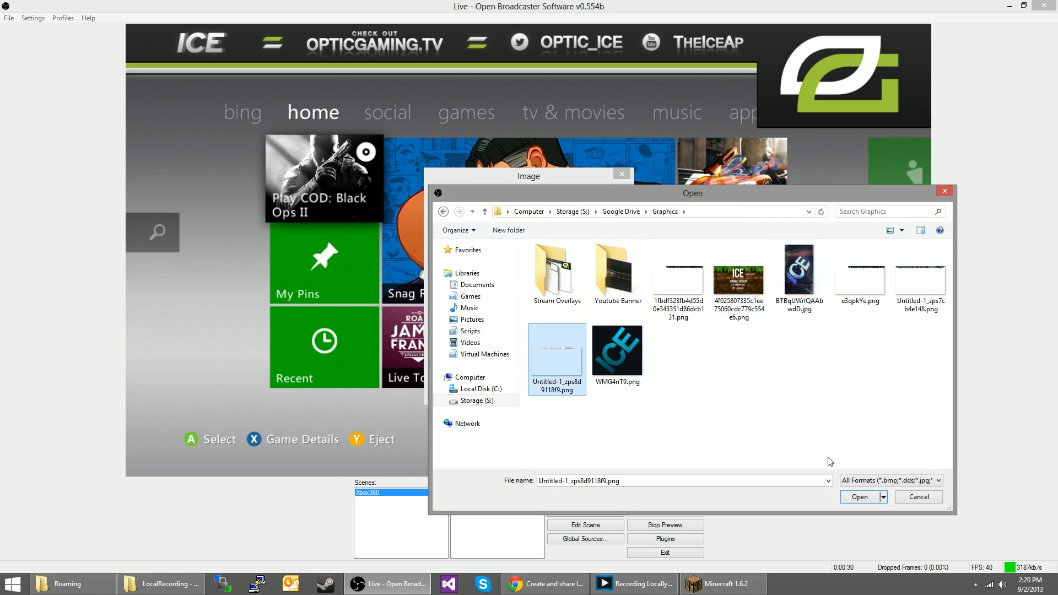
click(875, 496)
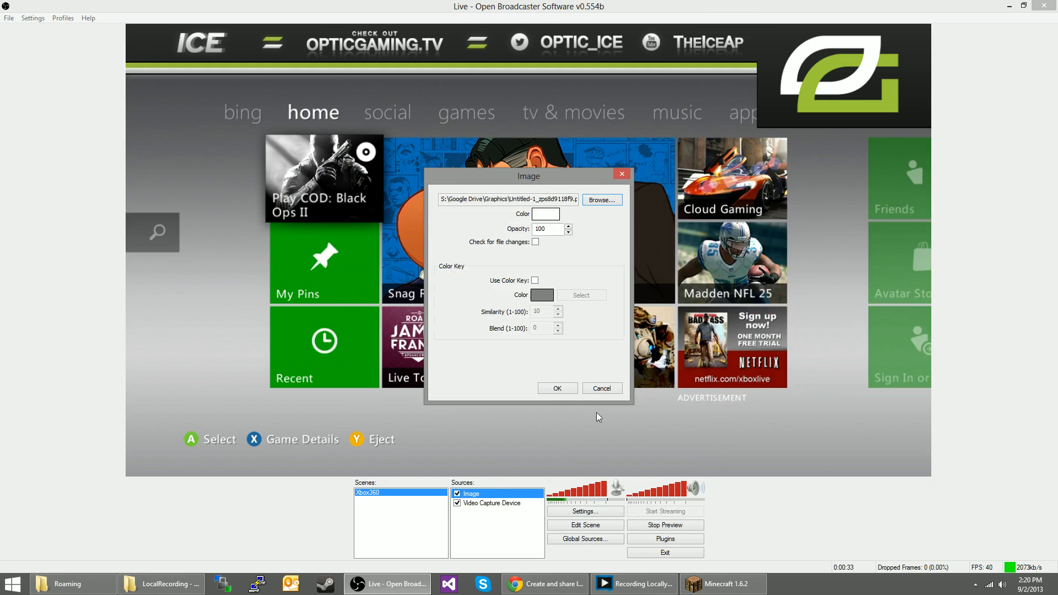
click(555, 389)
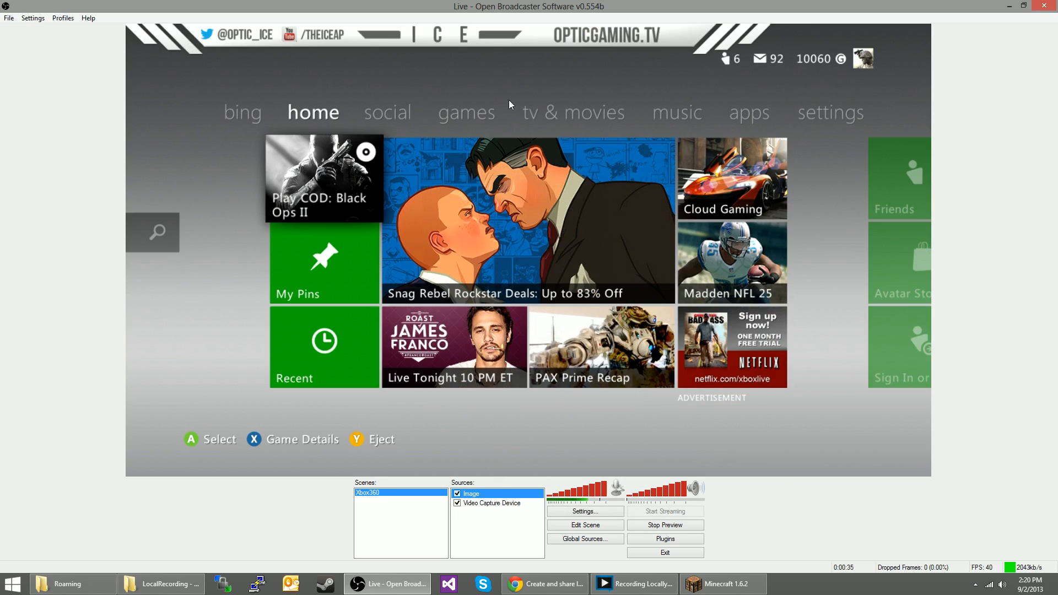
Step: Center the image overlay horizontally and vertically in the scene
right_click(471, 494)
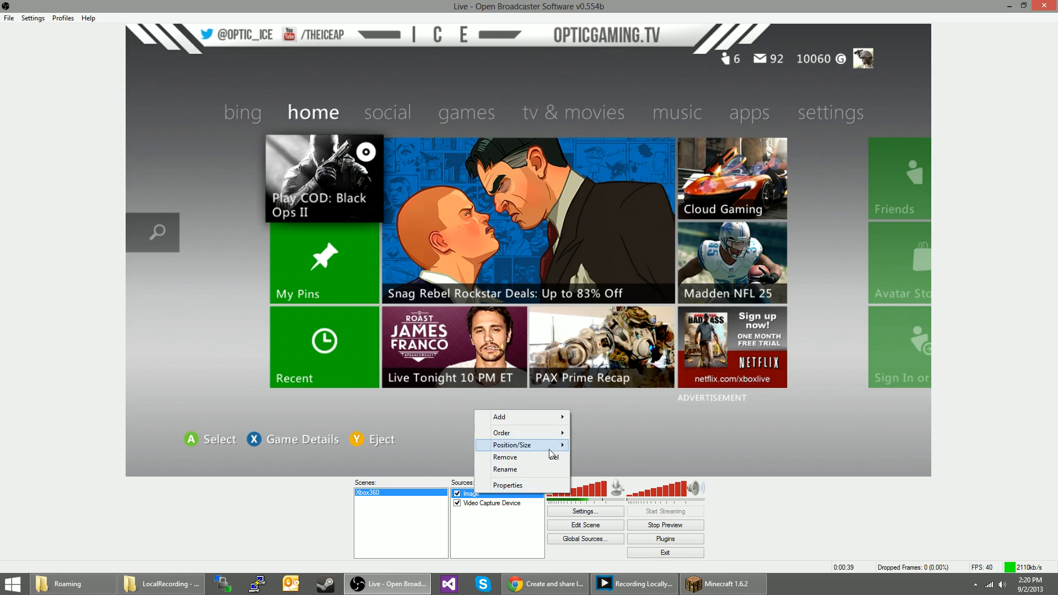
mouse_move(552, 446)
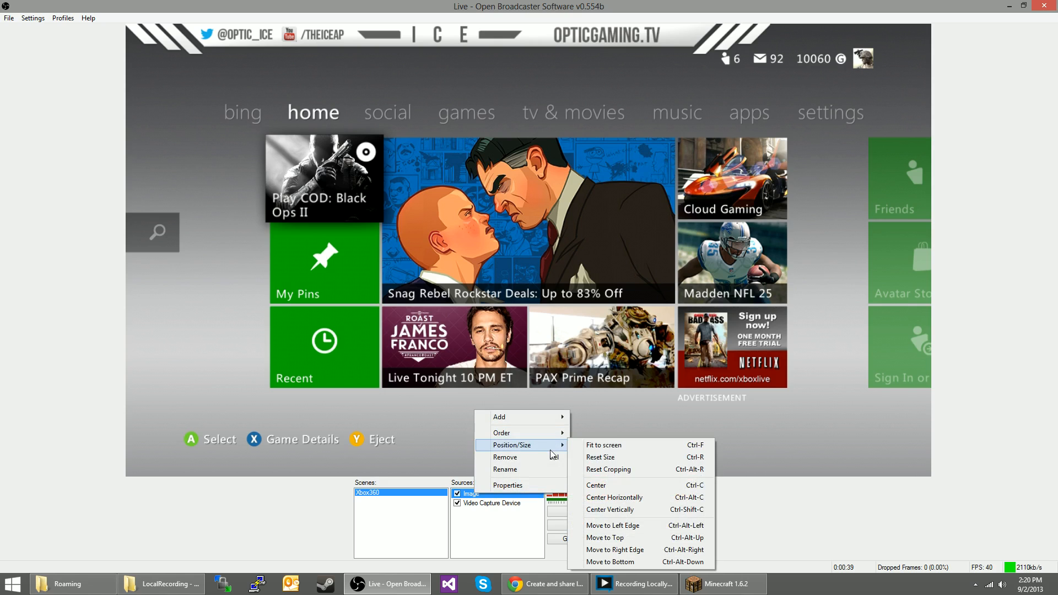
click(635, 499)
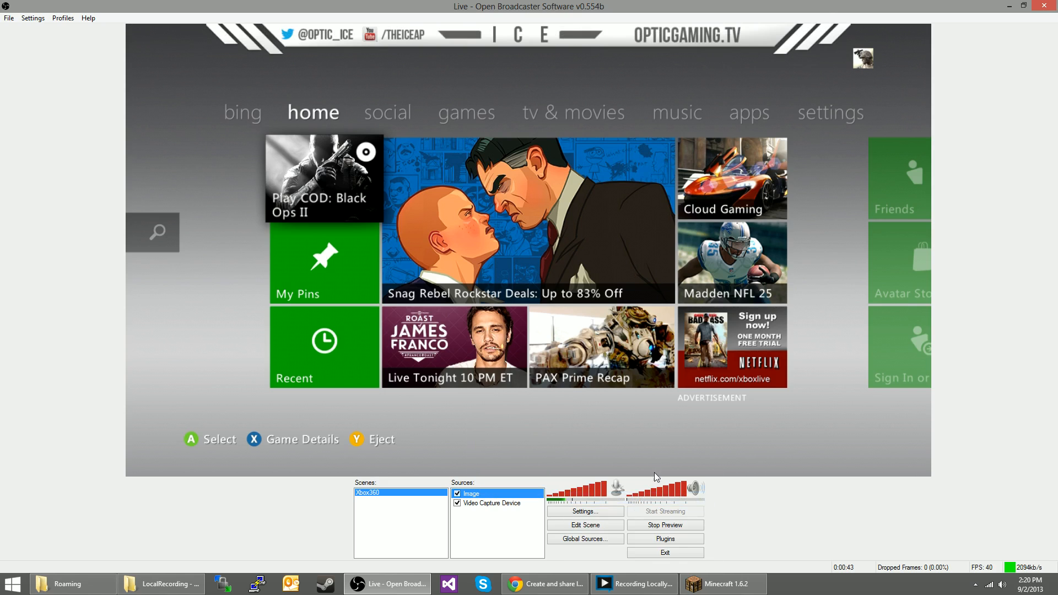
right_click(505, 494)
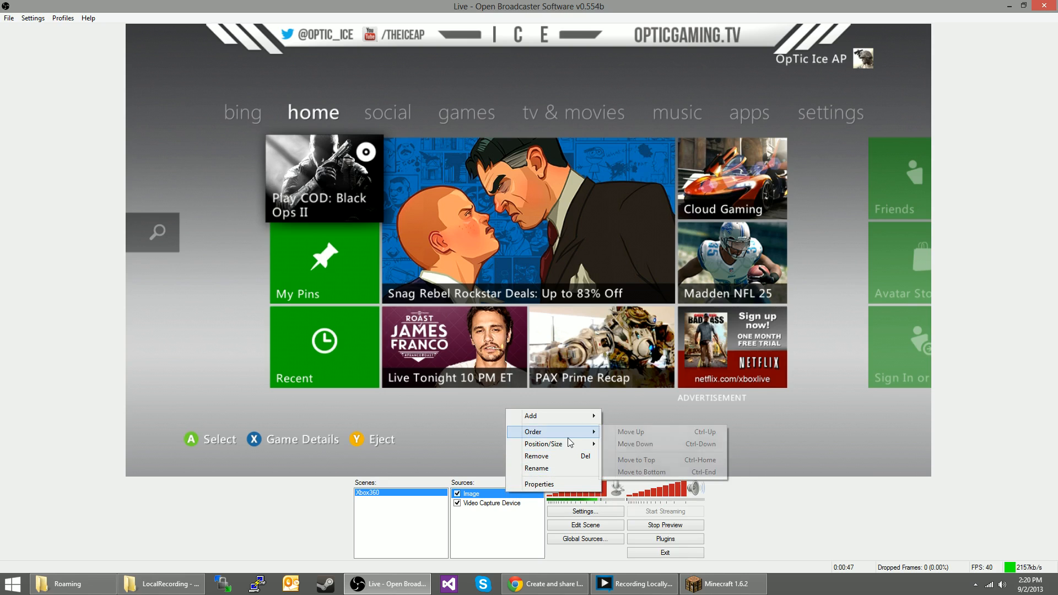
mouse_move(566, 444)
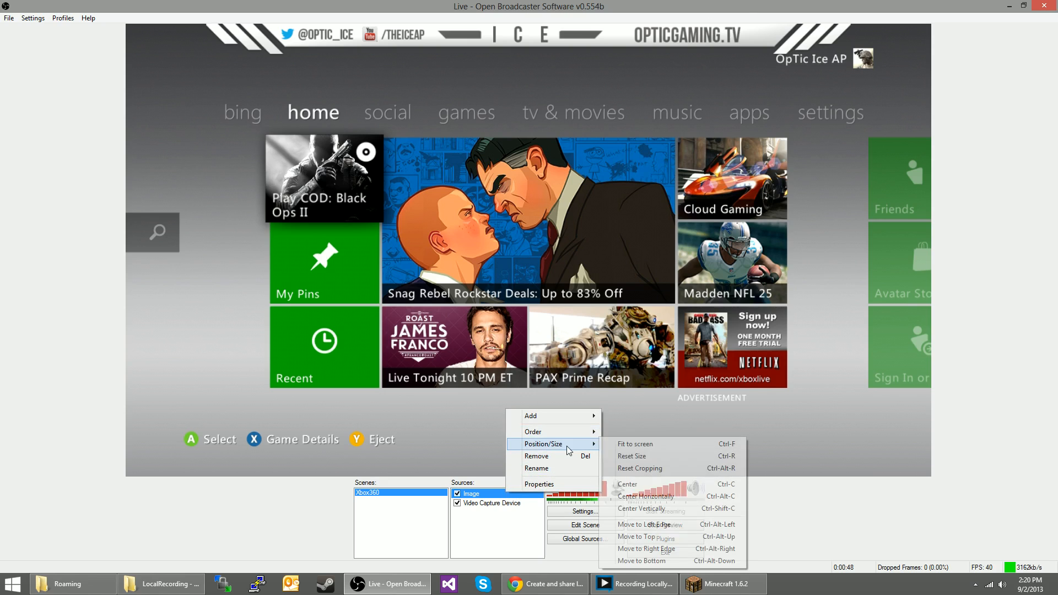
click(667, 508)
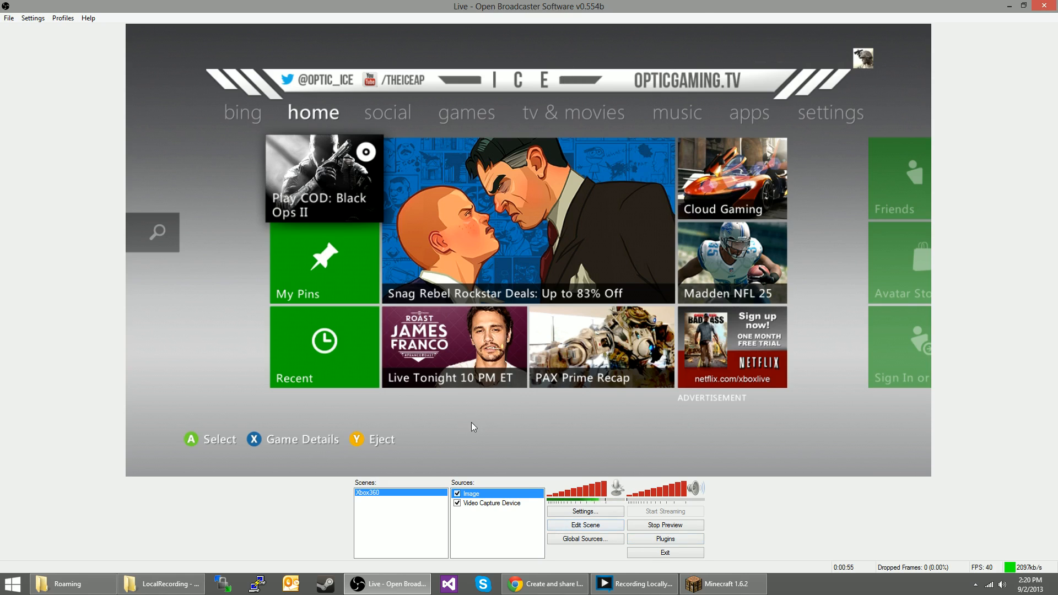
Step: Shift the image overlay slightly to the right in scene editing and align it to the top of the scene
click(586, 525)
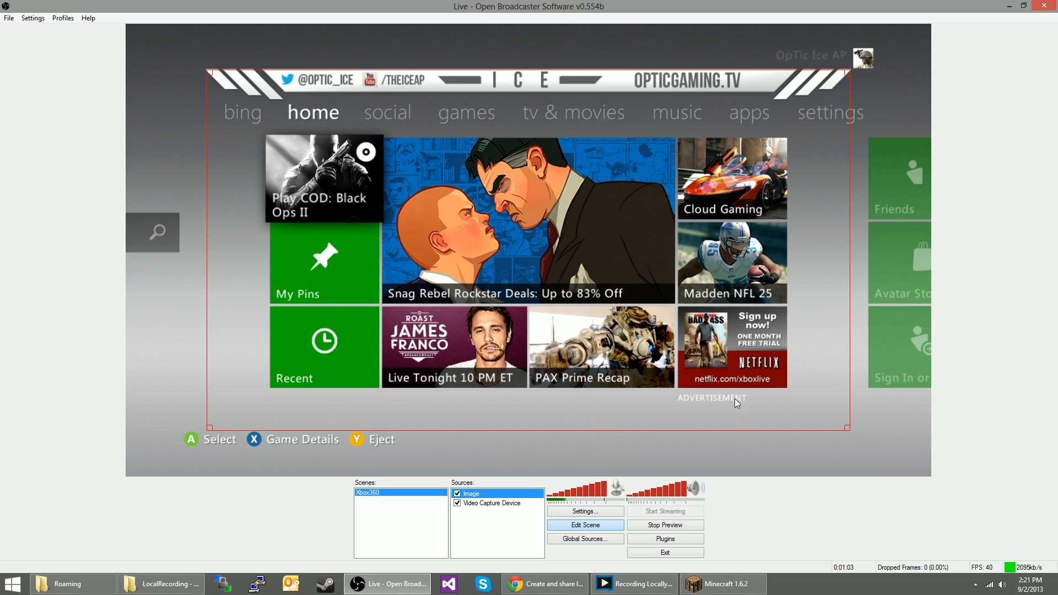
drag(543, 280, 563, 277)
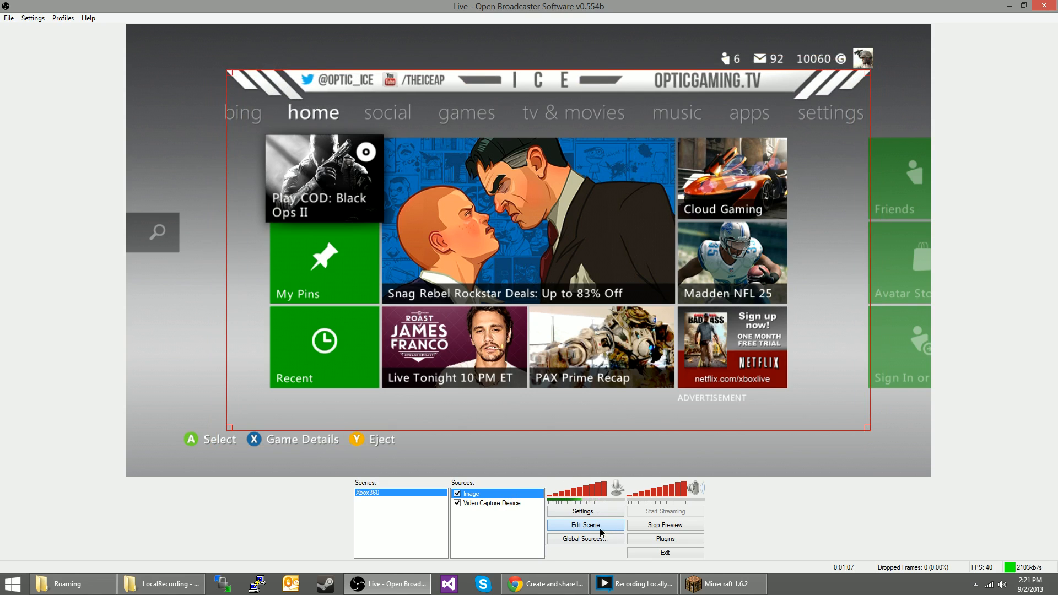
right_click(491, 493)
mouse_move(549, 445)
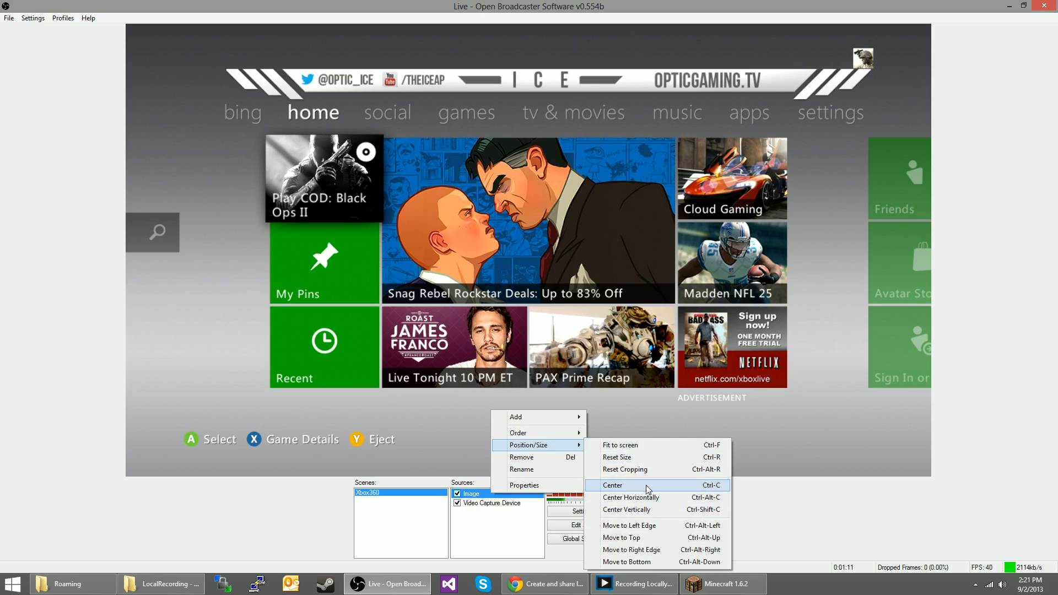
click(651, 538)
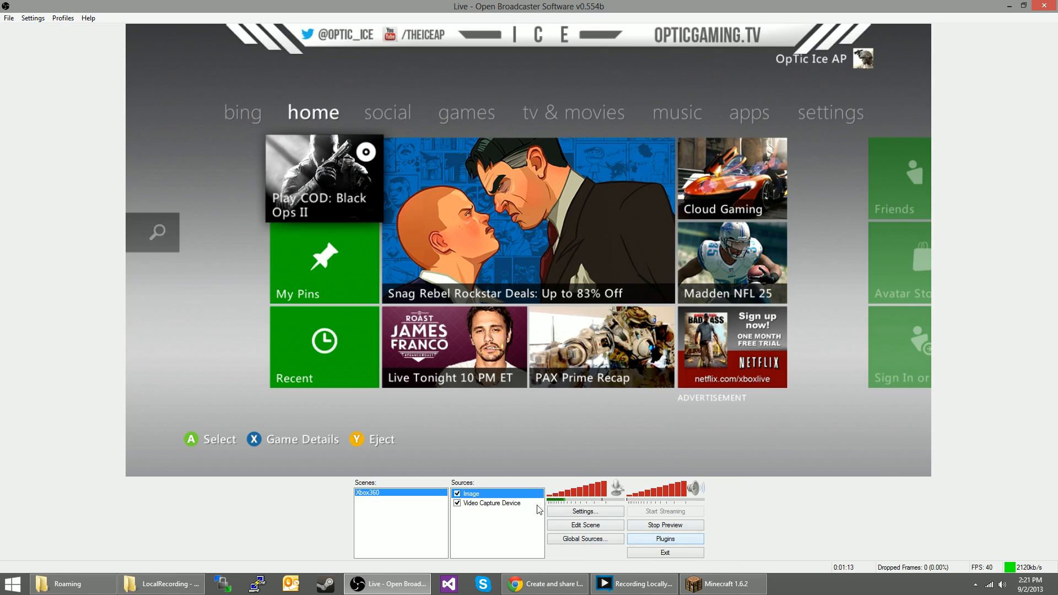
Step: Center the image overlay horizontally in the scene
right_click(472, 496)
mouse_move(528, 446)
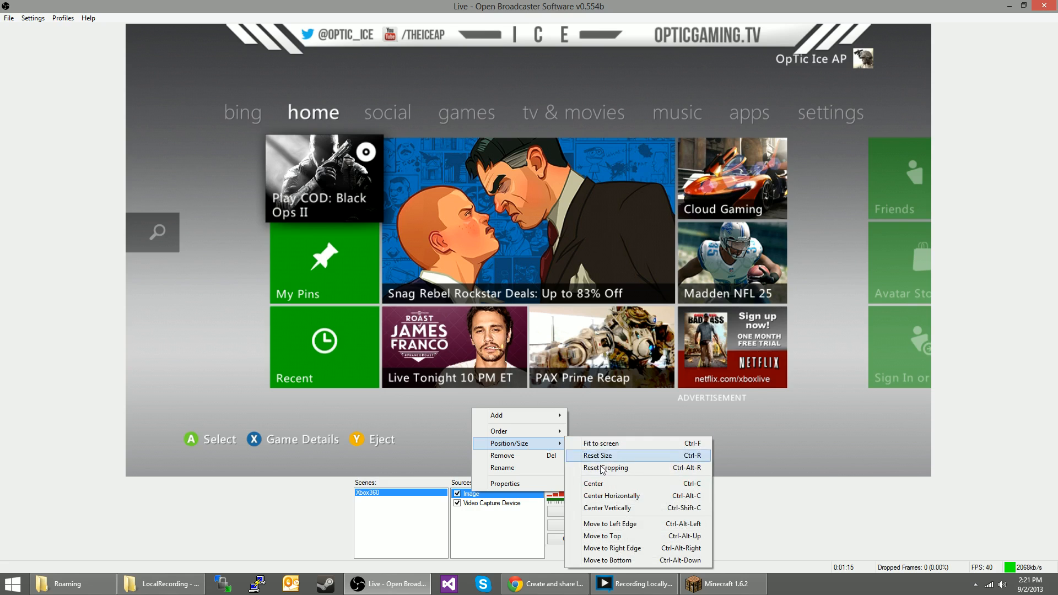
click(618, 499)
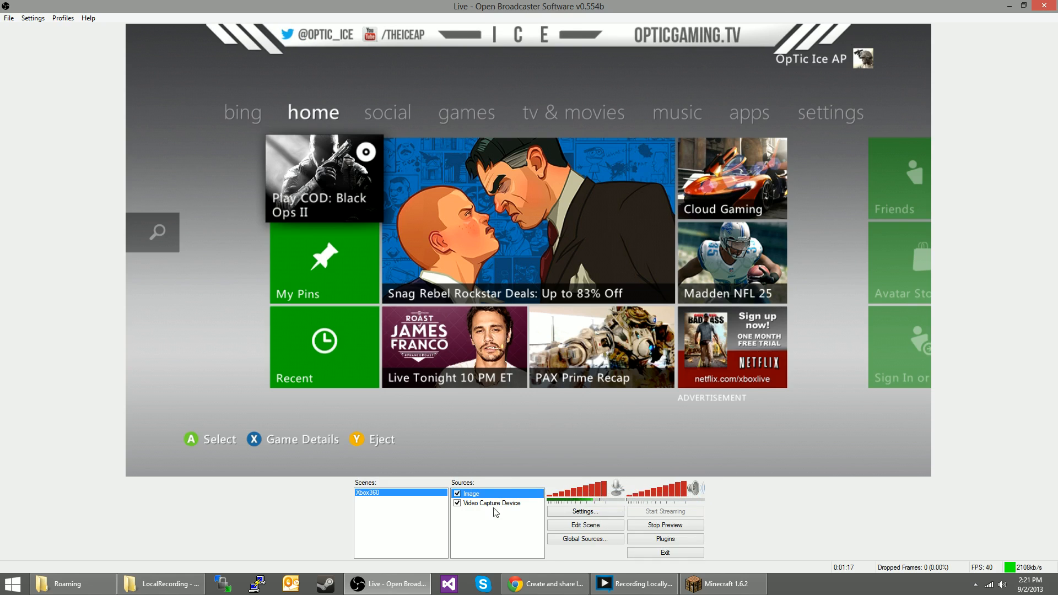
Step: Add a Text source to the Xbox360 scene reading "adfafasdf" with a scroll speed of 15
right_click(478, 535)
mouse_move(516, 542)
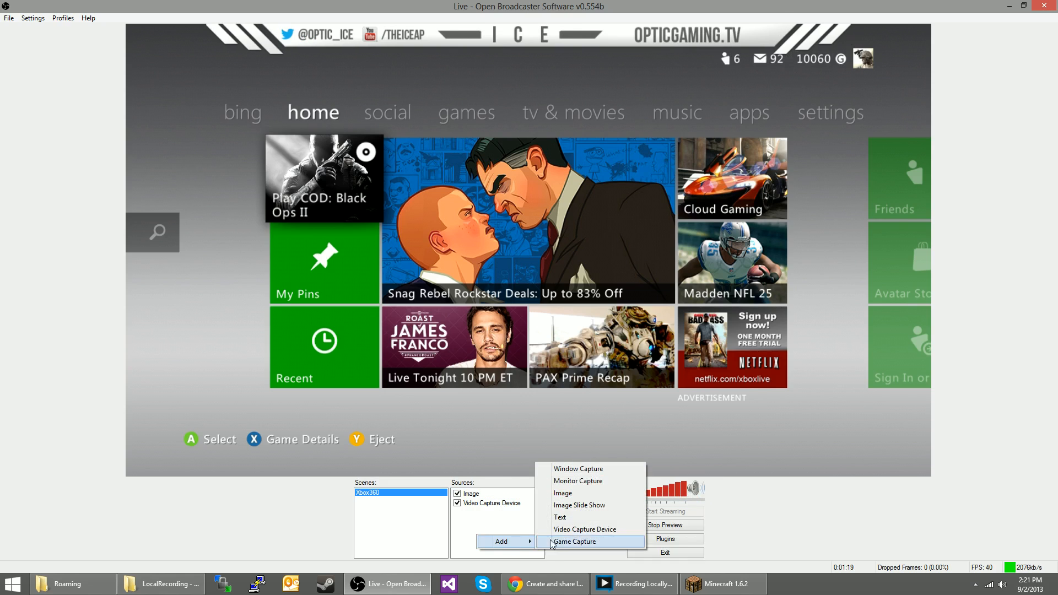
click(557, 519)
click(574, 305)
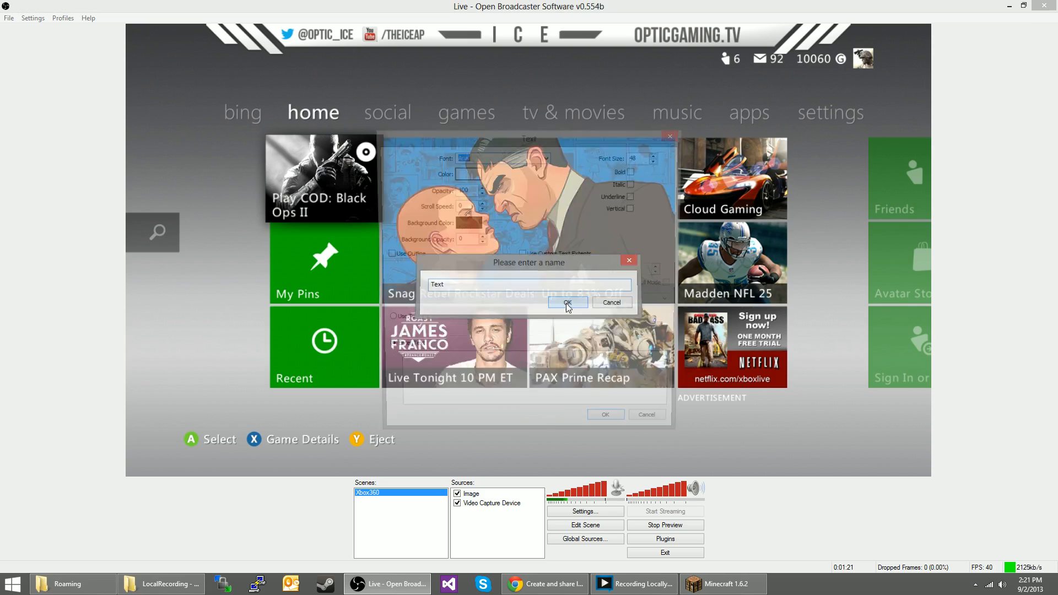
text(adfafasdf)
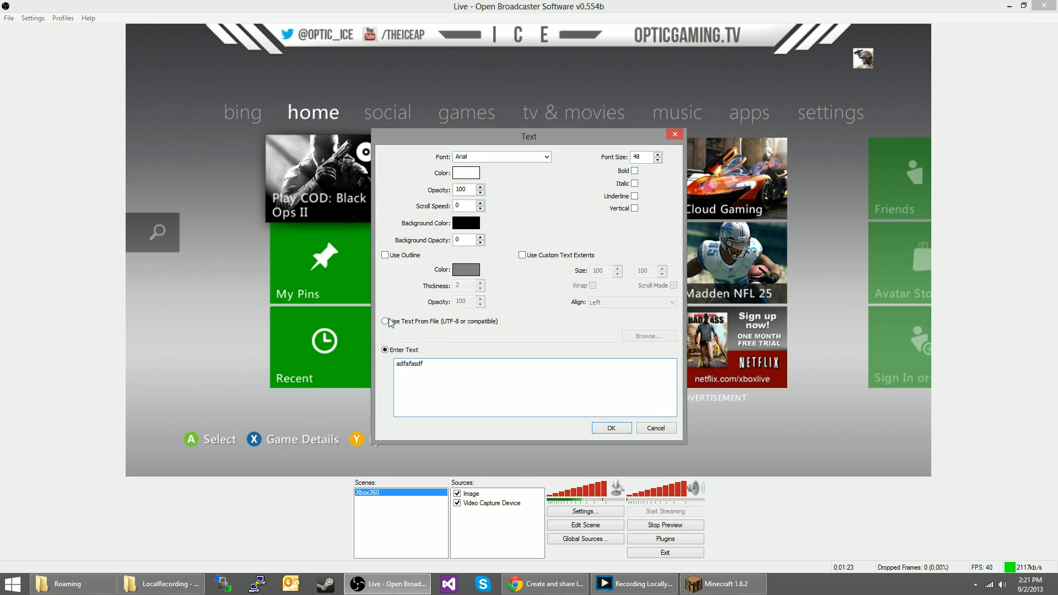
drag(465, 206, 436, 196)
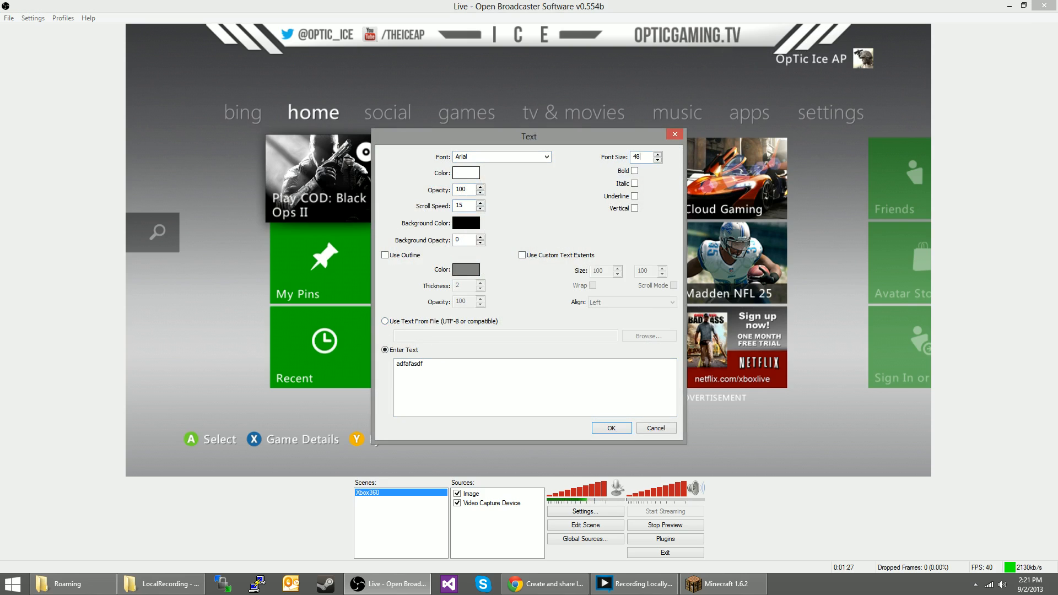
click(630, 429)
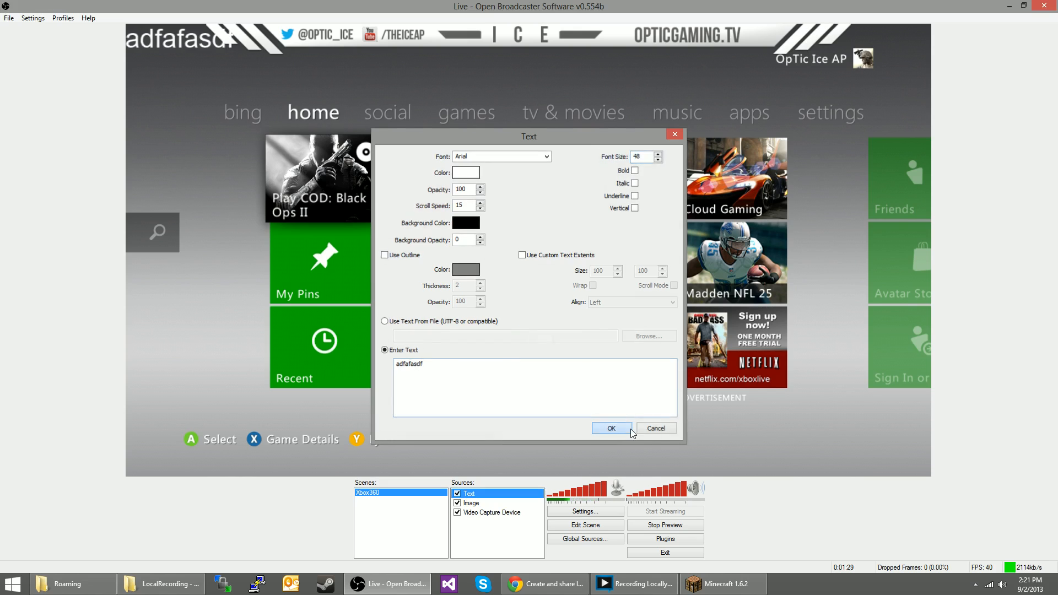
Step: In scene editing, move the scrolling text slightly right so it overlaps the overlay banner's left end
click(585, 525)
click(169, 37)
drag(170, 37, 244, 53)
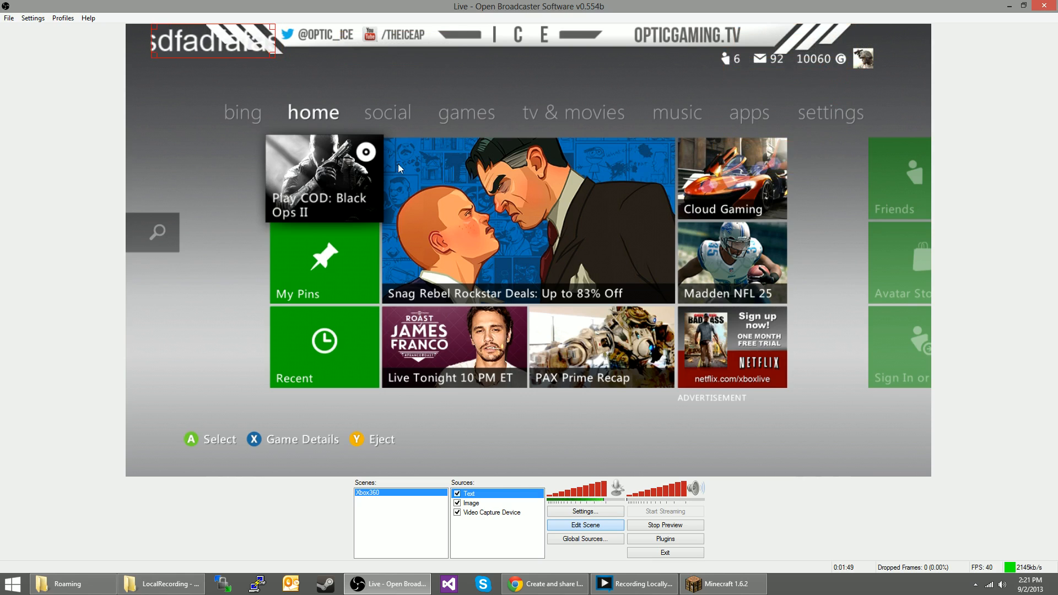
Step: Reorder the sources so Image sits above Text, and leave scene editing
right_click(471, 503)
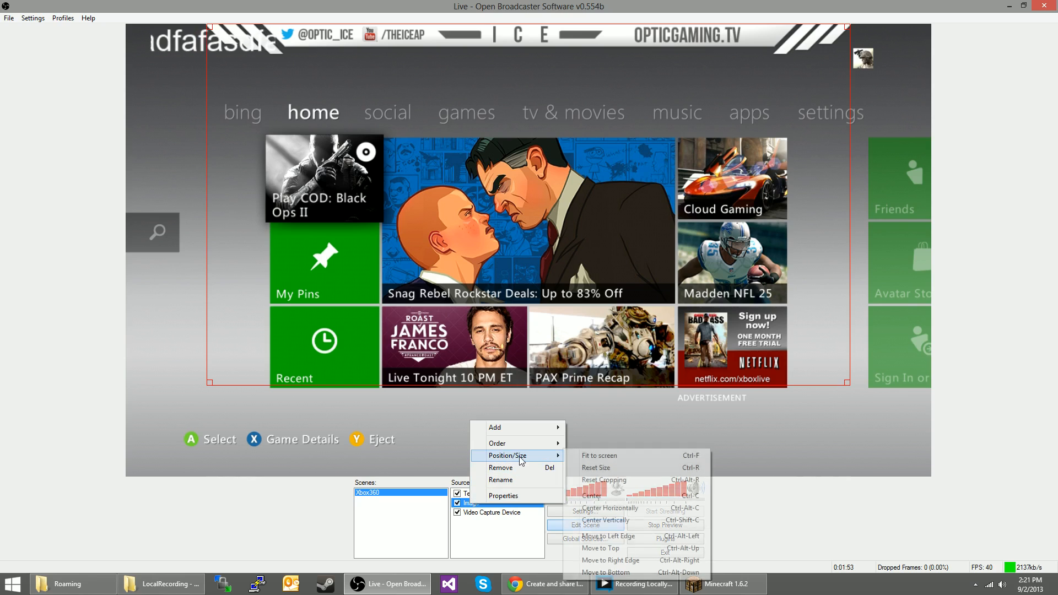
click(493, 551)
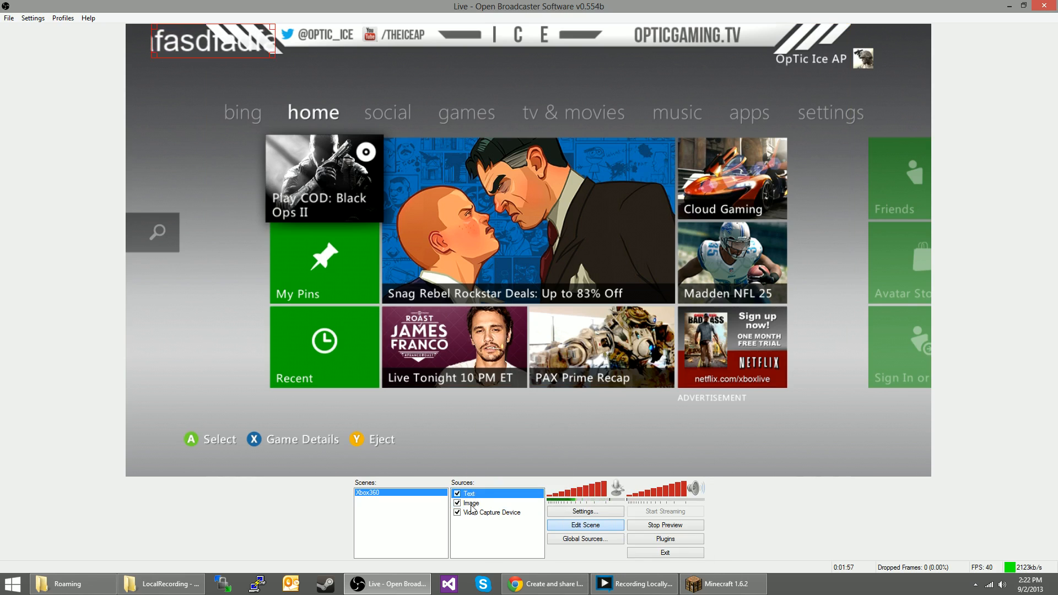
click(473, 503)
click(475, 513)
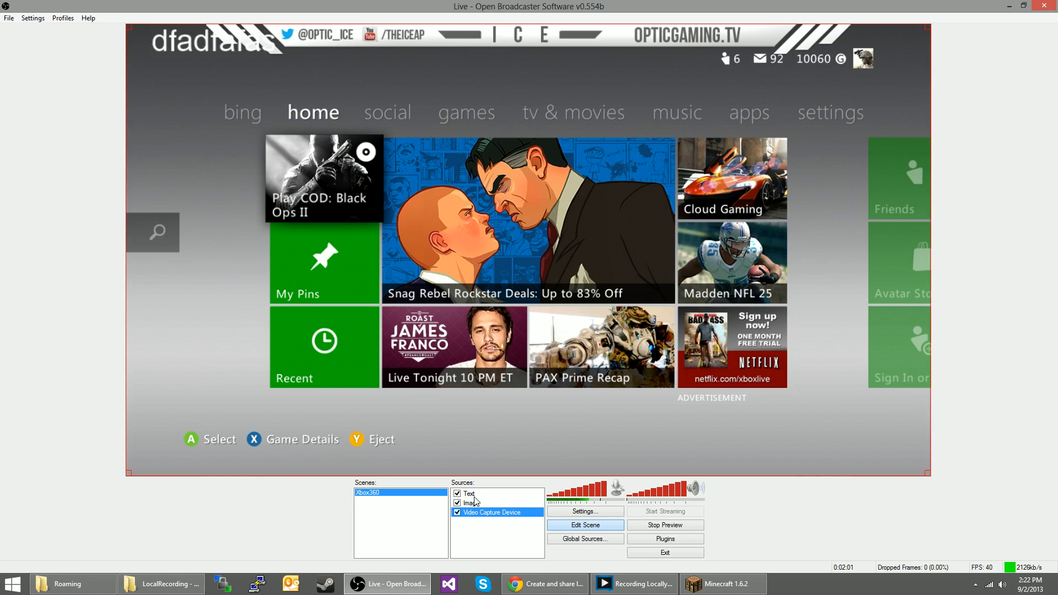
click(472, 503)
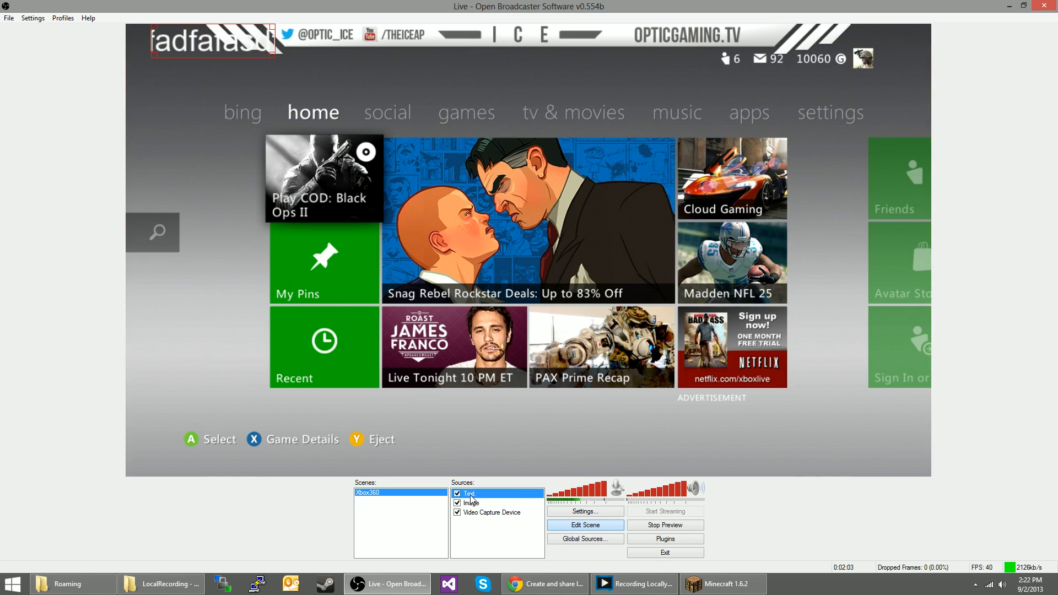
right_click(474, 504)
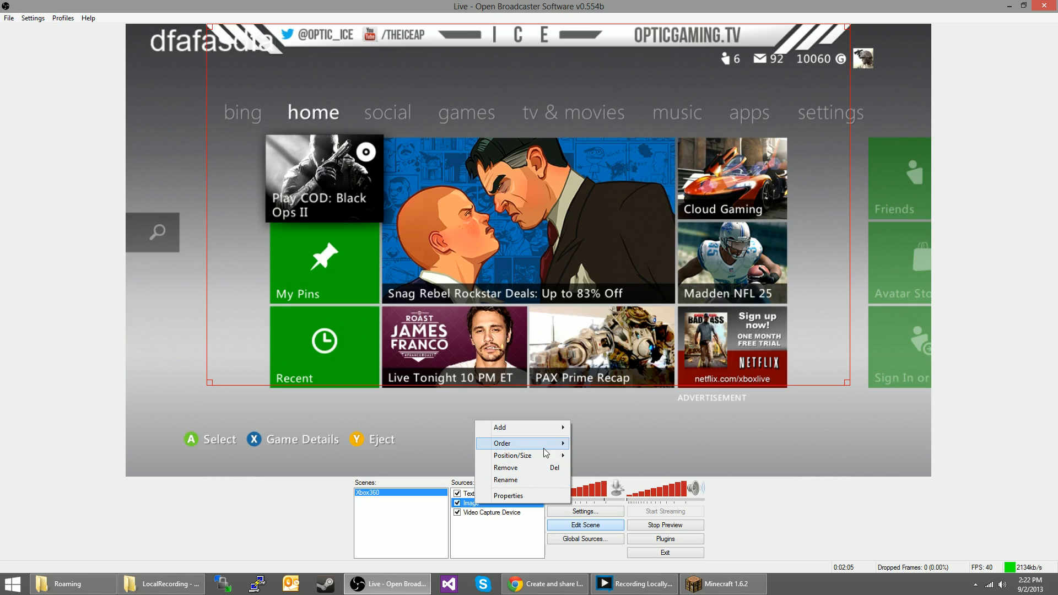
mouse_move(504, 444)
click(606, 471)
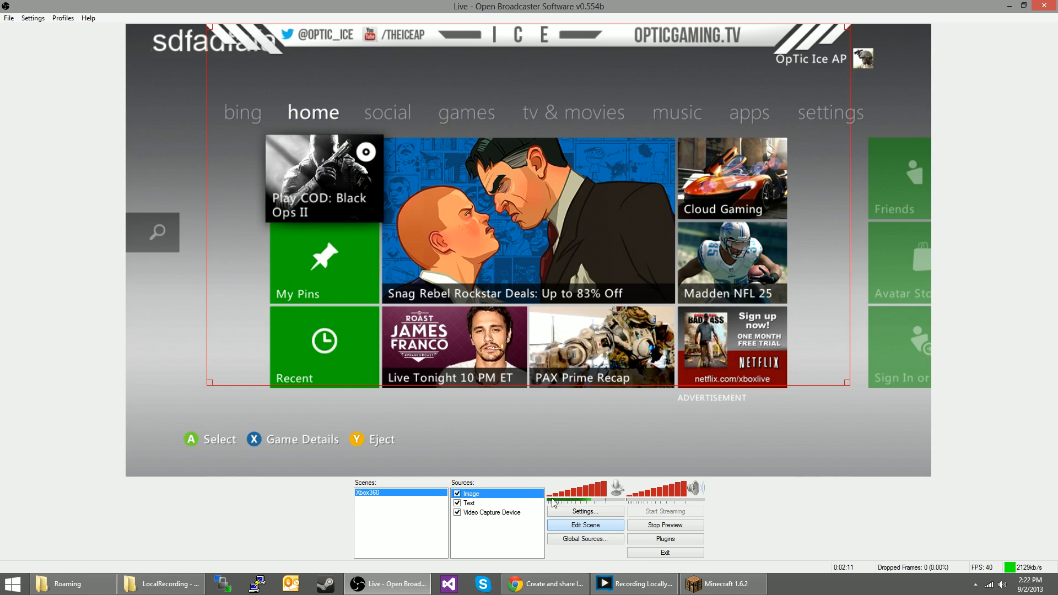
click(598, 529)
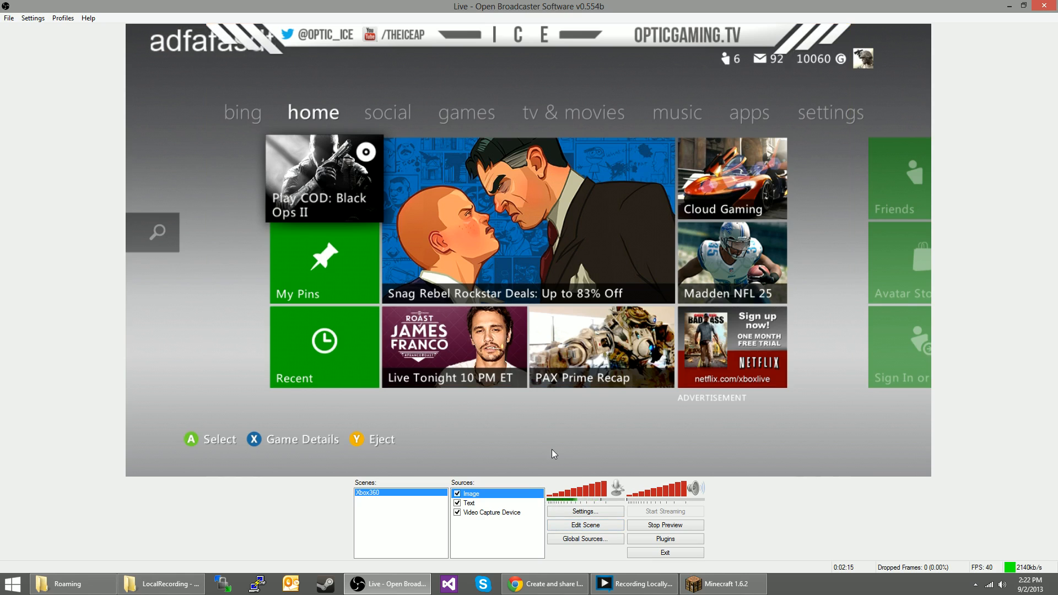
Step: Switch from the Live profile to the Local profile
click(71, 19)
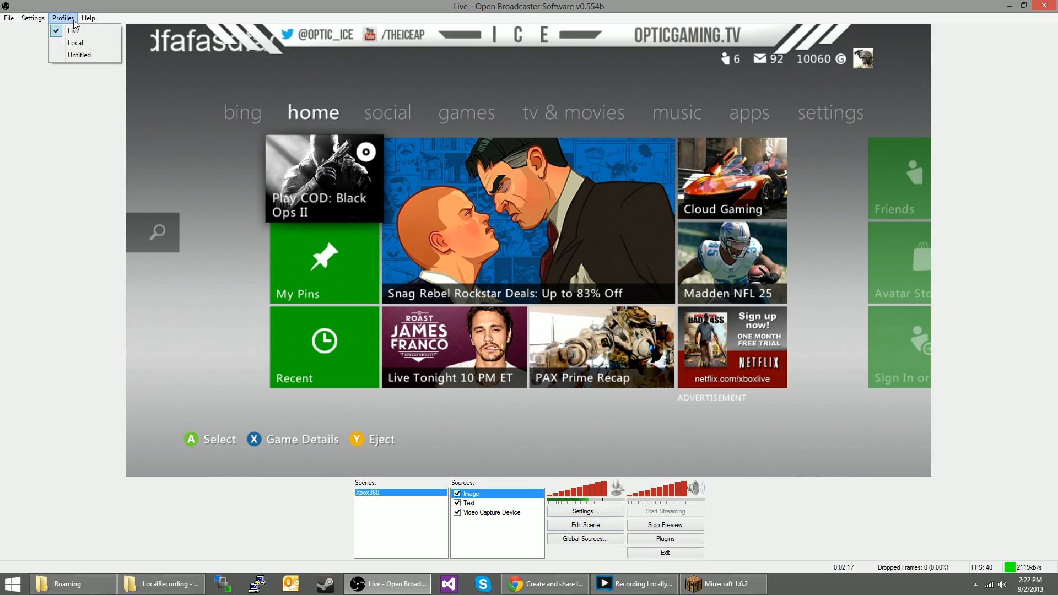
click(9, 18)
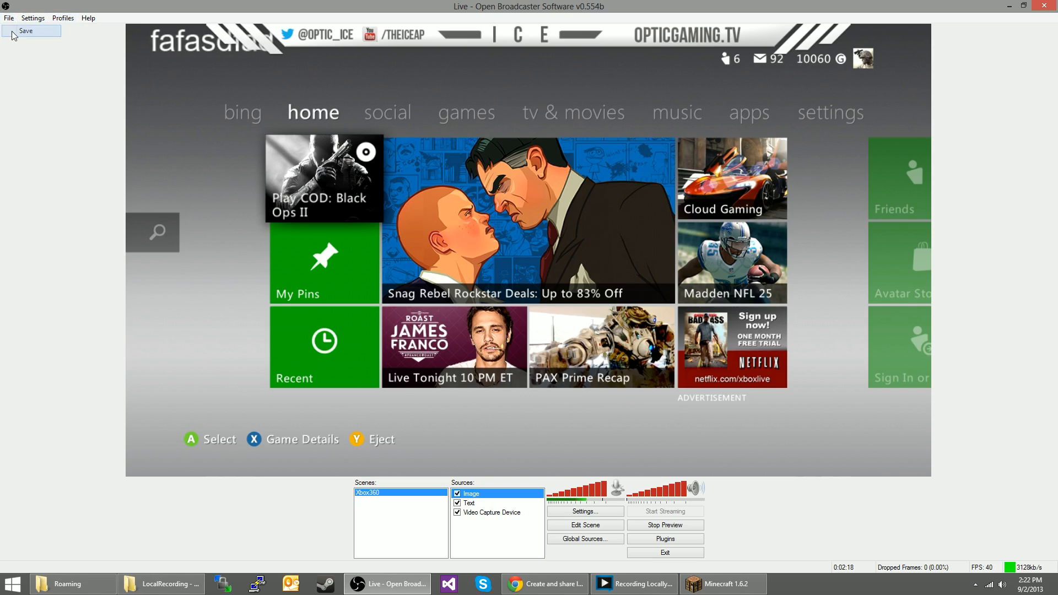
click(63, 20)
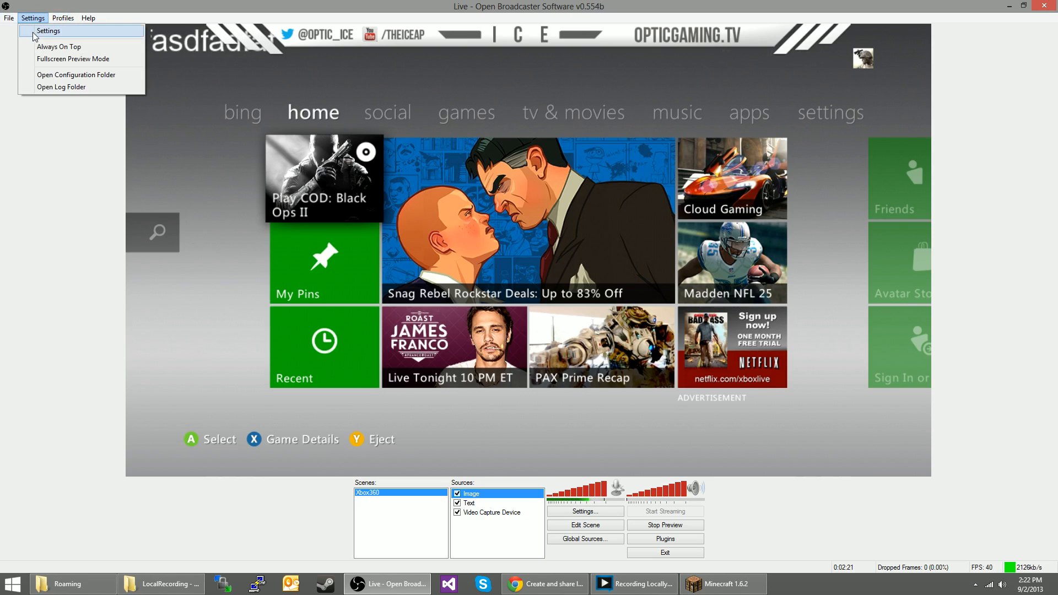
click(58, 21)
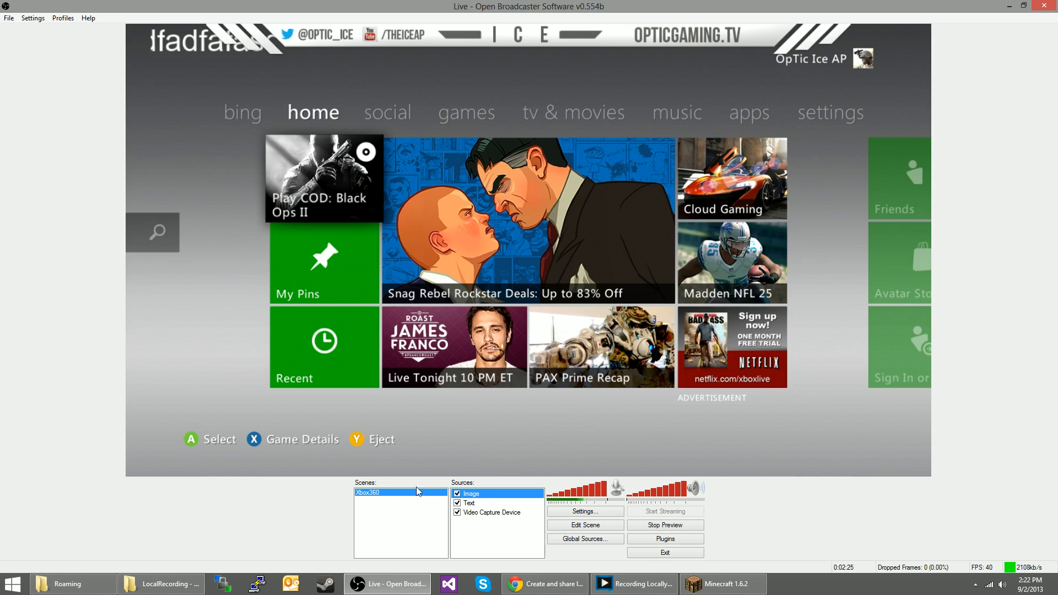
click(72, 20)
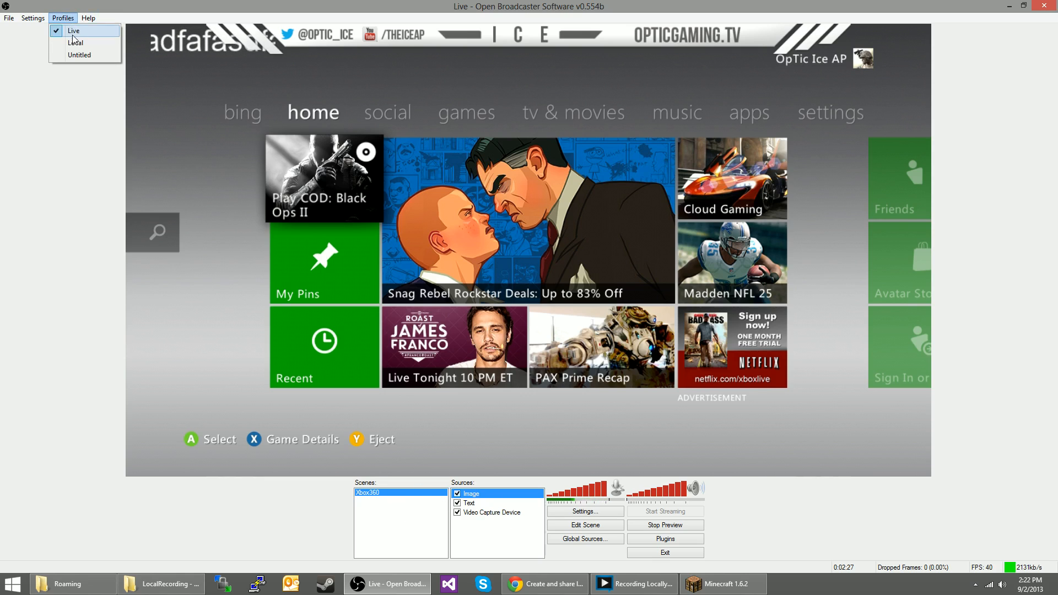
click(66, 39)
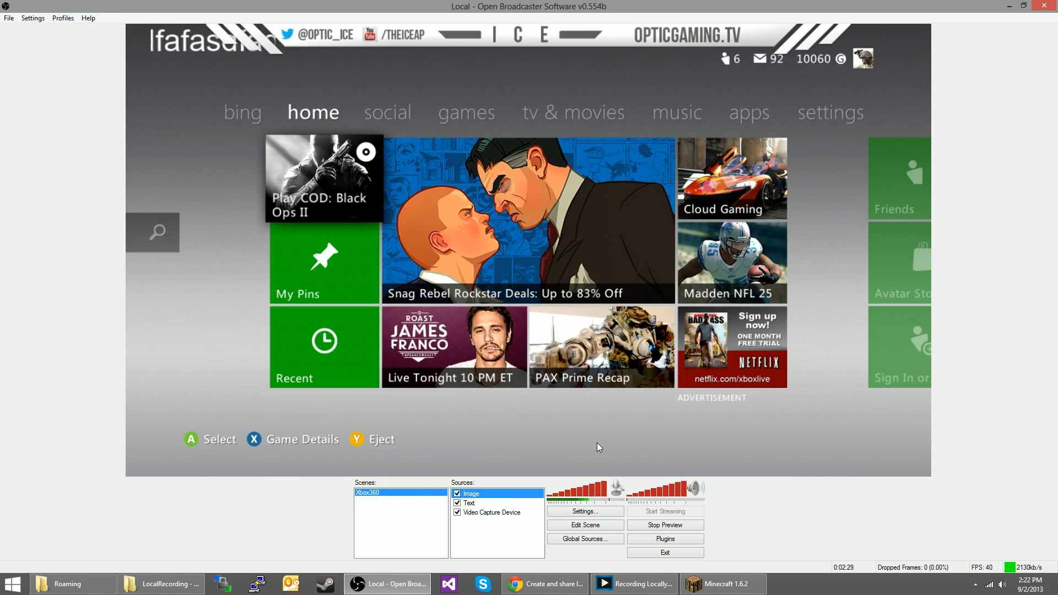
Step: Set the Local profile's maximum video bitrate to 10000 kb/s and save the encoding change
click(32, 18)
click(49, 30)
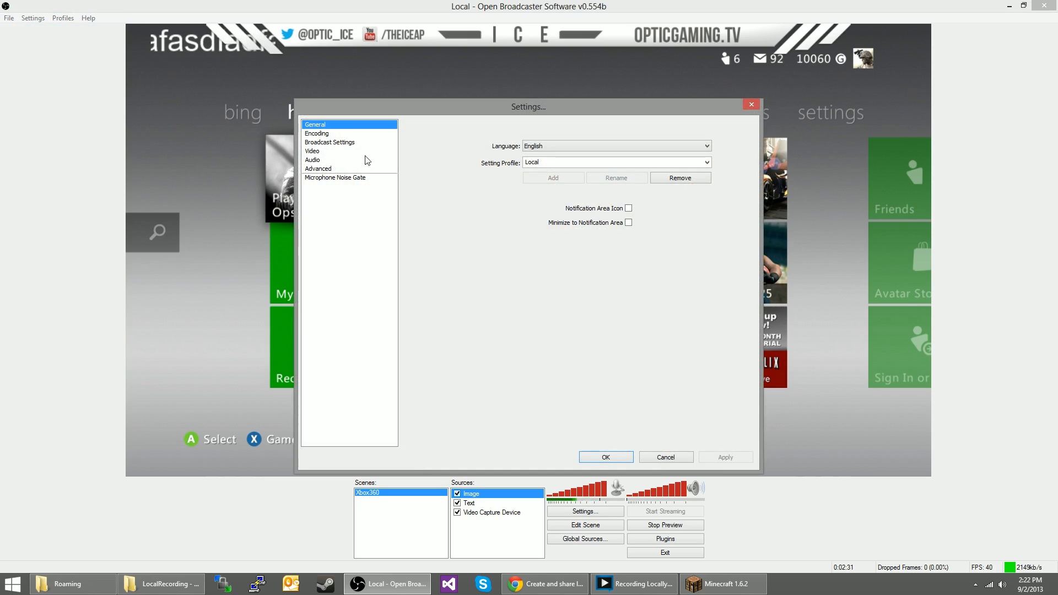
click(334, 135)
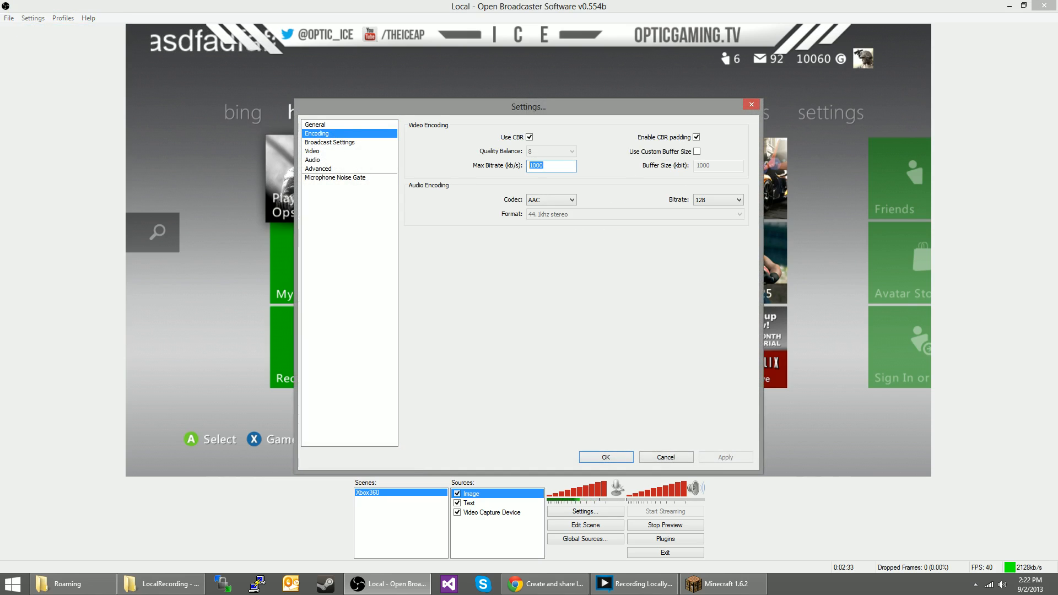
text(1)
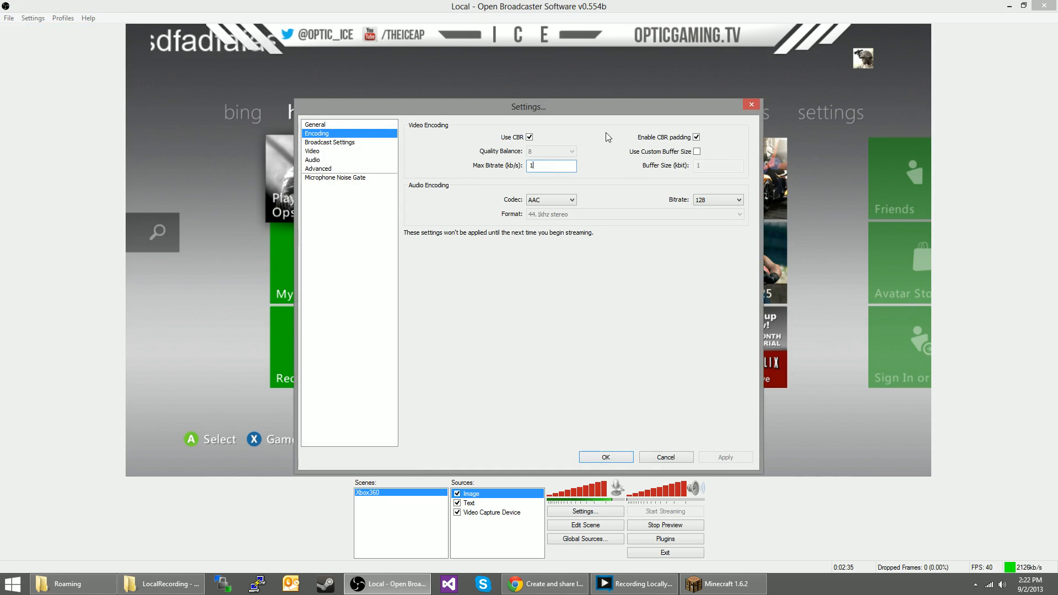
text(000)
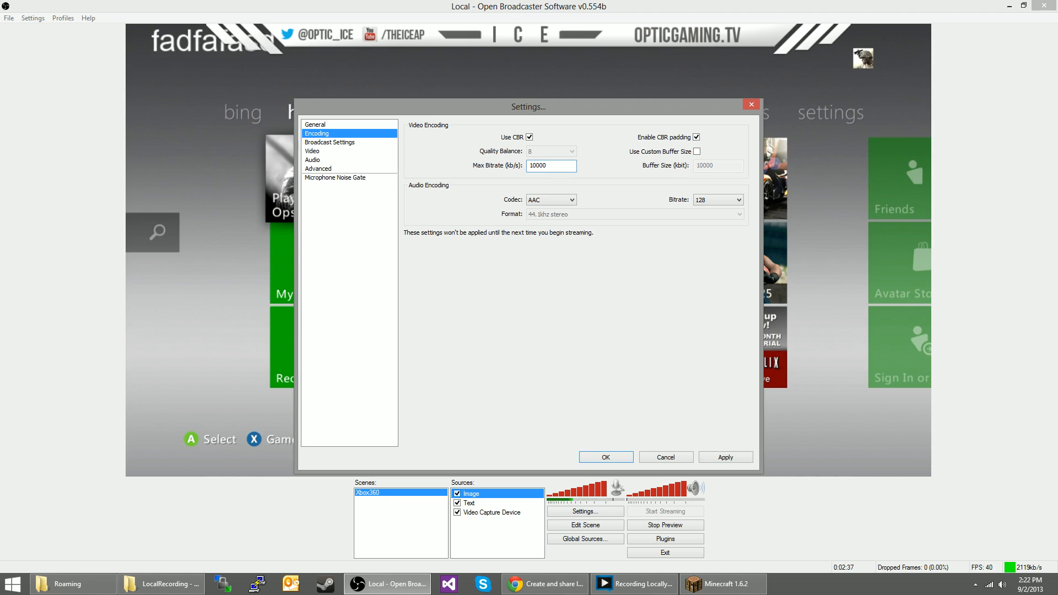
text(0)
drag(547, 165, 530, 165)
click(319, 168)
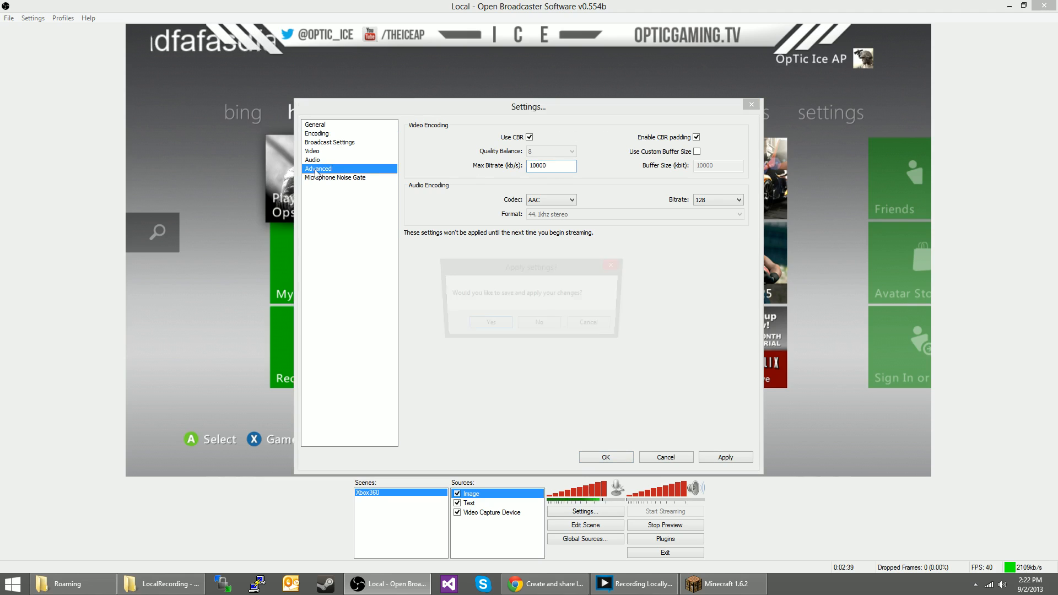
click(488, 324)
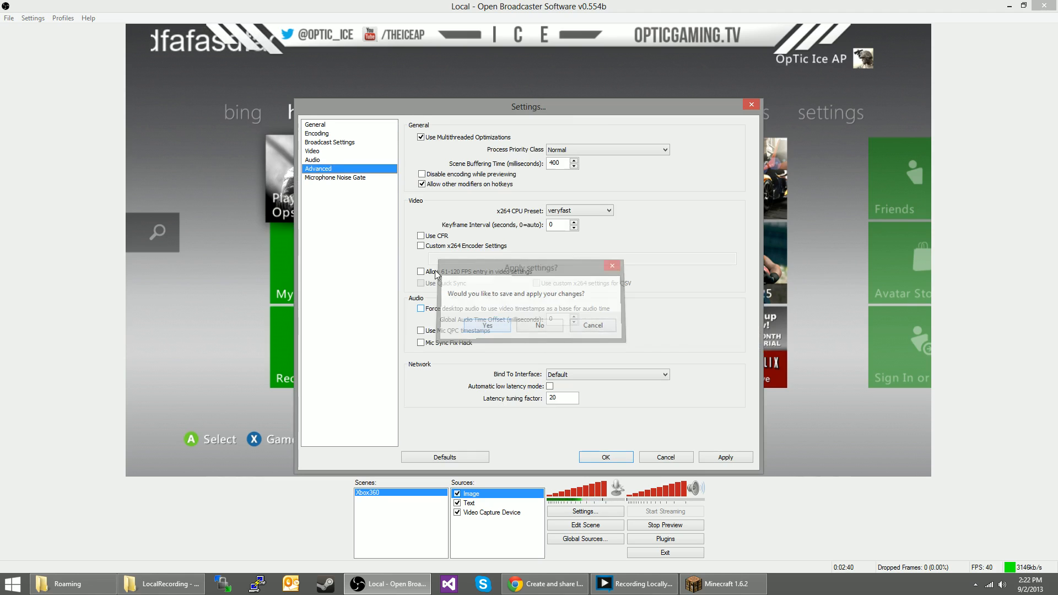
Step: Review the Local profile's audio devices and its video resolution and FPS settings, and close the settings
click(335, 160)
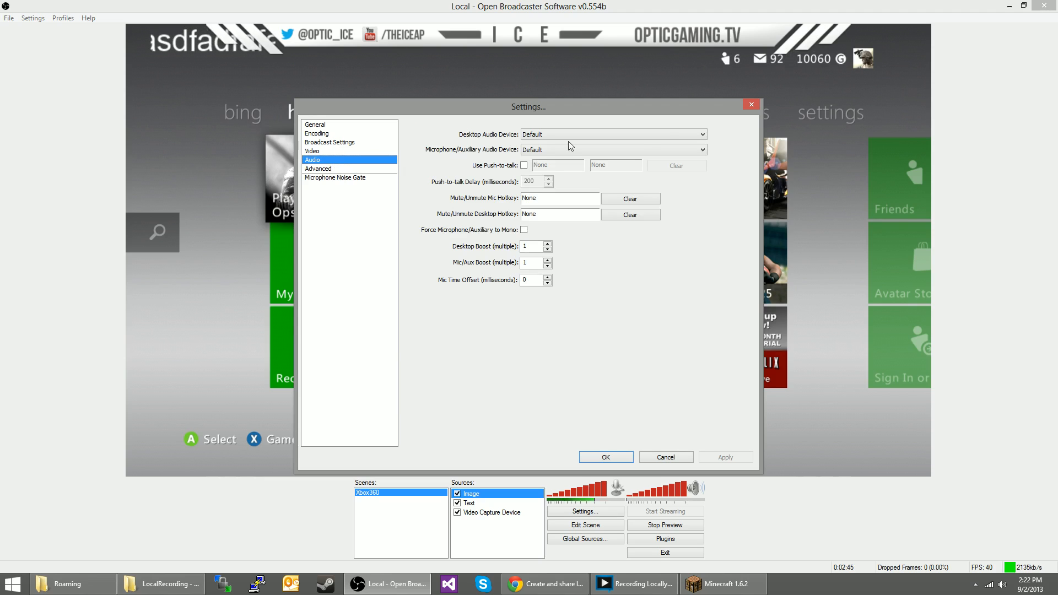
click(337, 151)
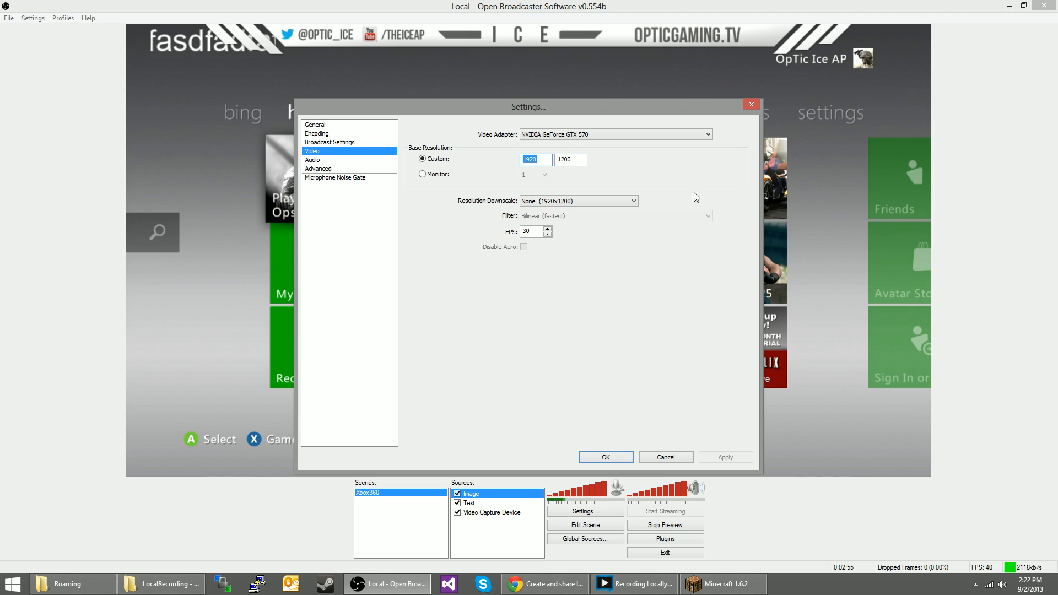
click(751, 106)
Step: Set the Local profile's broadcast mode to File Output Only, apply it, and stop the stream preview
click(63, 18)
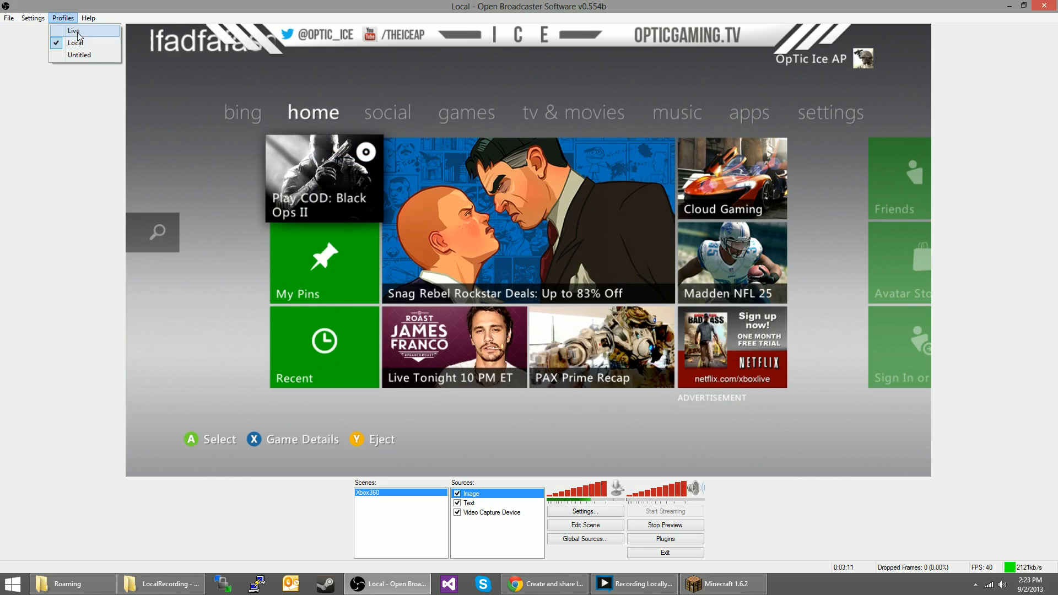
click(33, 18)
click(35, 30)
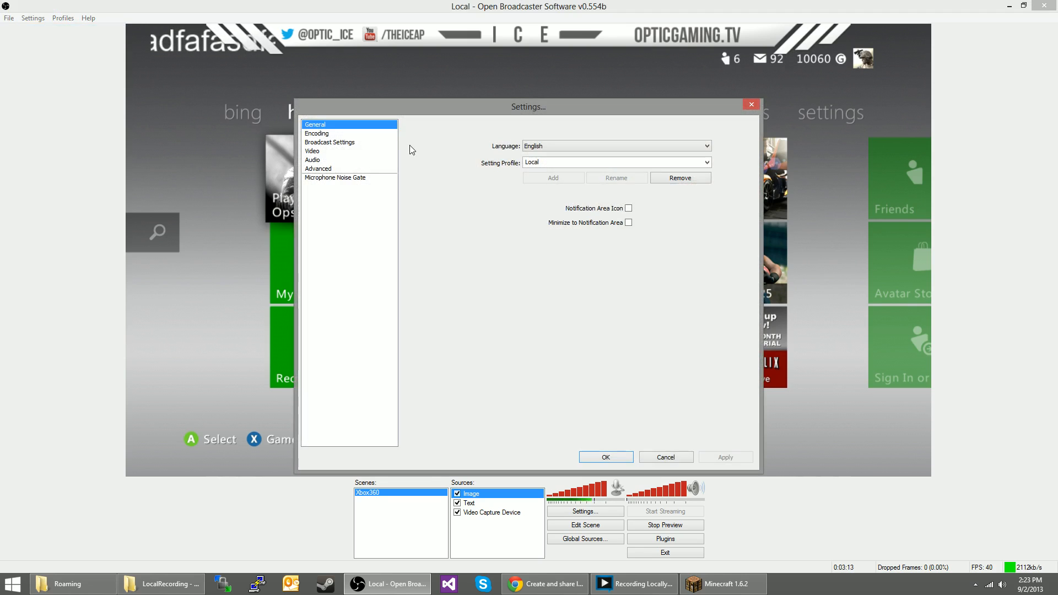
click(323, 134)
click(326, 142)
click(550, 134)
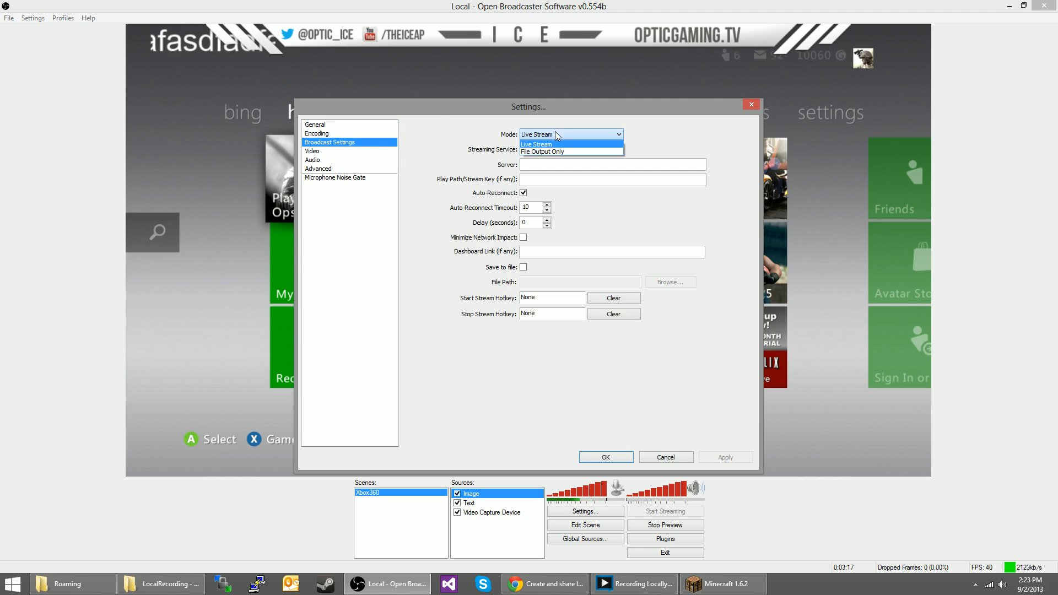
click(551, 149)
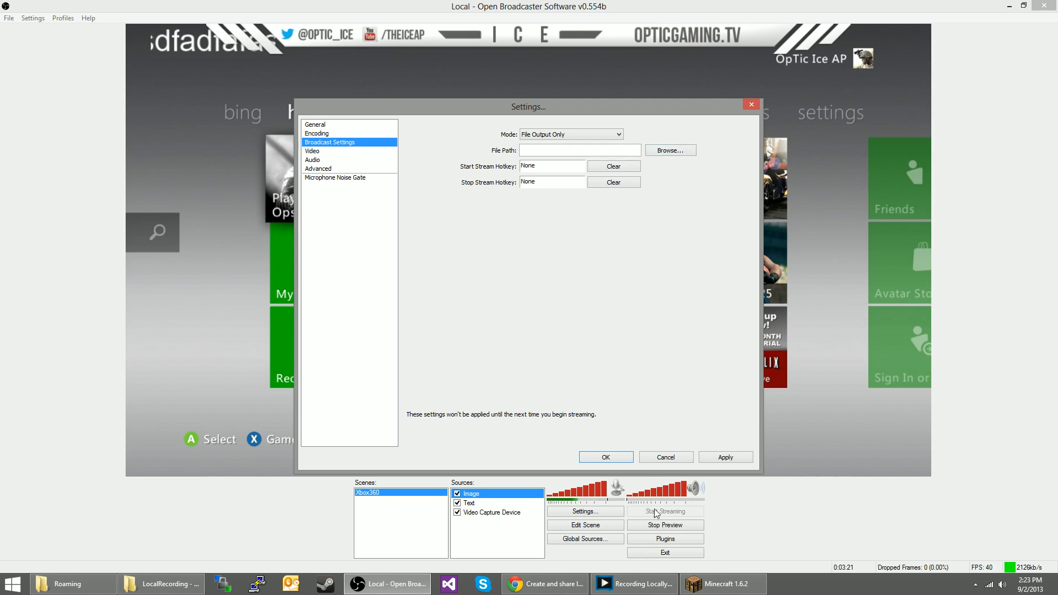
click(719, 457)
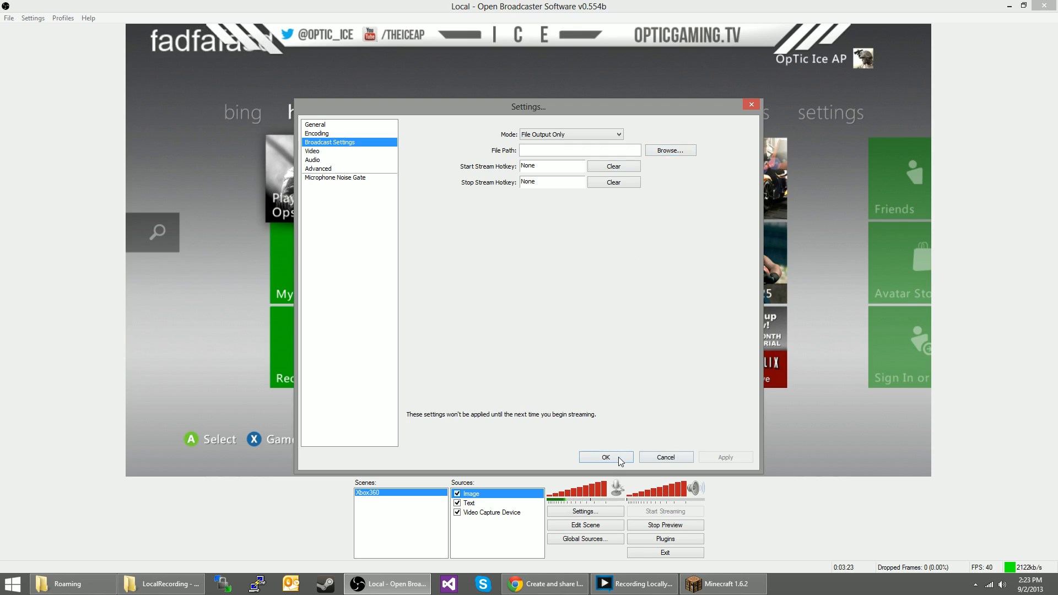
click(606, 457)
click(663, 520)
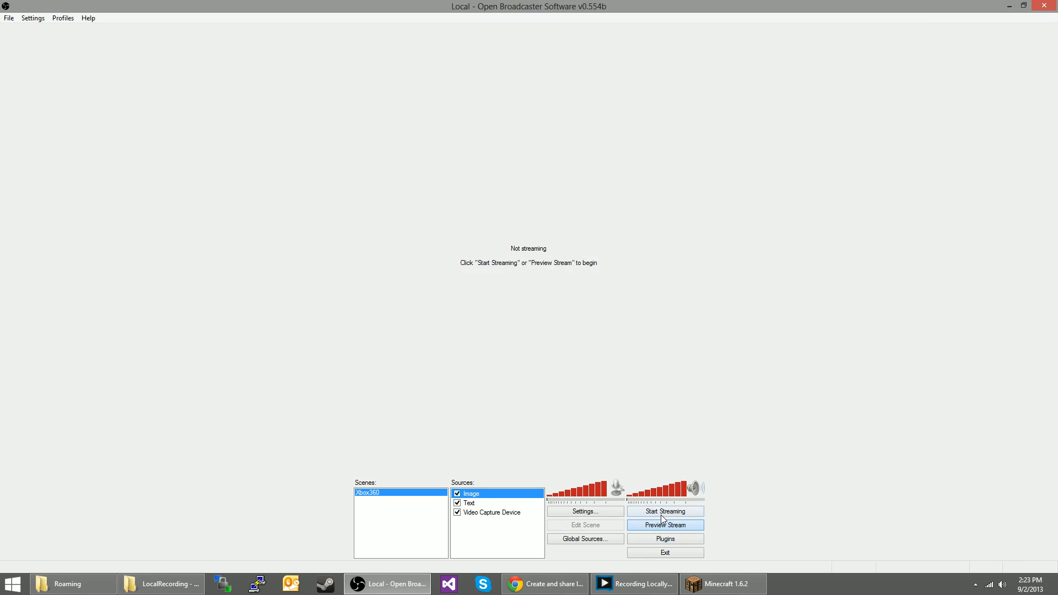
Step: Review the Local profile's broadcast settings and close the settings without changes
click(33, 18)
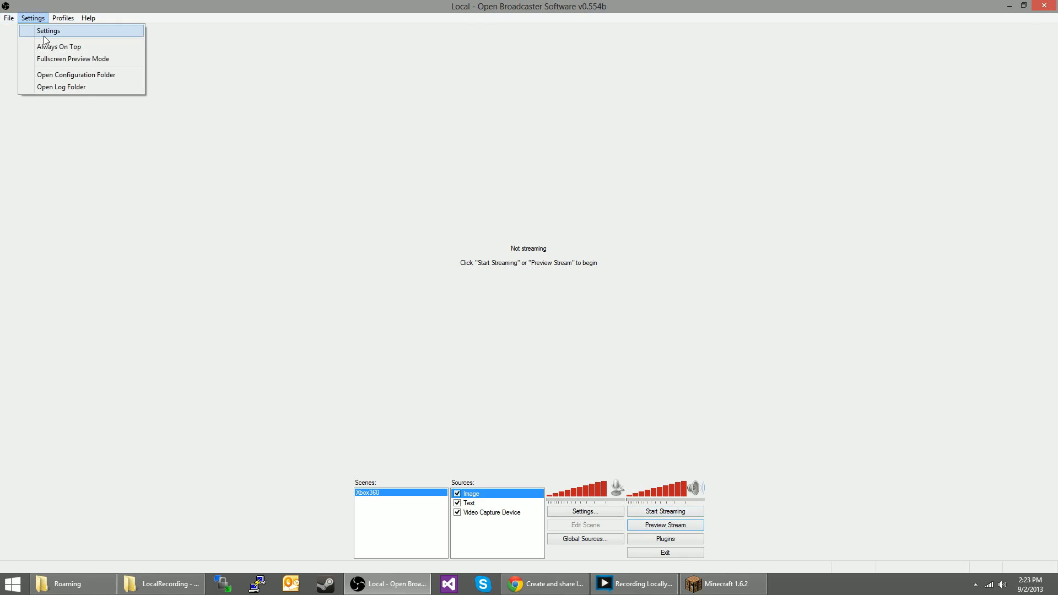
click(44, 31)
click(328, 141)
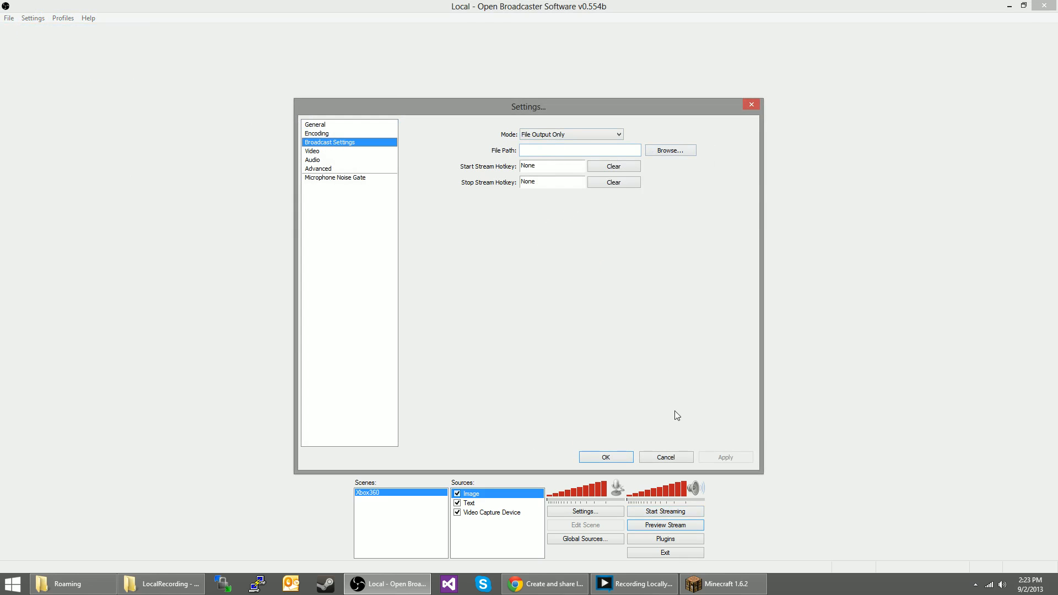
click(682, 457)
Step: Switch to the Live profile, check its broadcast settings, and close the settings
click(63, 18)
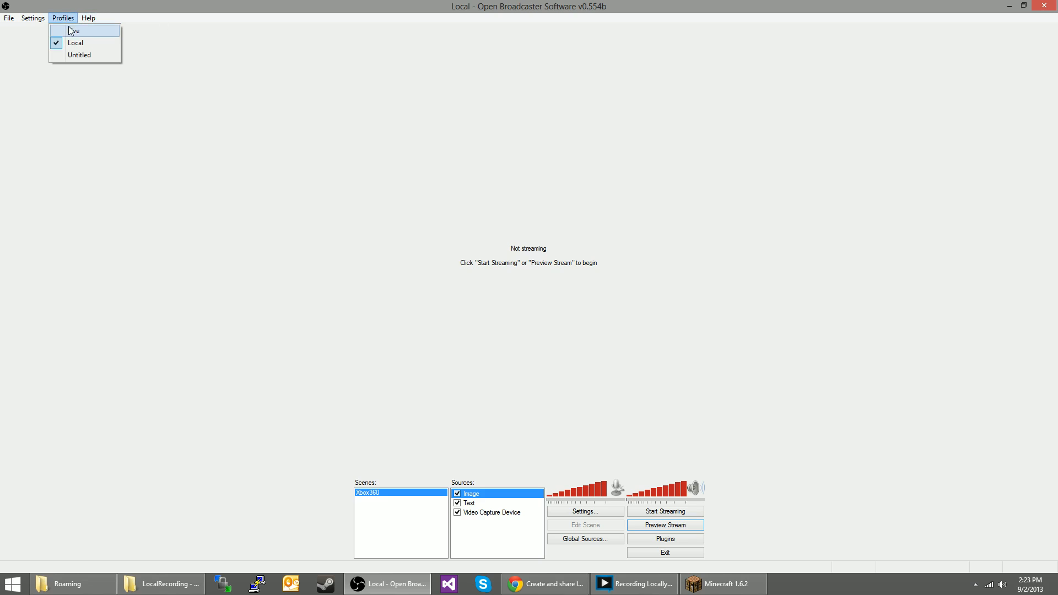
click(70, 31)
click(33, 17)
click(45, 31)
click(331, 142)
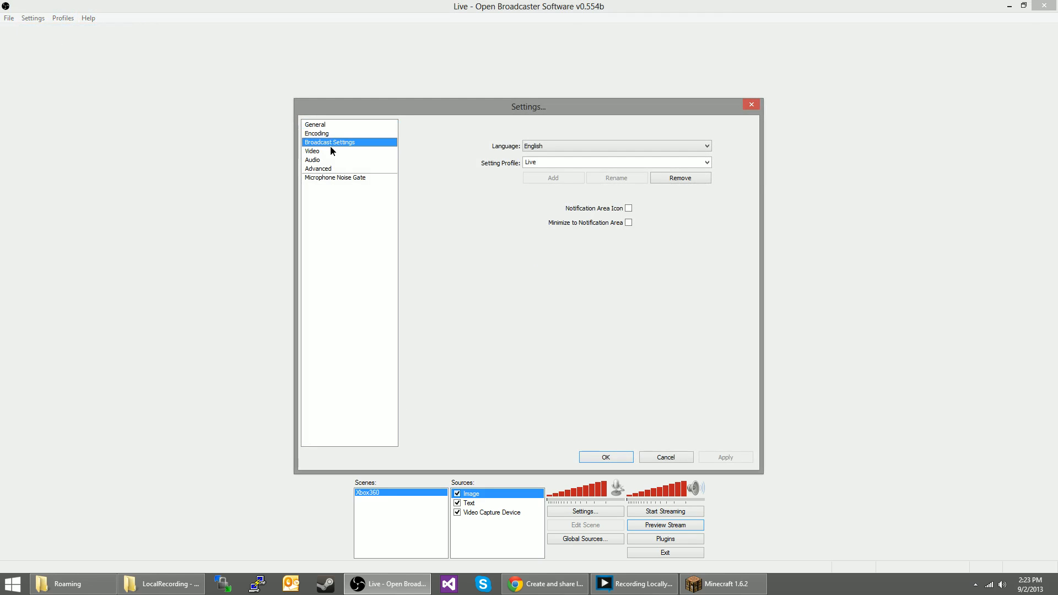
click(622, 458)
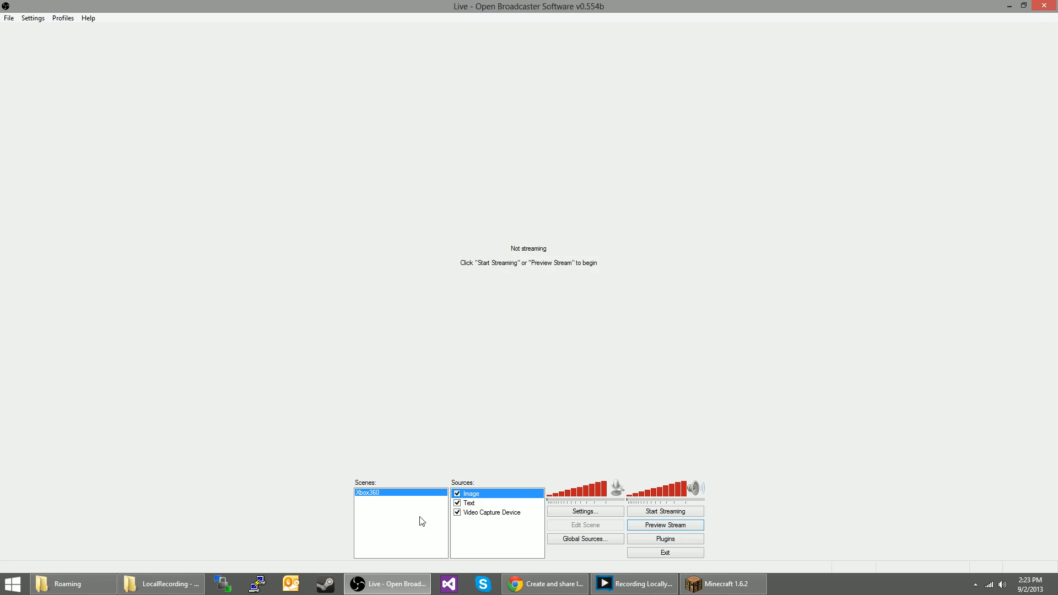
right_click(406, 529)
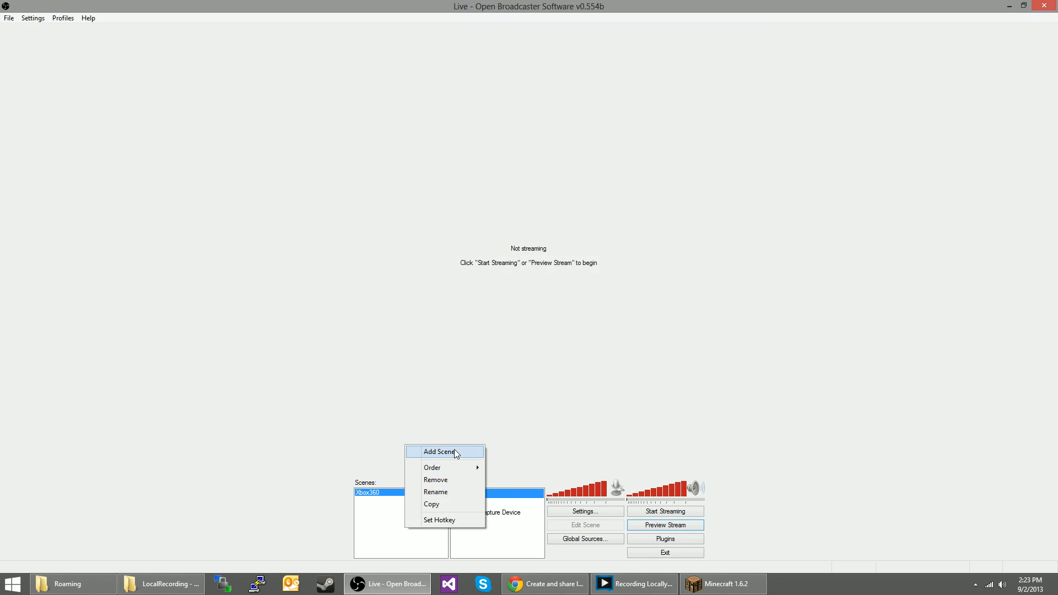
mouse_move(430, 469)
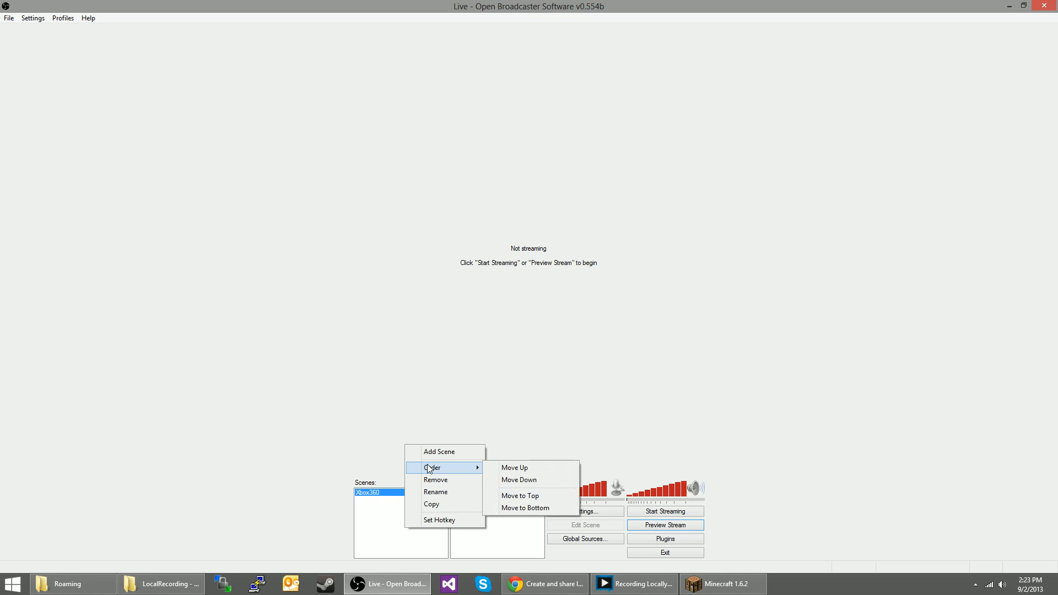
click(312, 293)
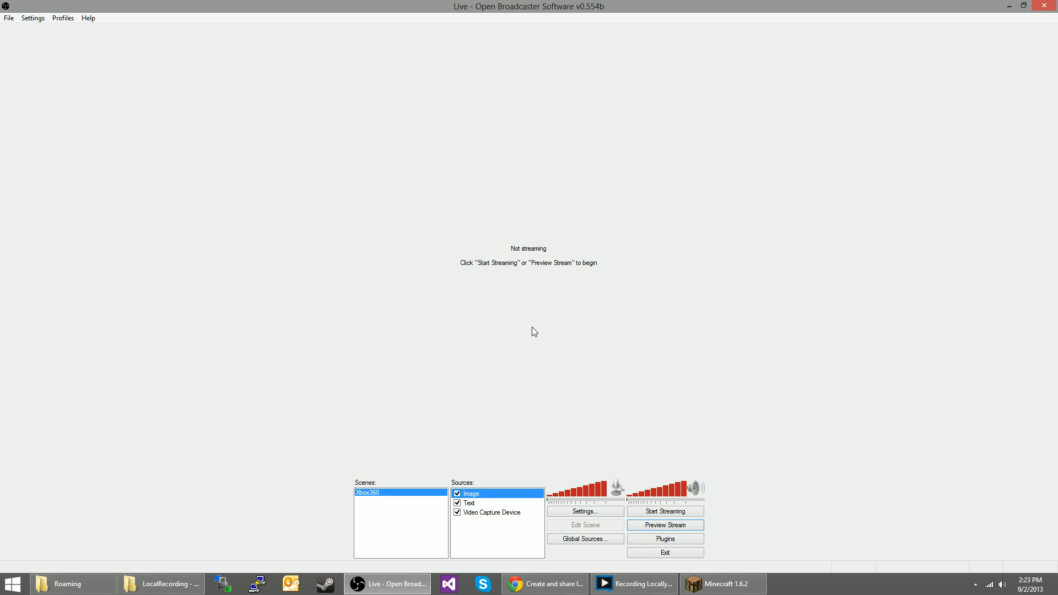
right_click(385, 526)
click(391, 536)
Step: Add a new scene named Minecraft to the scene list
right_click(374, 535)
click(429, 456)
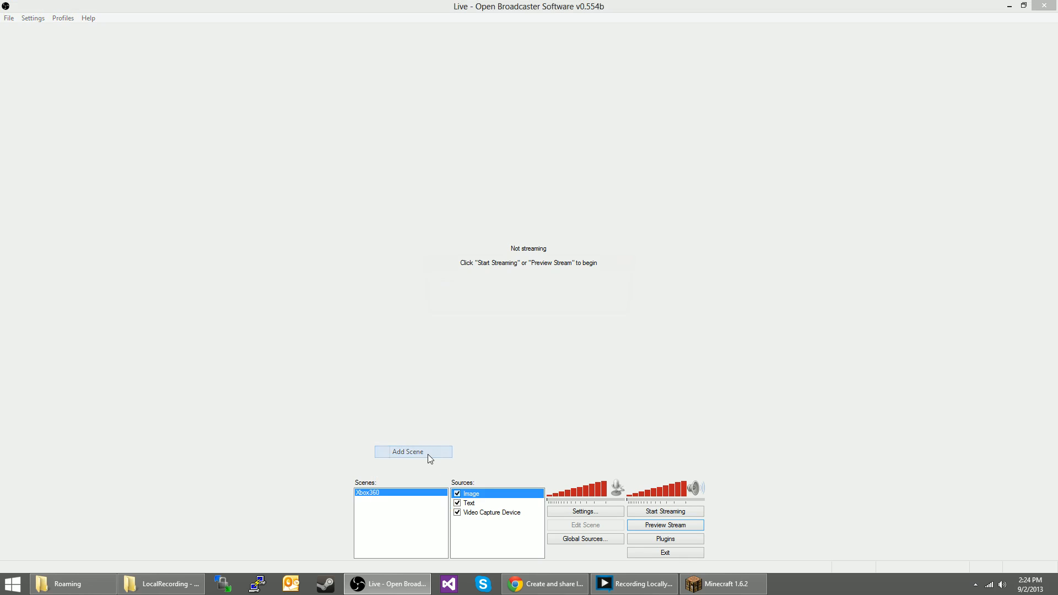
text(Minecraf)
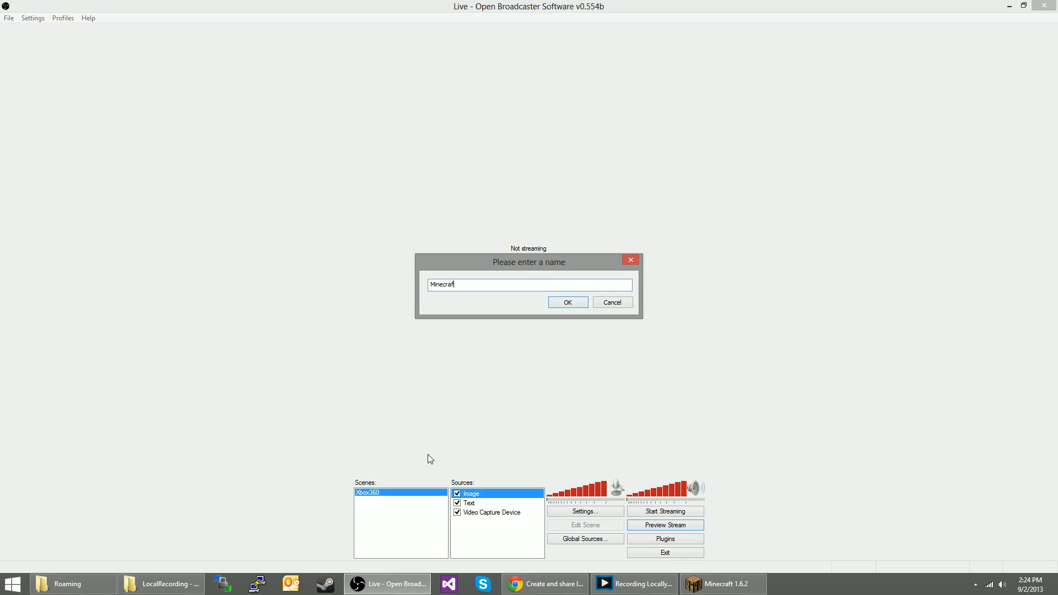
text(t)
key(Return)
Step: Add a Game Capture source with the default name to the Minecraft scene, targeting [java]: Minecraft 1.6.2 with Stretch image to screen enabled
right_click(460, 504)
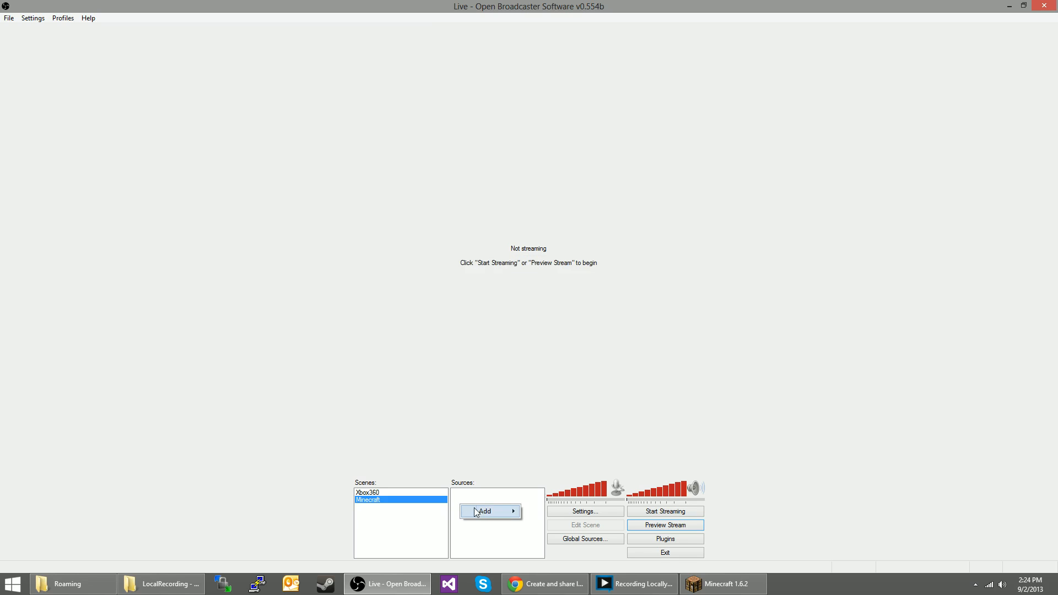
mouse_move(477, 512)
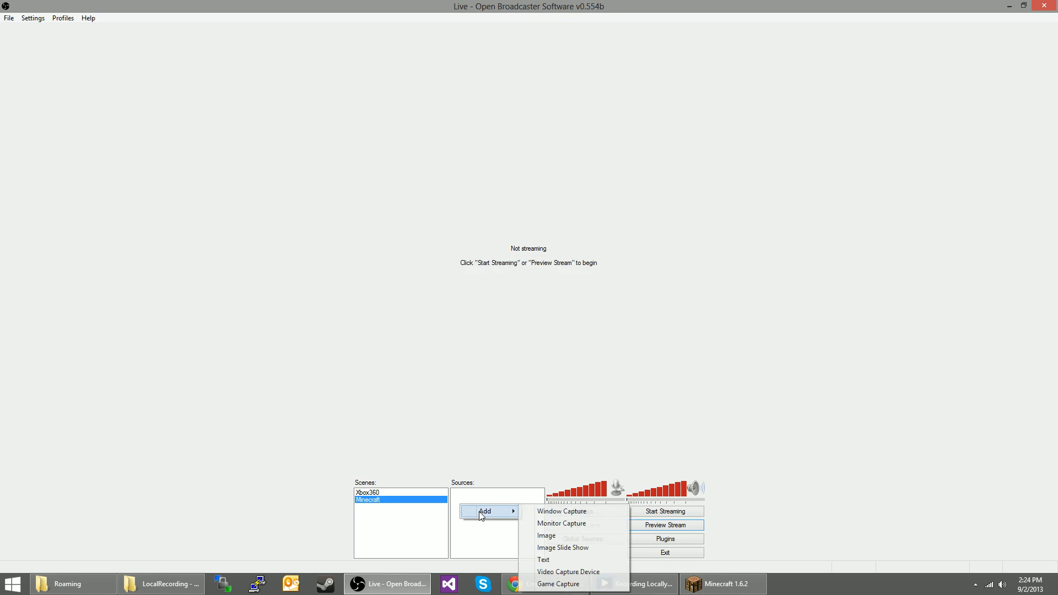
click(562, 584)
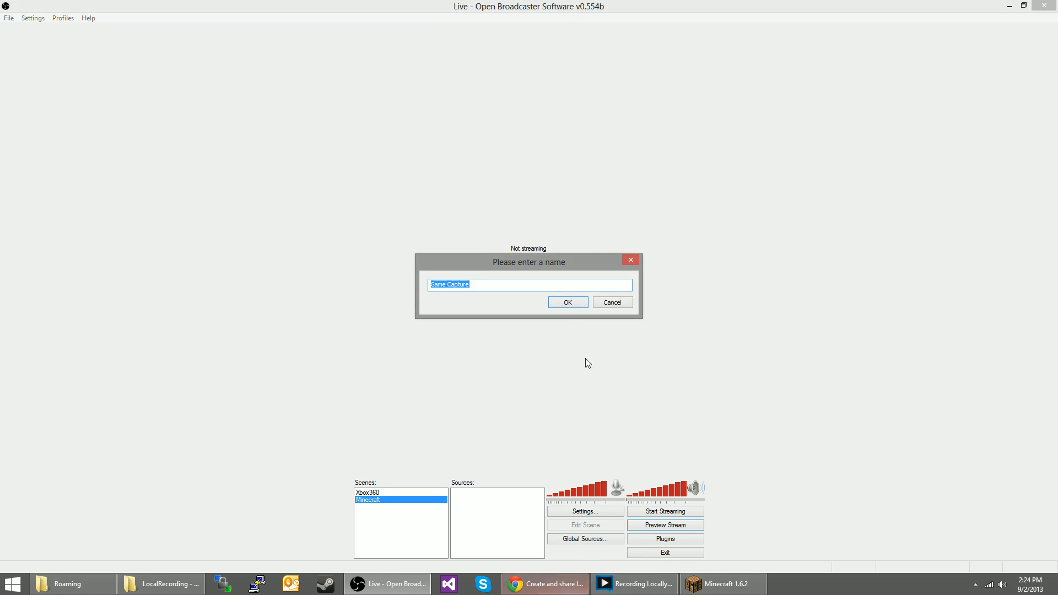
click(560, 304)
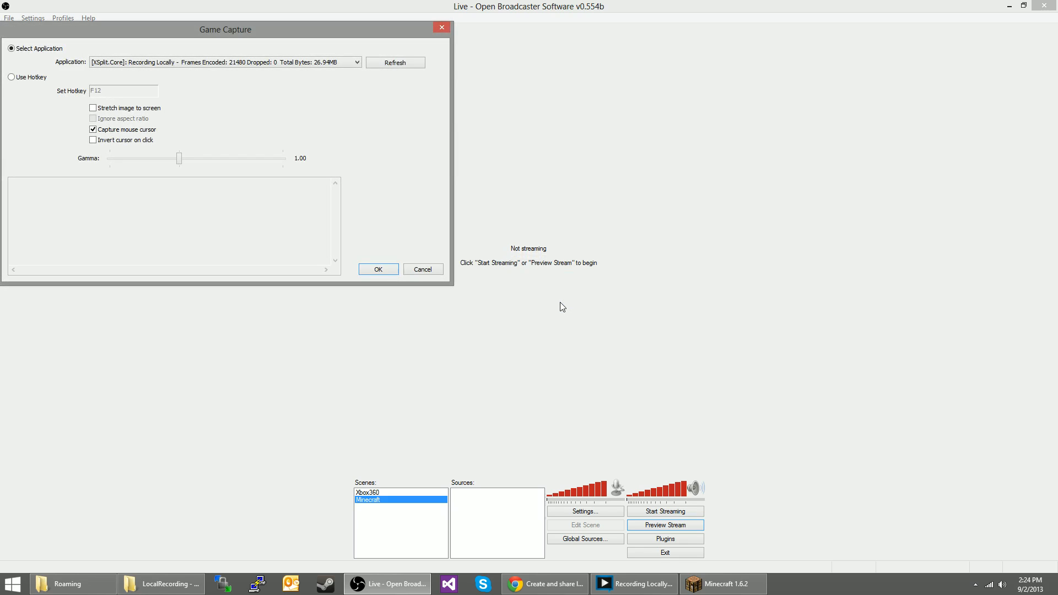
click(332, 59)
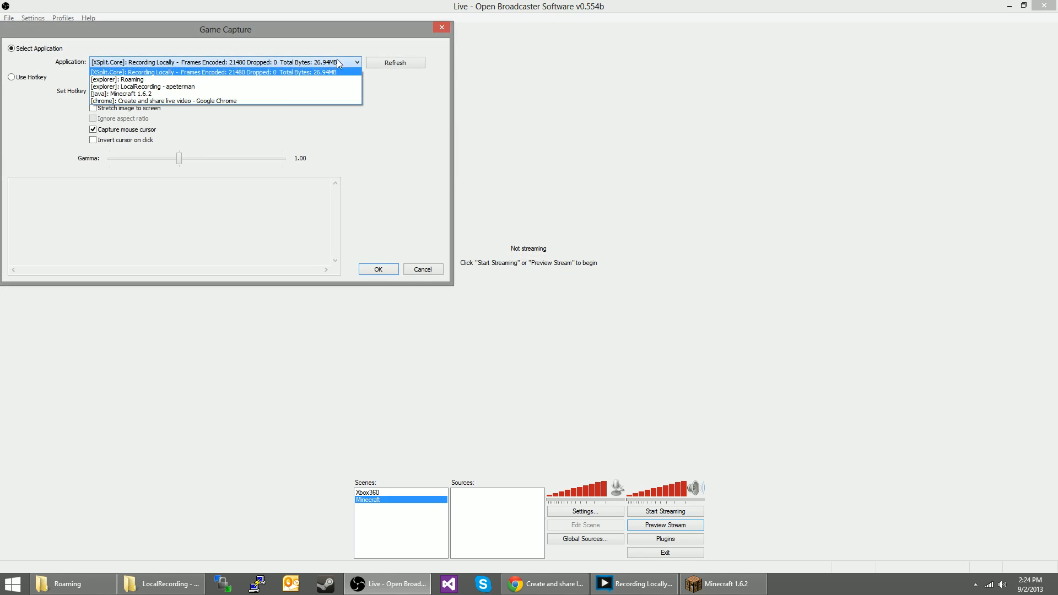
click(257, 94)
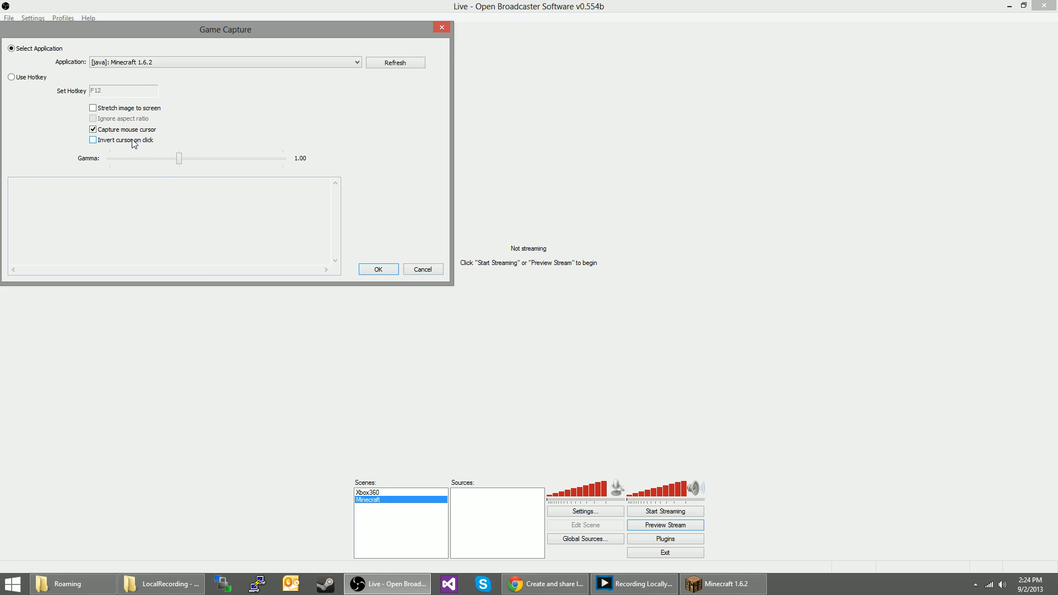
click(121, 110)
Step: Switch to Minecraft, restore its maximized window to a smaller size, and move it clear of the Game Capture settings
click(698, 584)
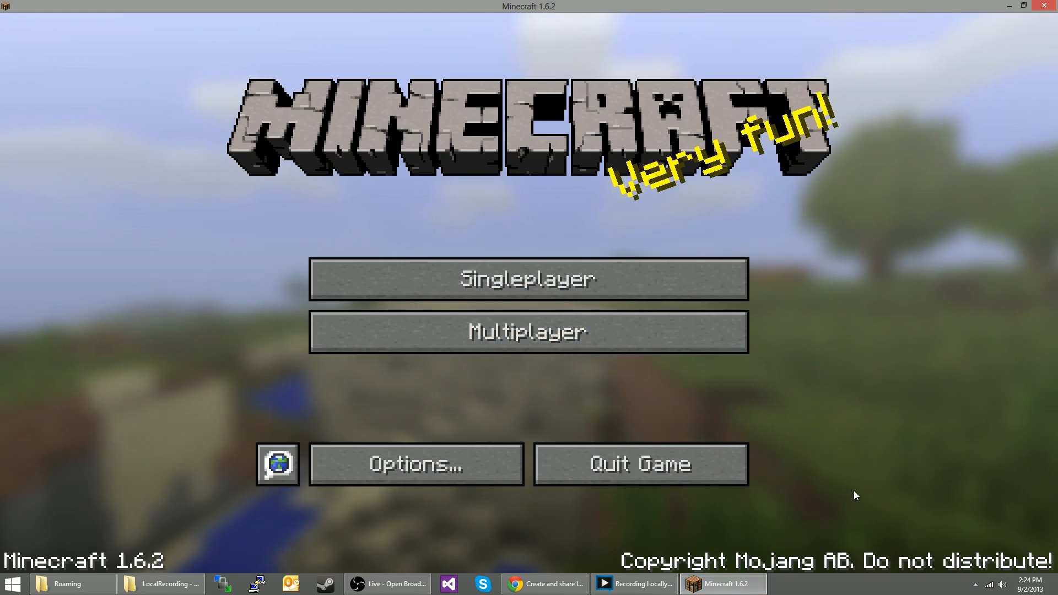
mouse_move(722, 584)
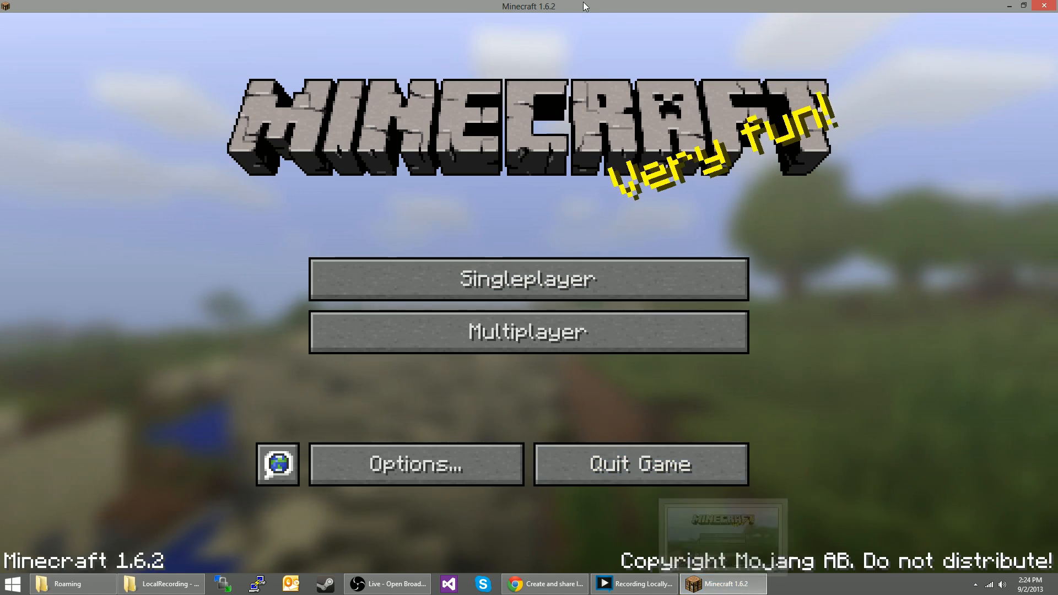
drag(530, 6, 488, 121)
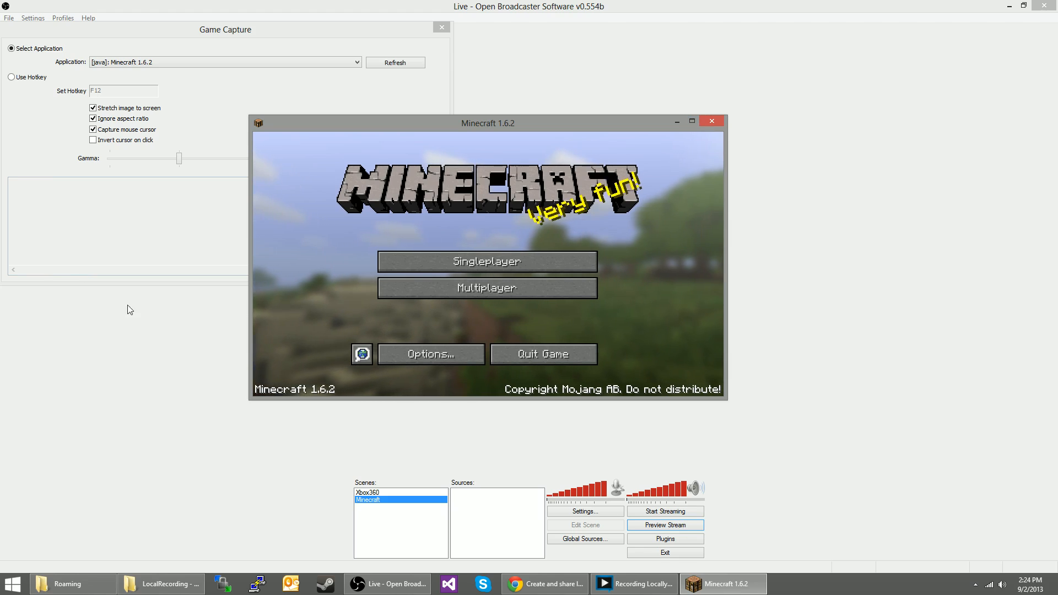
drag(525, 127, 736, 239)
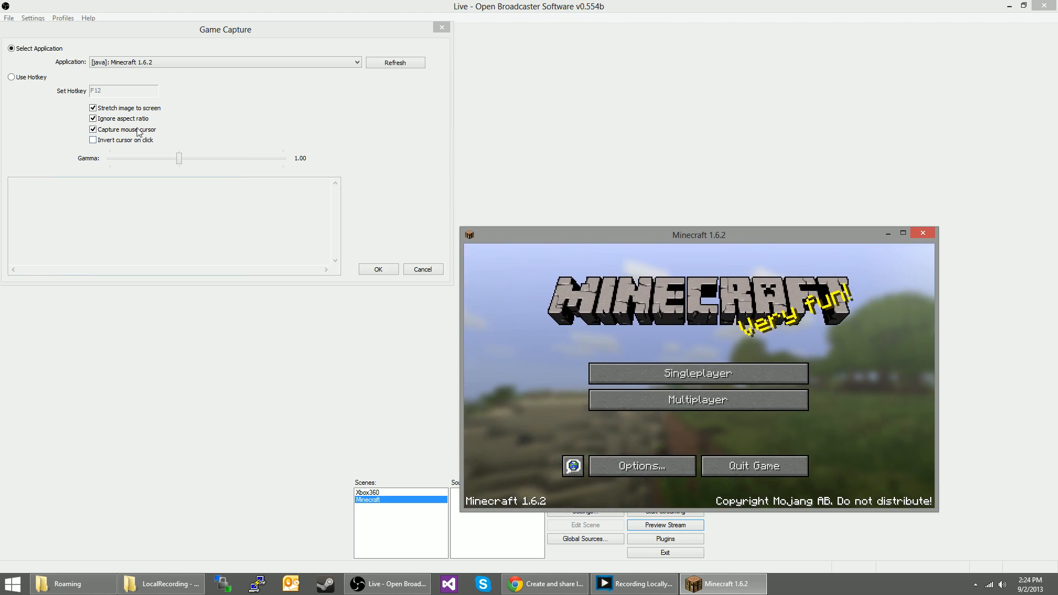
Step: Turn off Stretch image to screen for the game capture and save the source
click(125, 108)
click(144, 110)
click(111, 118)
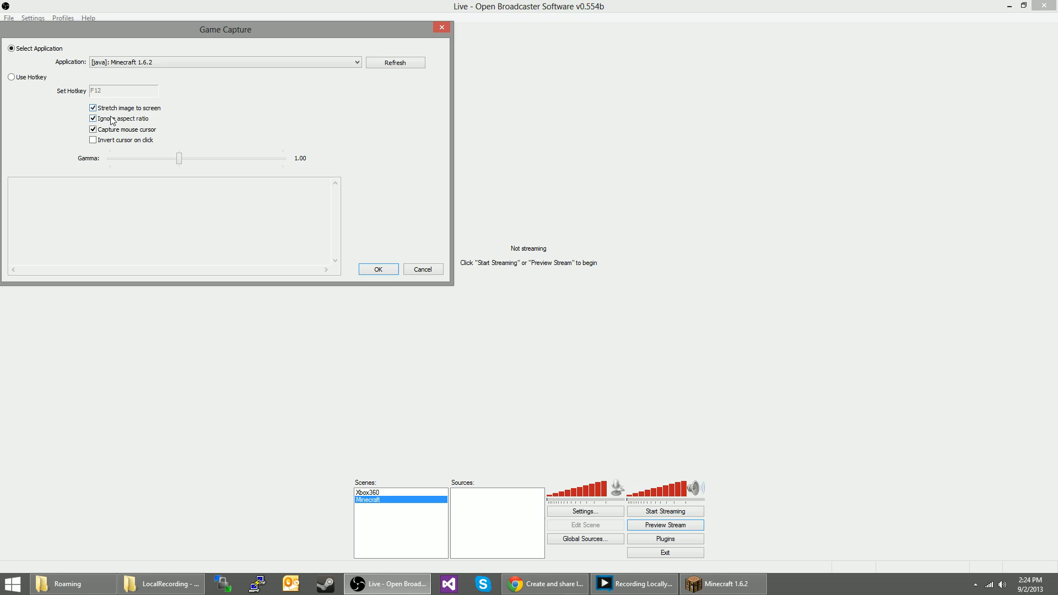
click(123, 107)
click(379, 270)
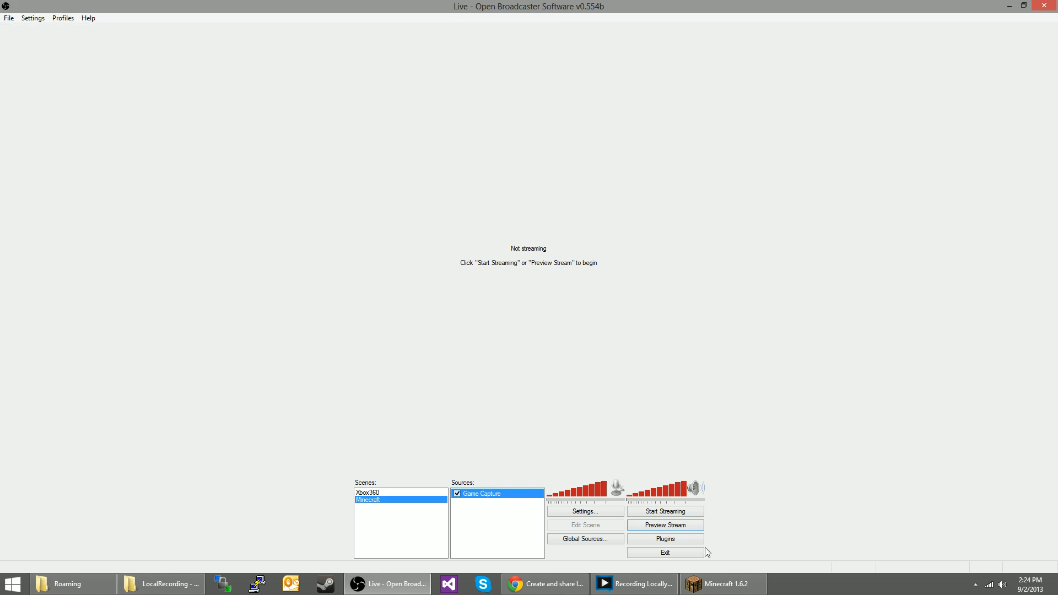
Step: Start the stream preview, then maximize the Minecraft window and minimize it
click(689, 526)
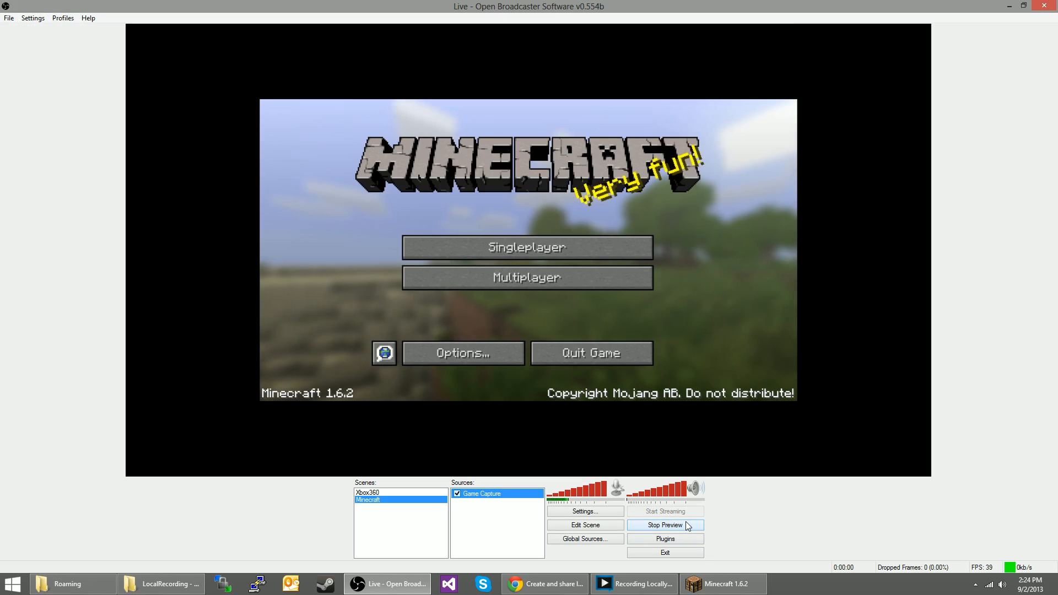
click(722, 584)
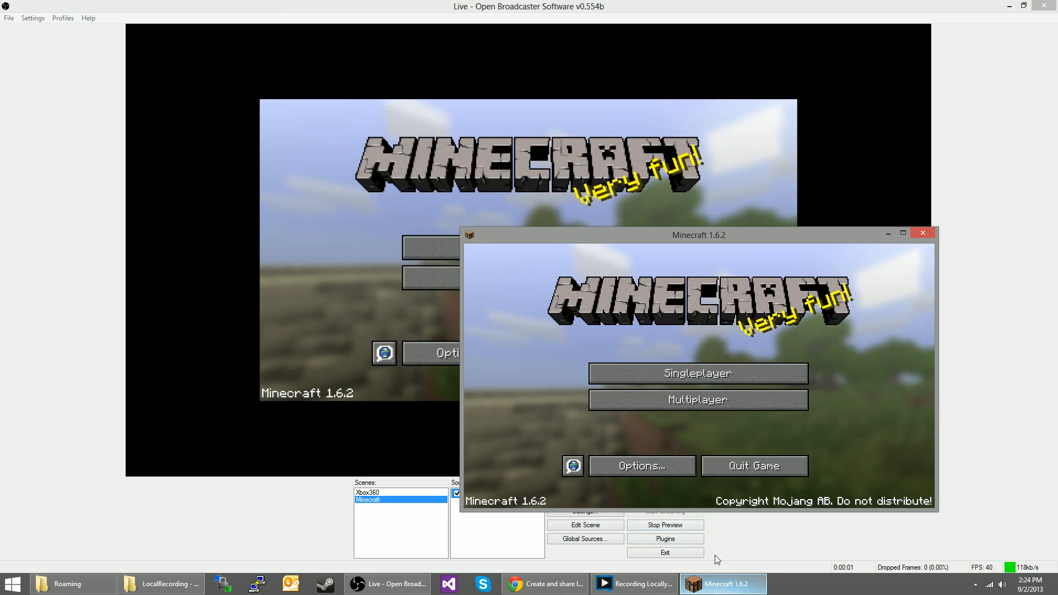
double_click(616, 235)
click(723, 584)
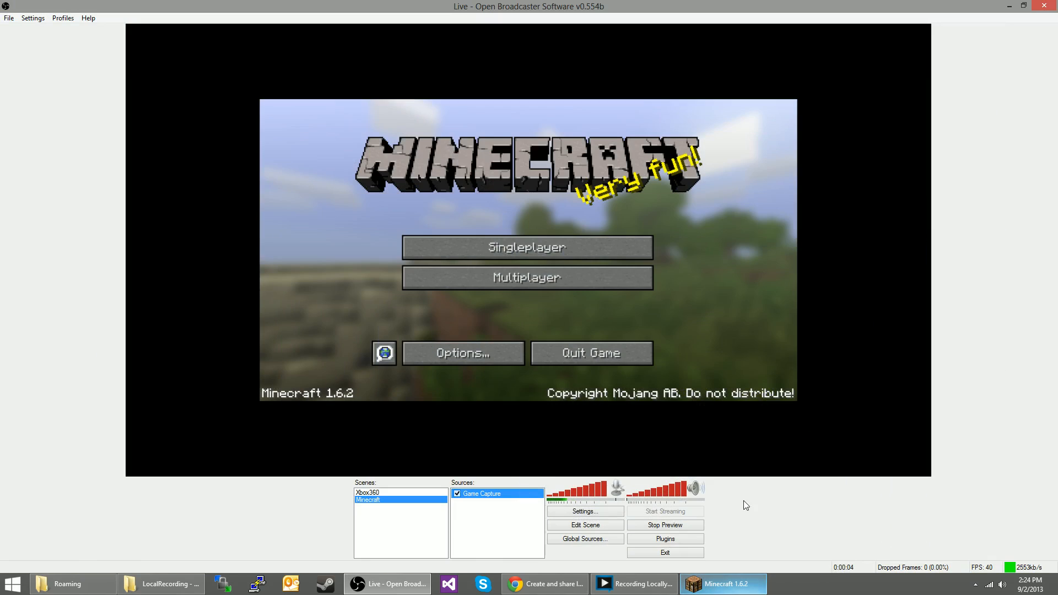
Step: Fit the Game Capture source to the screen
right_click(483, 493)
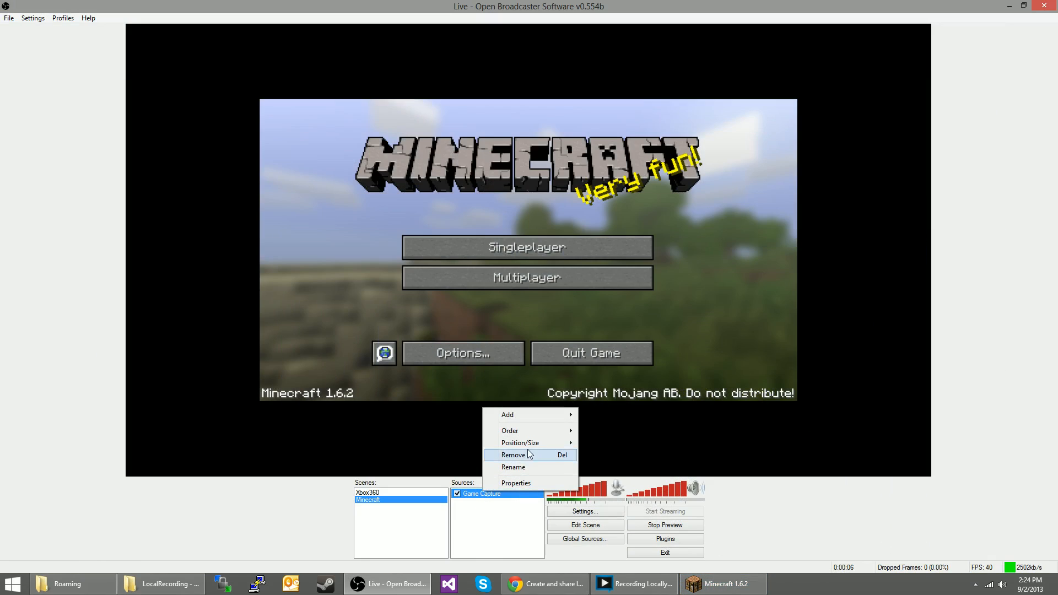
mouse_move(538, 445)
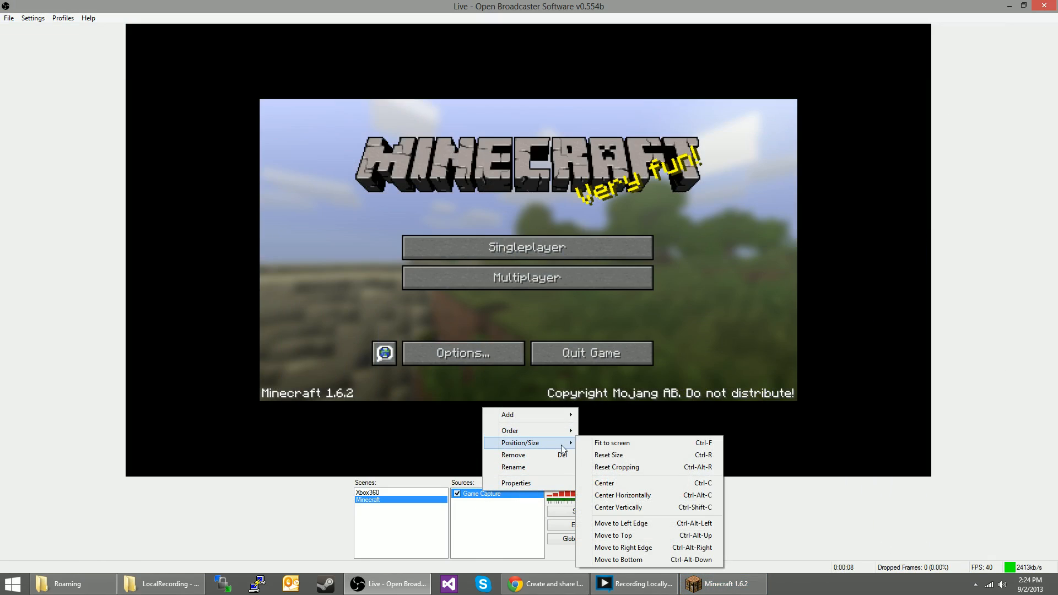
click(612, 443)
right_click(502, 493)
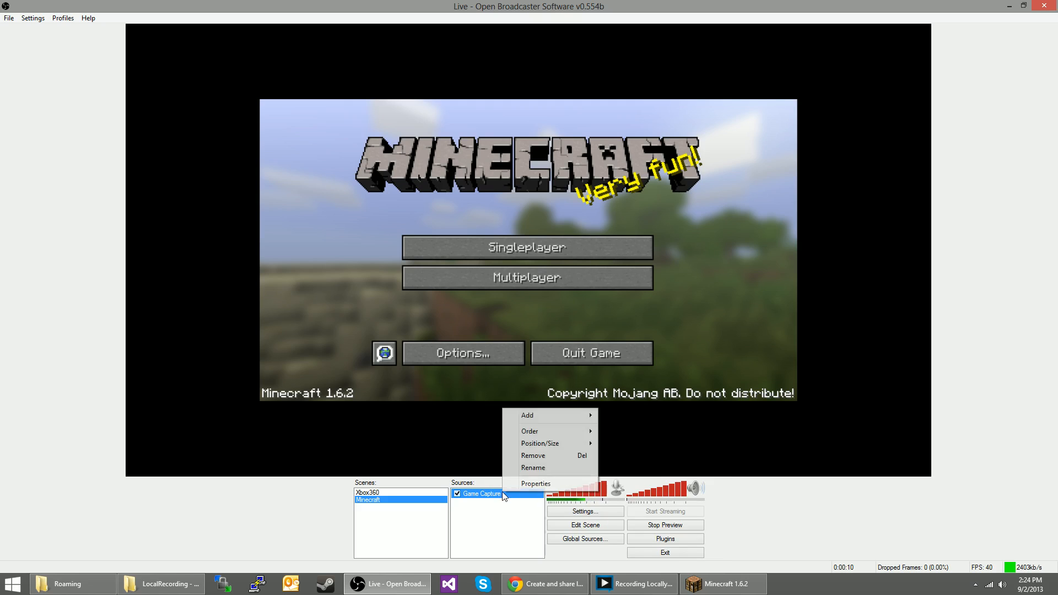
click(793, 514)
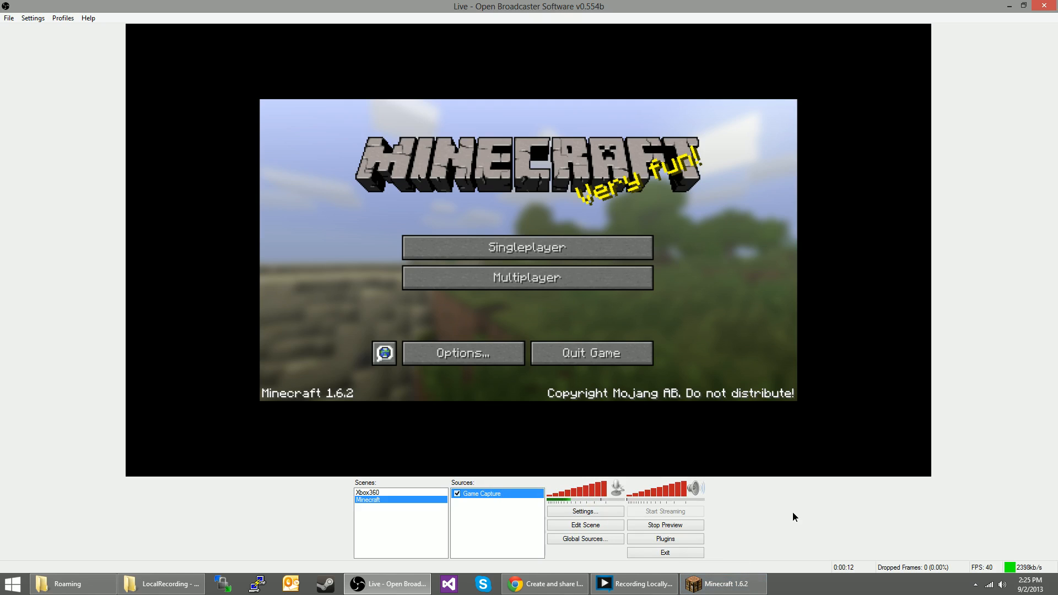
Step: Inspect the Game Capture source's properties without changing them, and check its bounds in scene edit mode
right_click(500, 495)
click(519, 477)
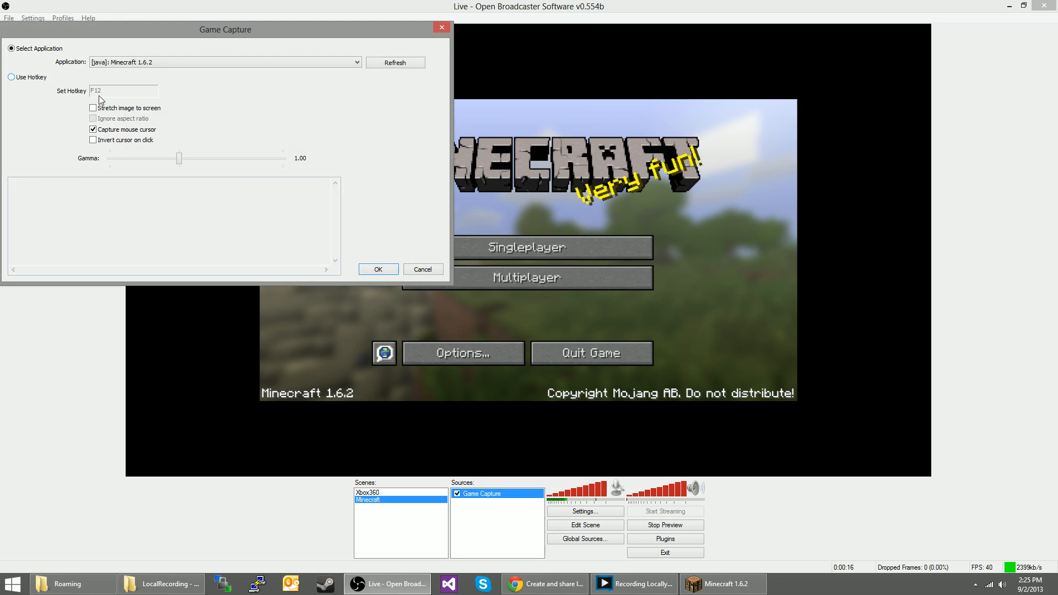
click(422, 269)
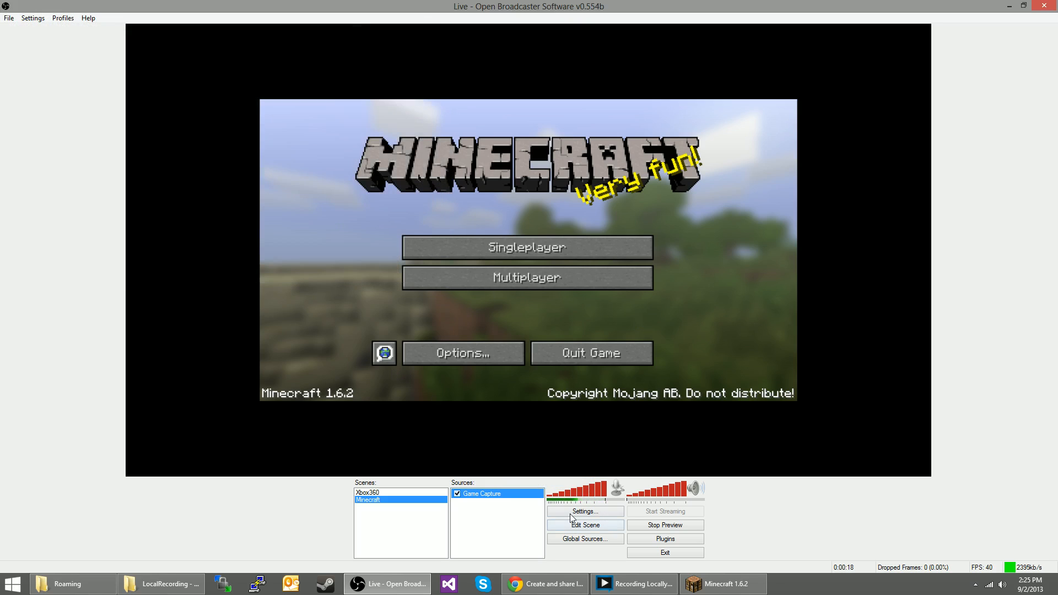
click(577, 528)
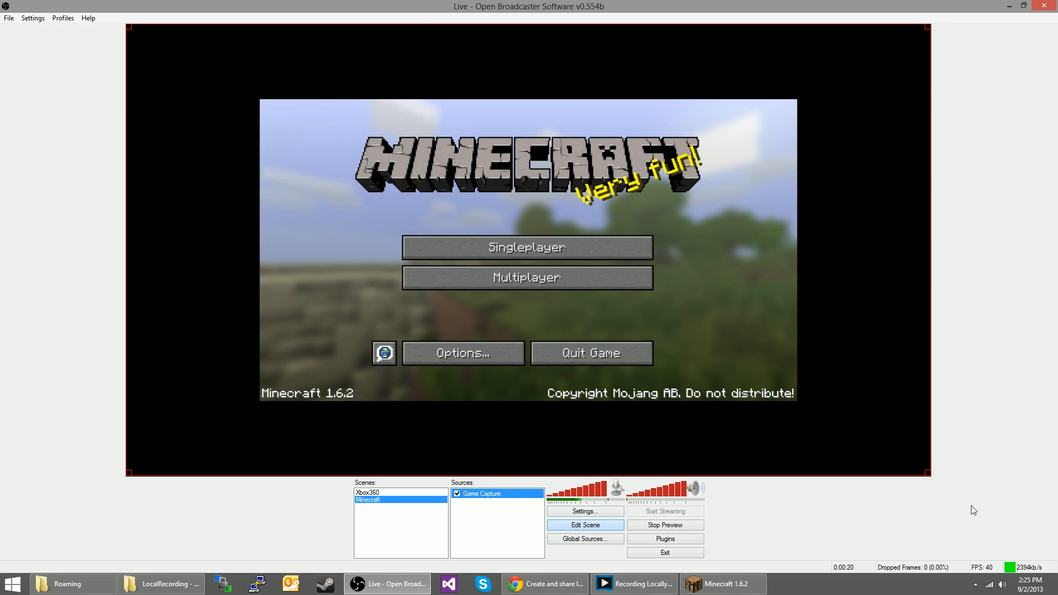
click(585, 526)
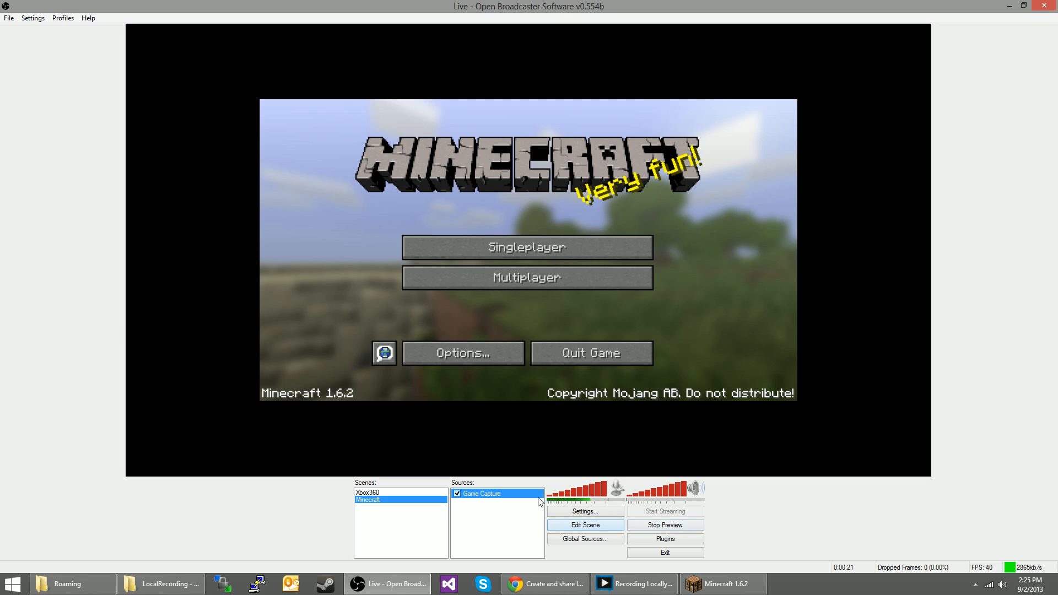
Step: Enable Stretch image to screen in the Game Capture source's properties and save the change
right_click(463, 500)
click(503, 490)
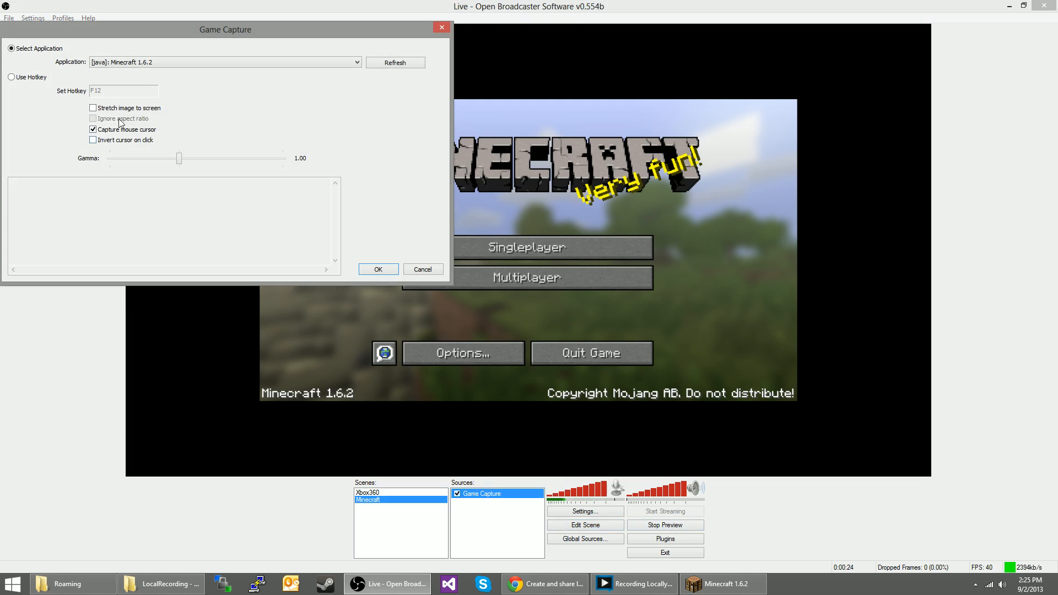
click(121, 109)
click(384, 269)
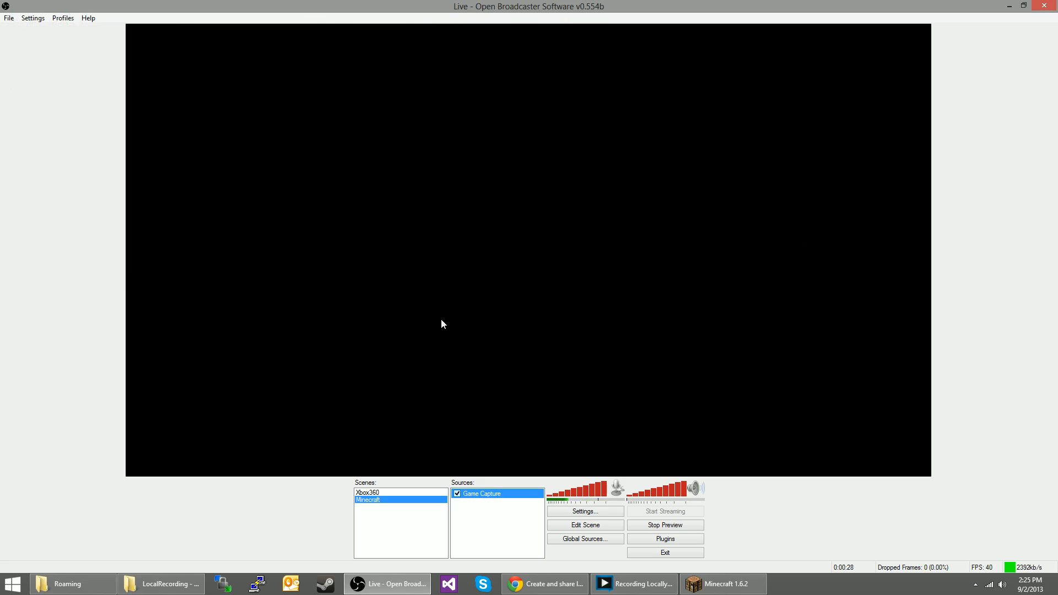
Step: Bring the Minecraft window to the front and minimize it again to check the Game Capture in the preview
click(720, 586)
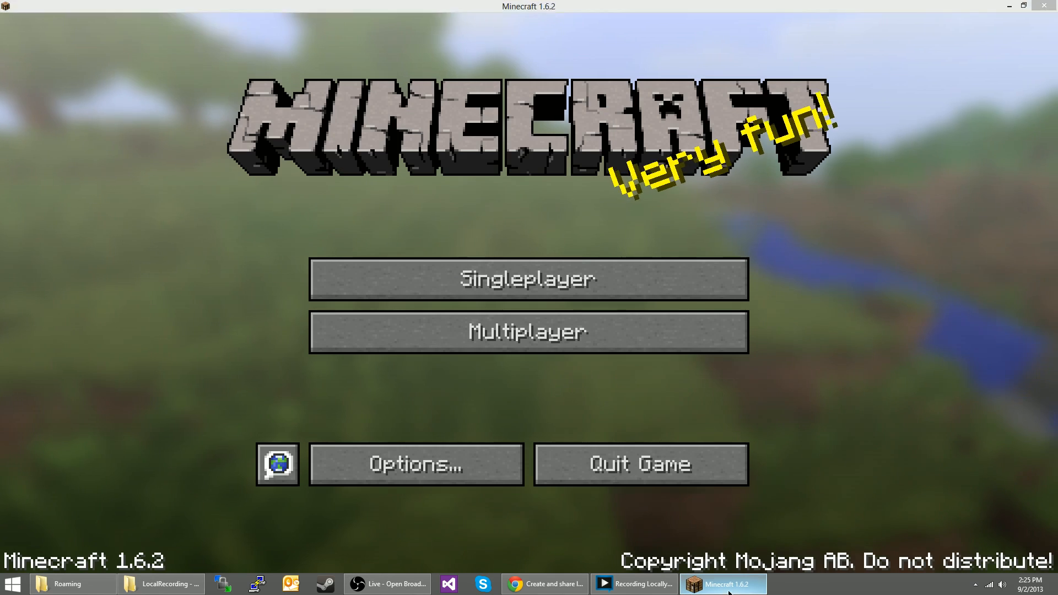
click(720, 586)
click(720, 586)
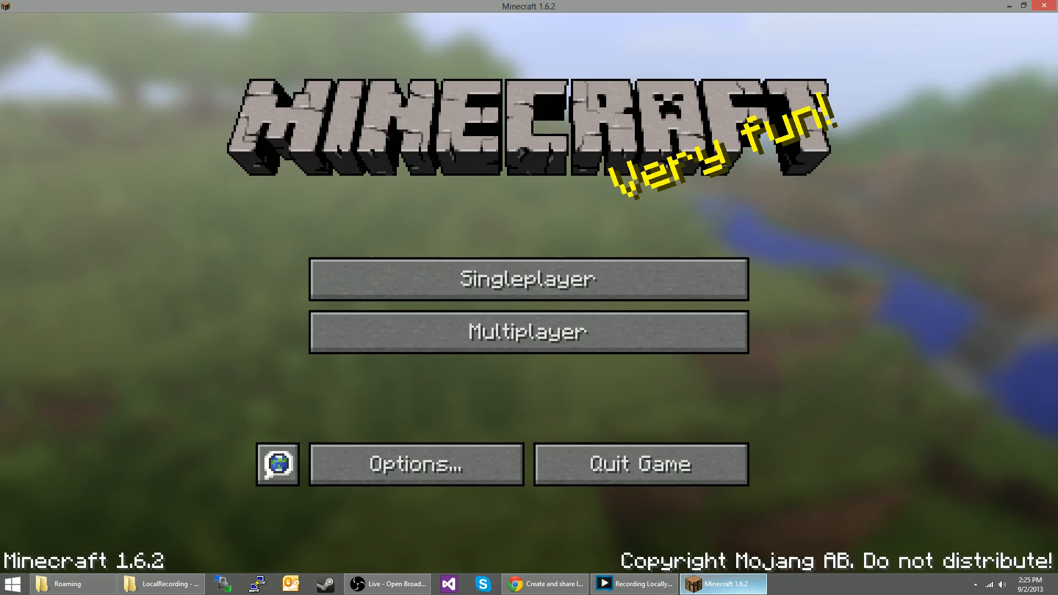
click(720, 586)
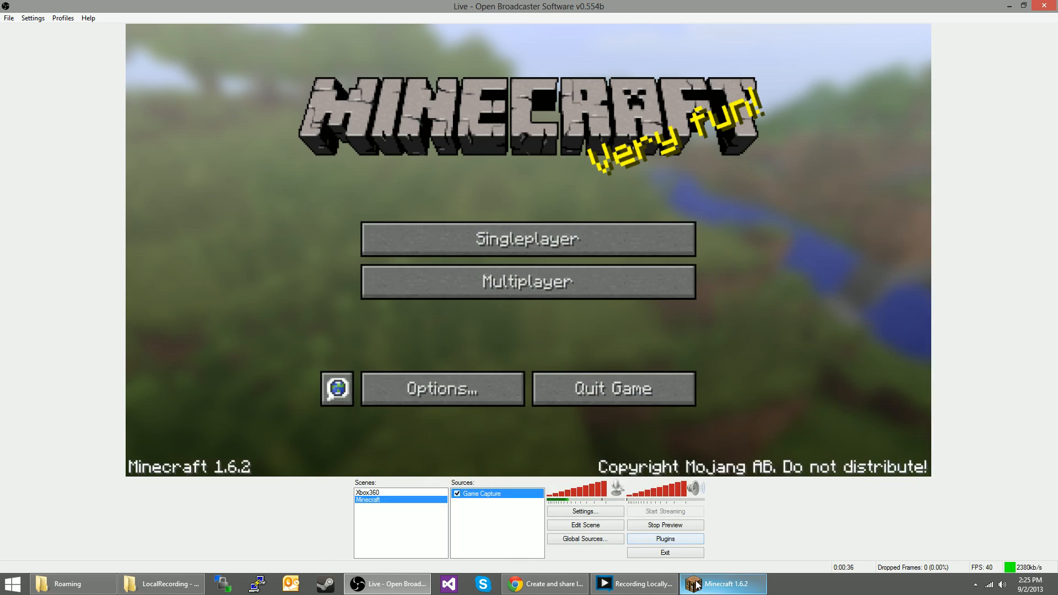
Step: Add an image source named Image to the Minecraft scene, using Stream Overlay.png from the Stream Overlays folder
right_click(473, 512)
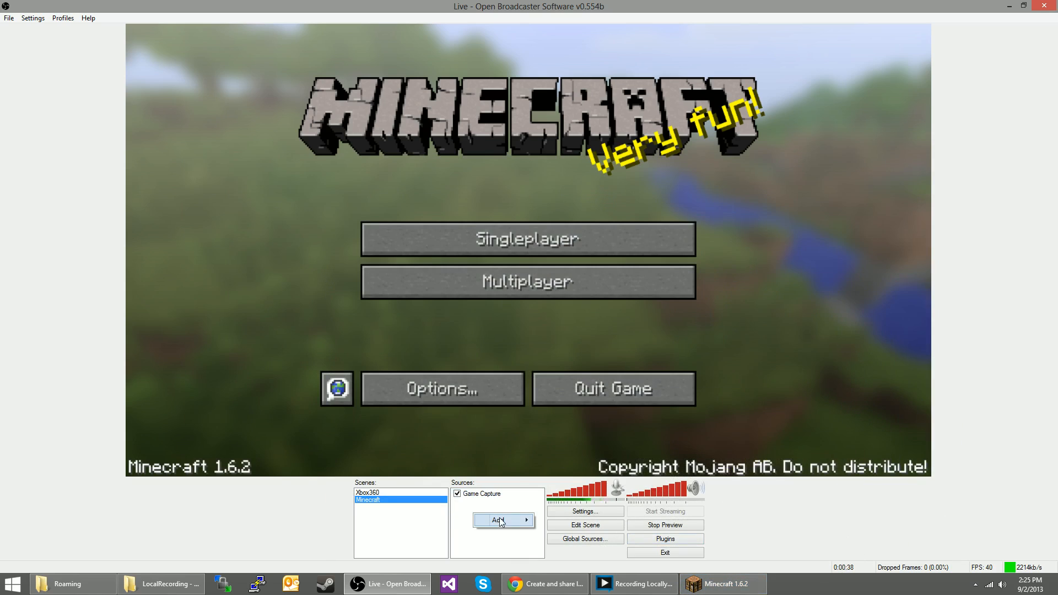
mouse_move(499, 520)
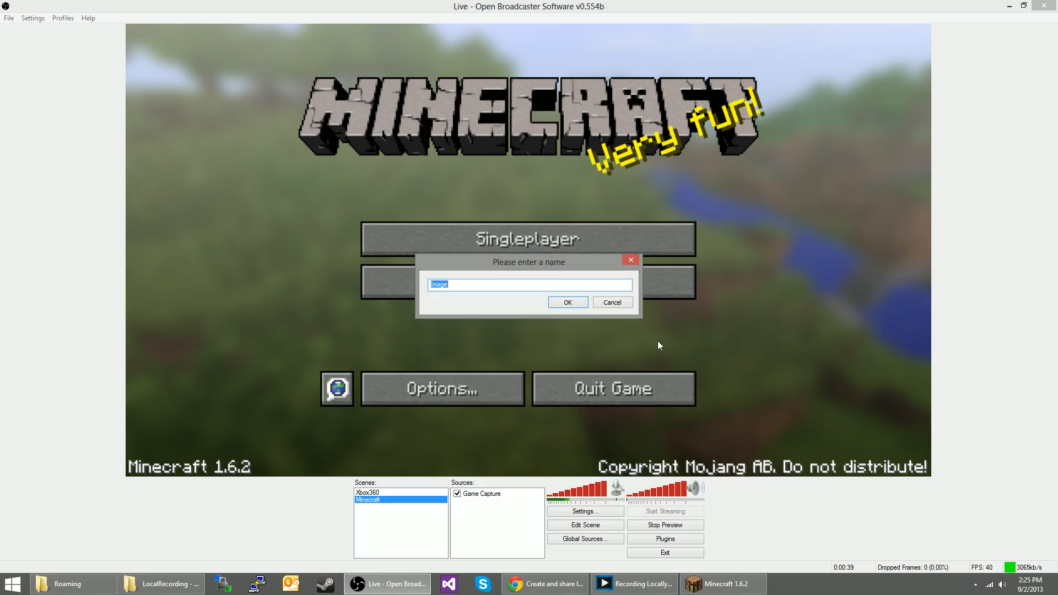
click(583, 300)
click(602, 200)
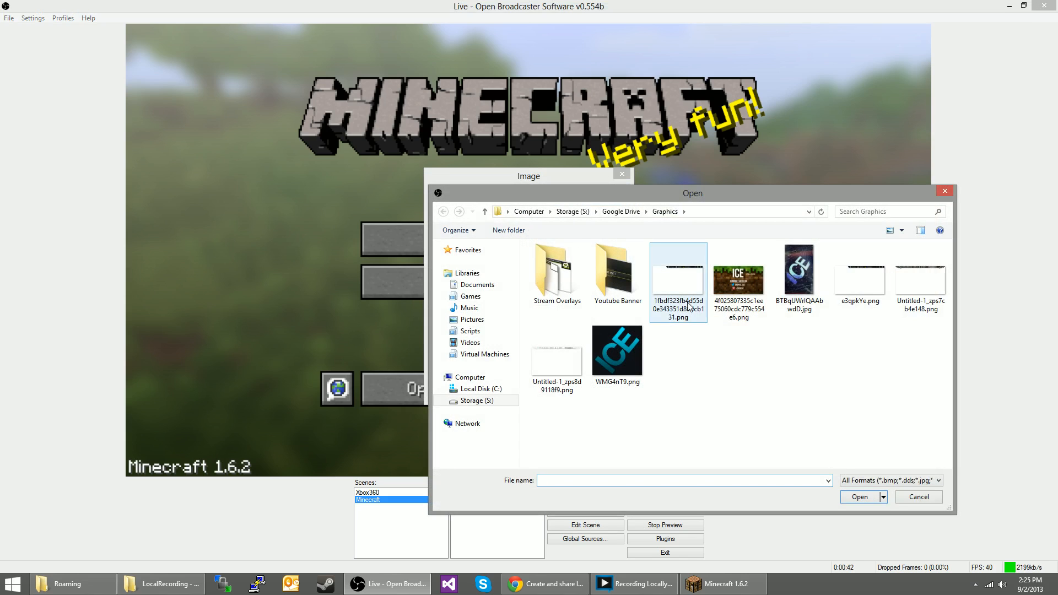
double_click(554, 284)
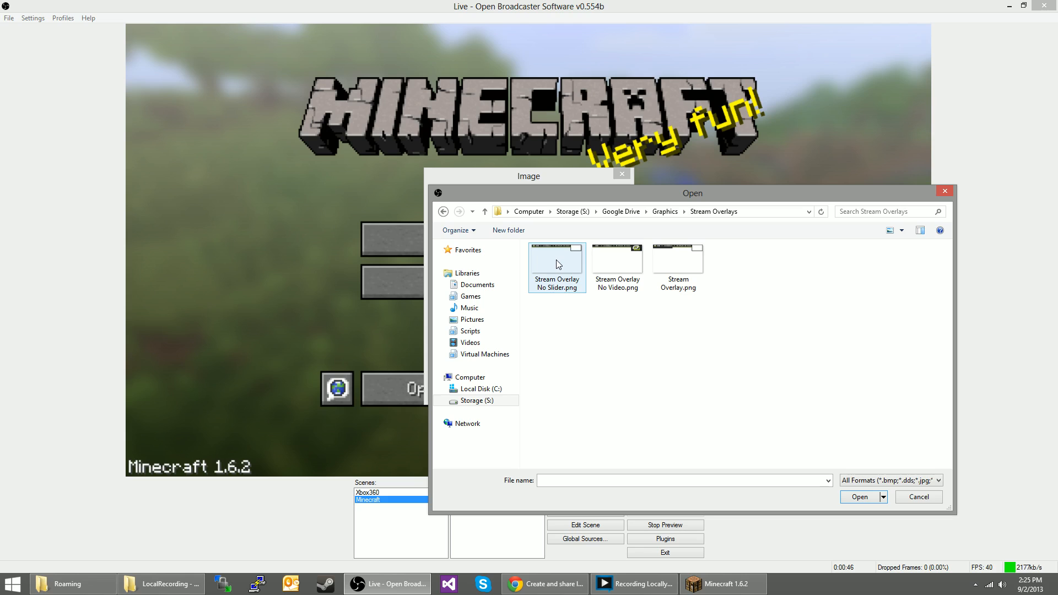
double_click(680, 251)
click(558, 388)
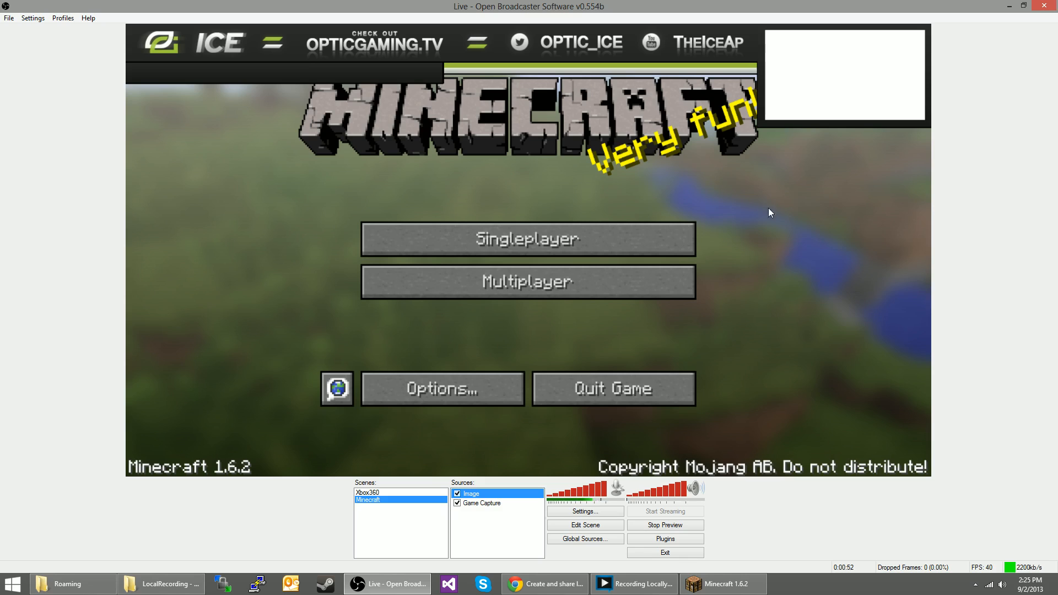
Step: Stop the stream preview and select the Xbox360 scene
drag(637, 6, 557, 76)
double_click(557, 76)
click(648, 530)
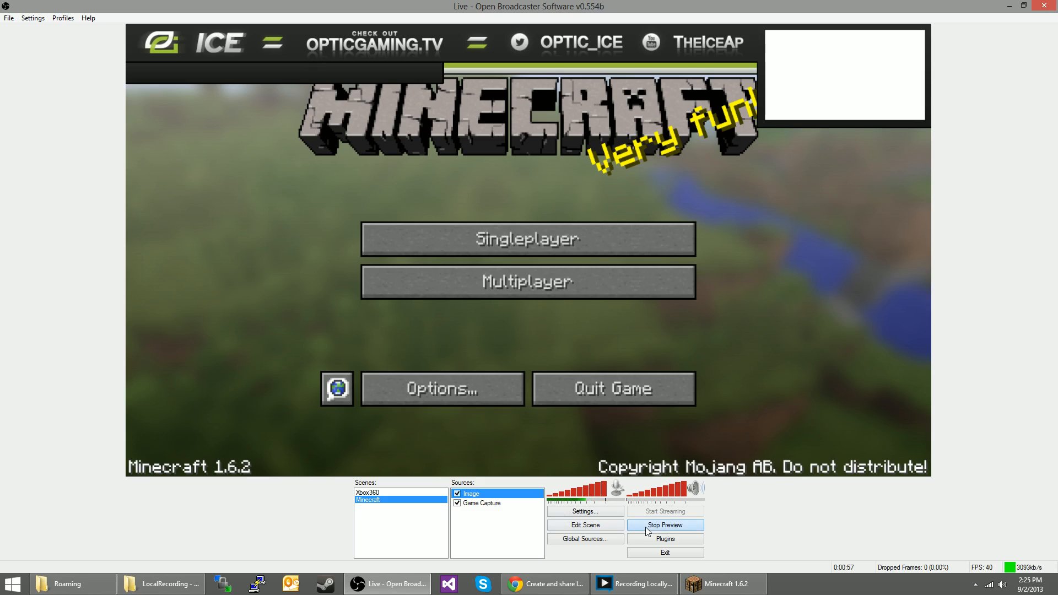
click(426, 494)
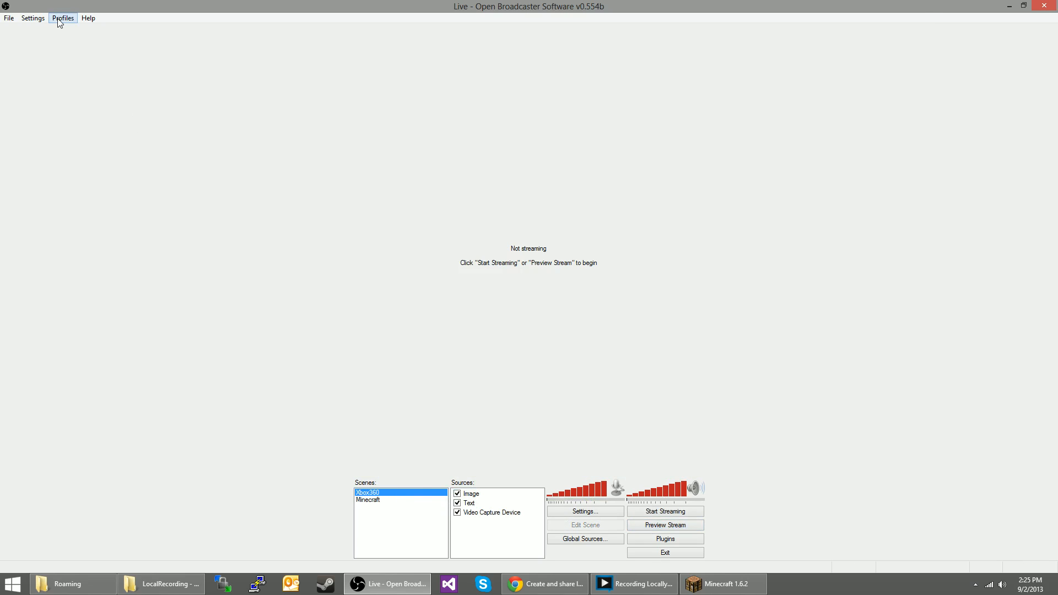
Step: Switch to the Local profile
click(33, 18)
mouse_move(61, 25)
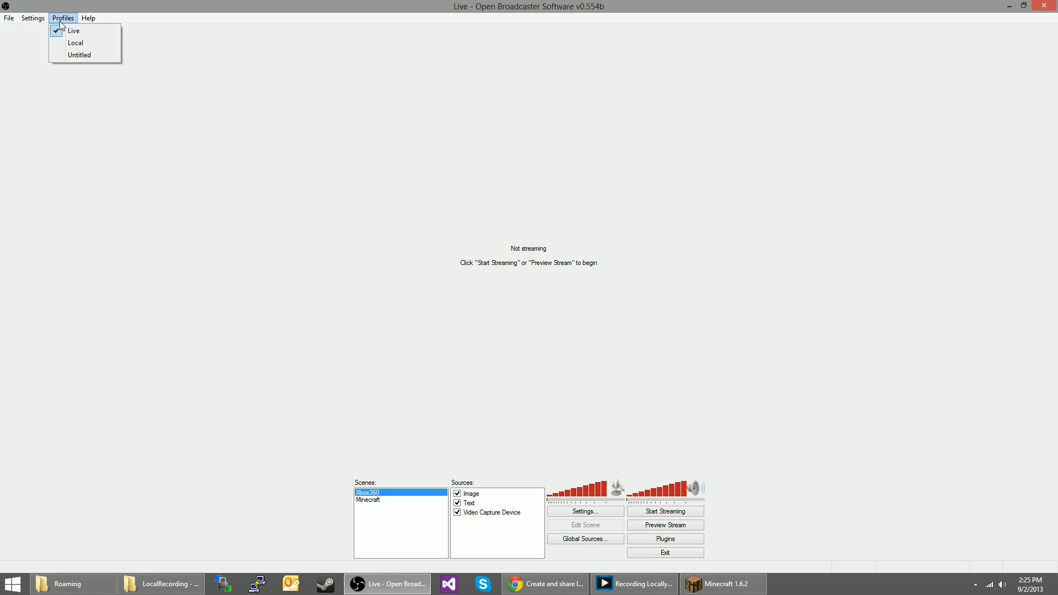
click(80, 47)
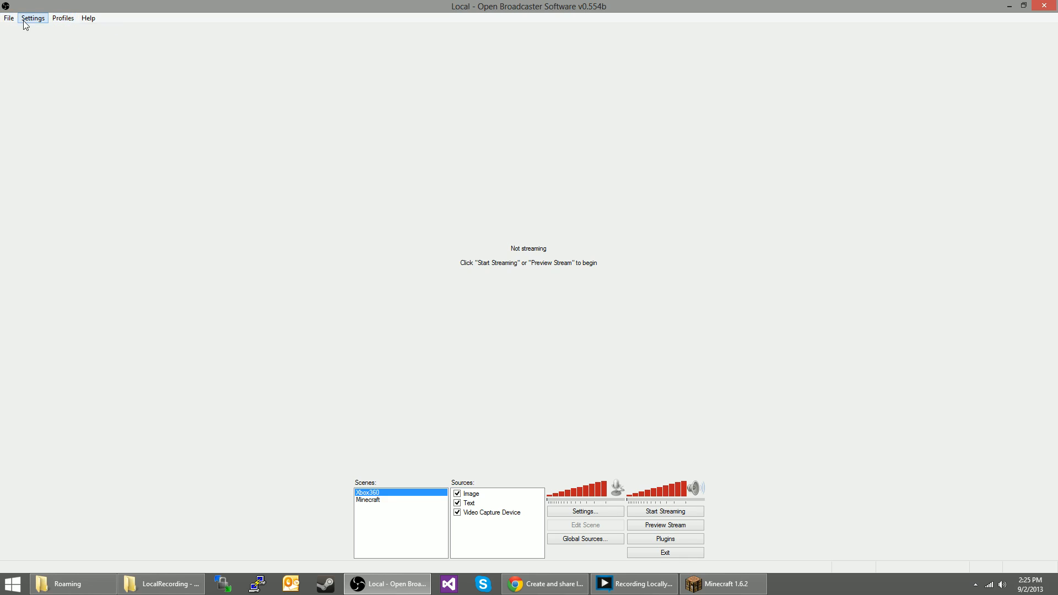
Step: In the Local profile's video settings, base the resolution on monitor 2 with the resolution downscale set to None
click(34, 18)
click(61, 31)
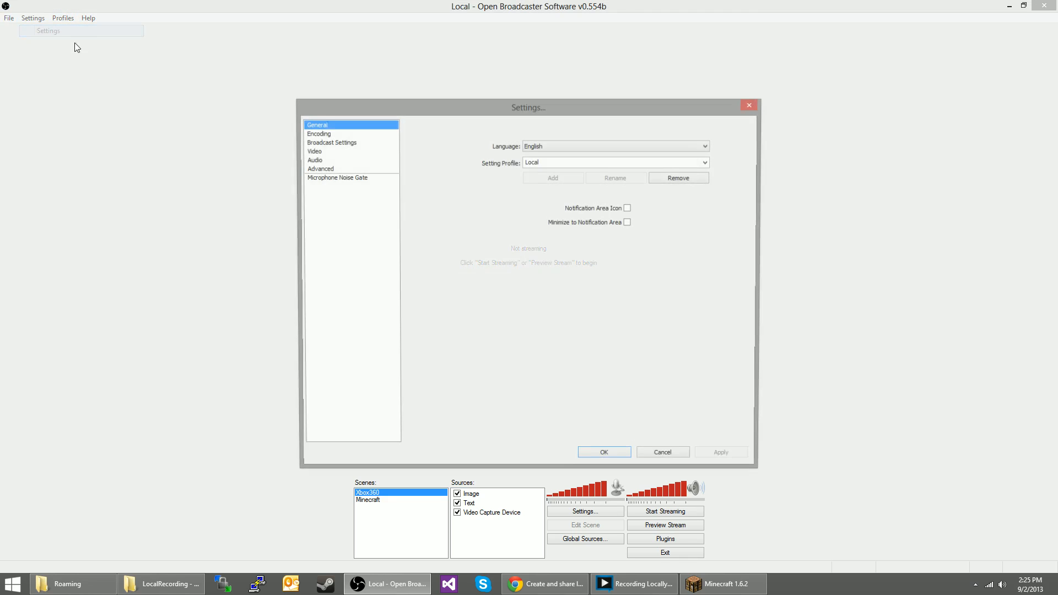
click(339, 134)
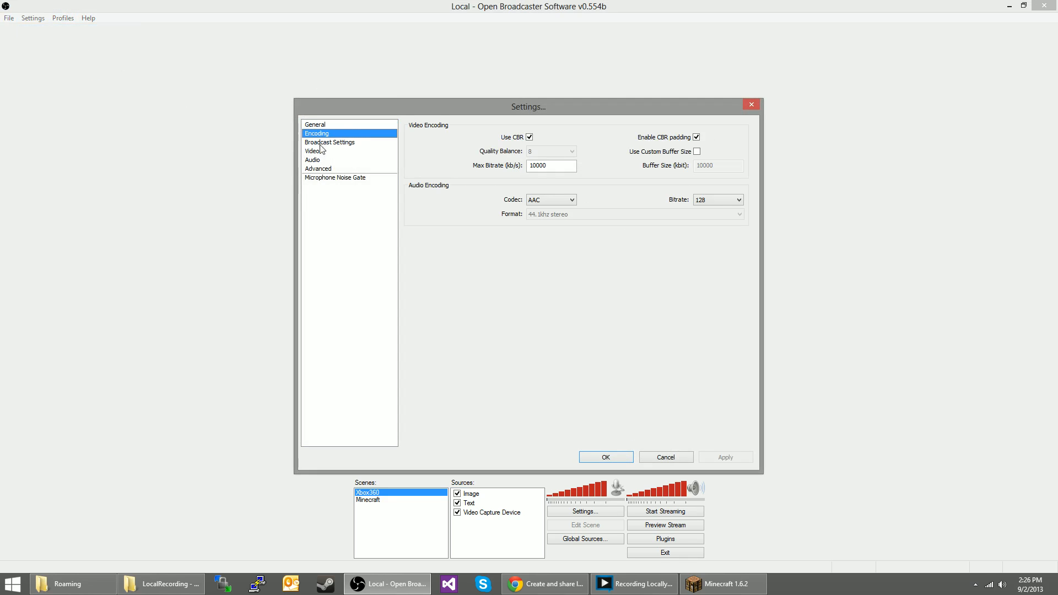
click(319, 152)
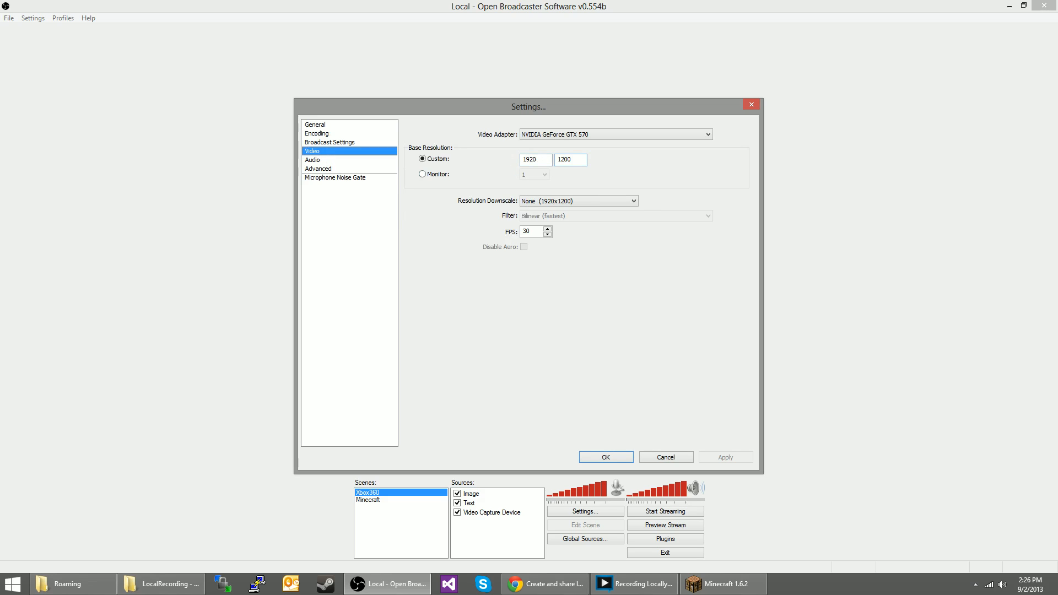
drag(572, 159, 560, 159)
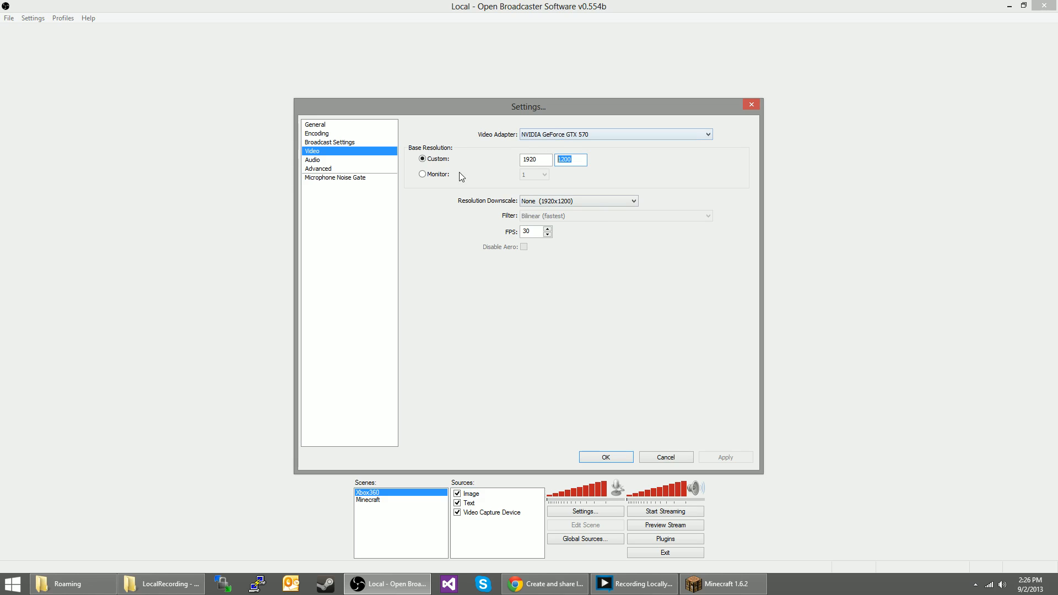
click(440, 179)
click(537, 175)
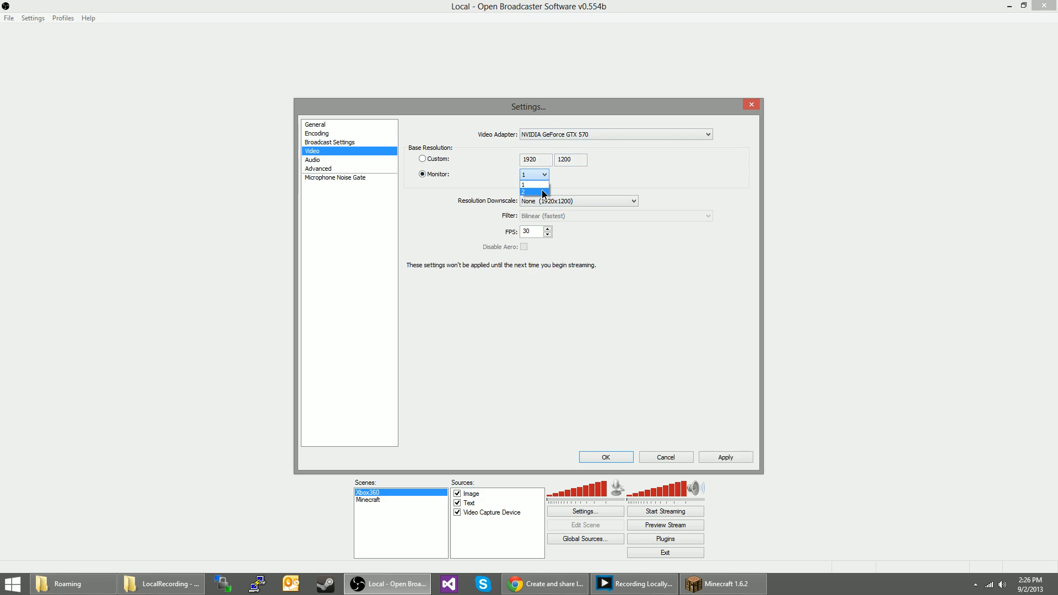
click(542, 190)
click(601, 201)
click(600, 204)
Step: Set the Local profile's frame rate to 60 FPS and save the video settings
drag(528, 231, 522, 231)
key(BackSpace)
text(60)
click(330, 142)
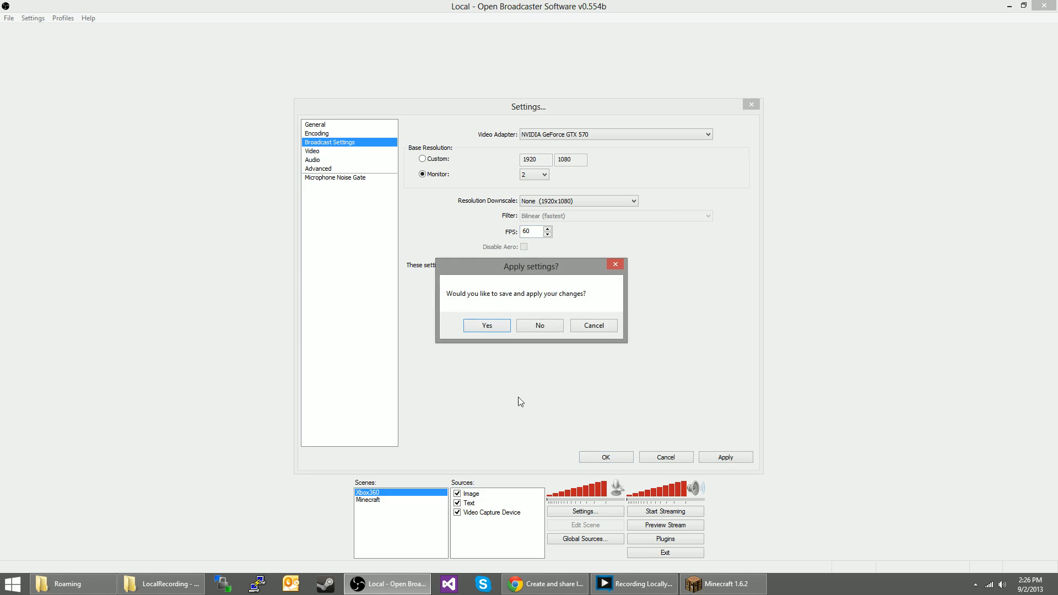
click(489, 326)
Step: Set the Local profile's x264 CPU preset to superfast and save the settings
click(334, 134)
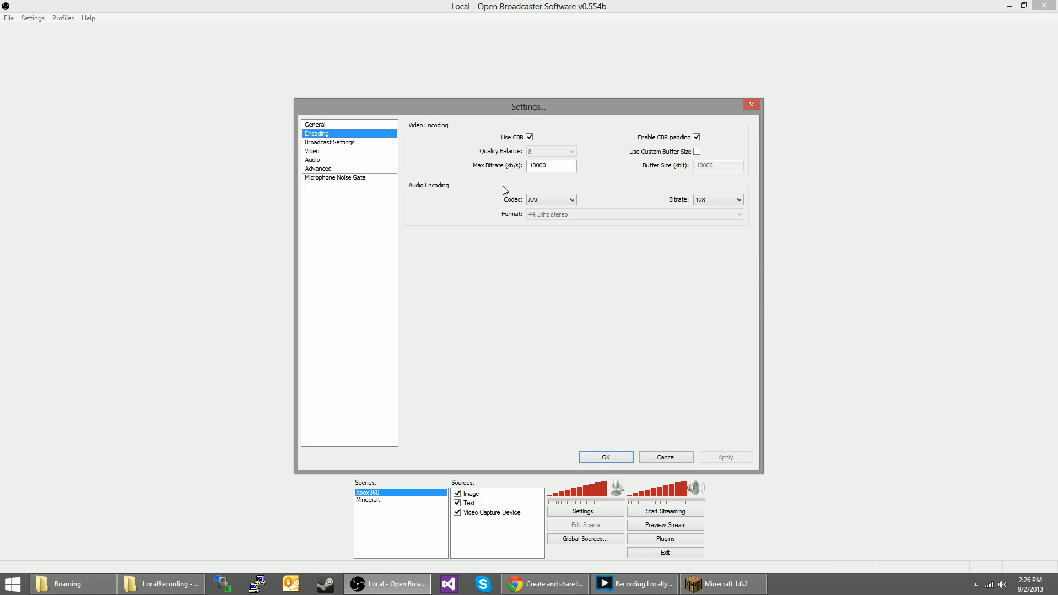
click(322, 168)
click(569, 211)
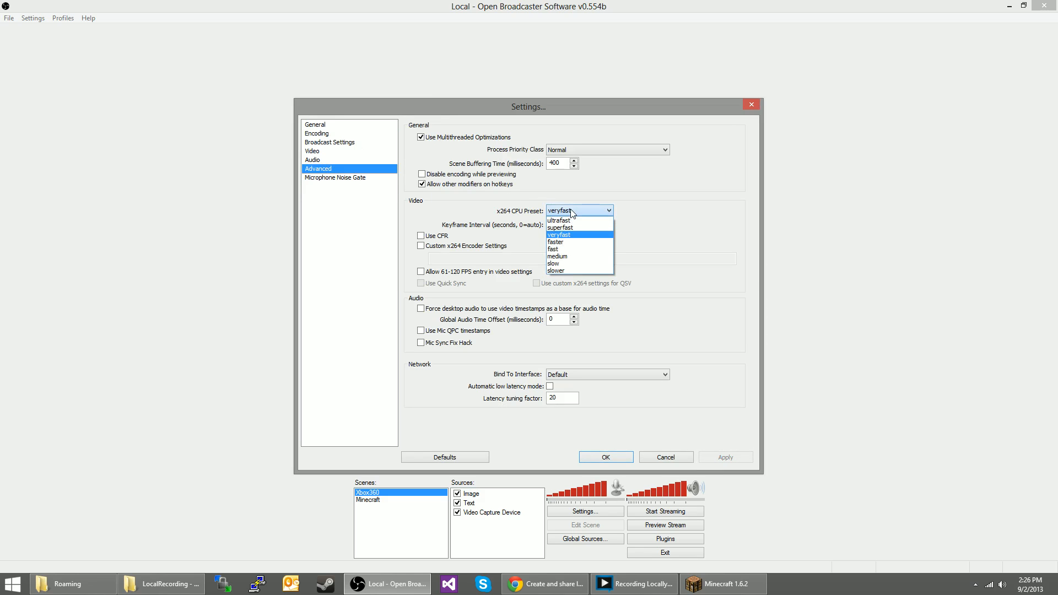
click(570, 224)
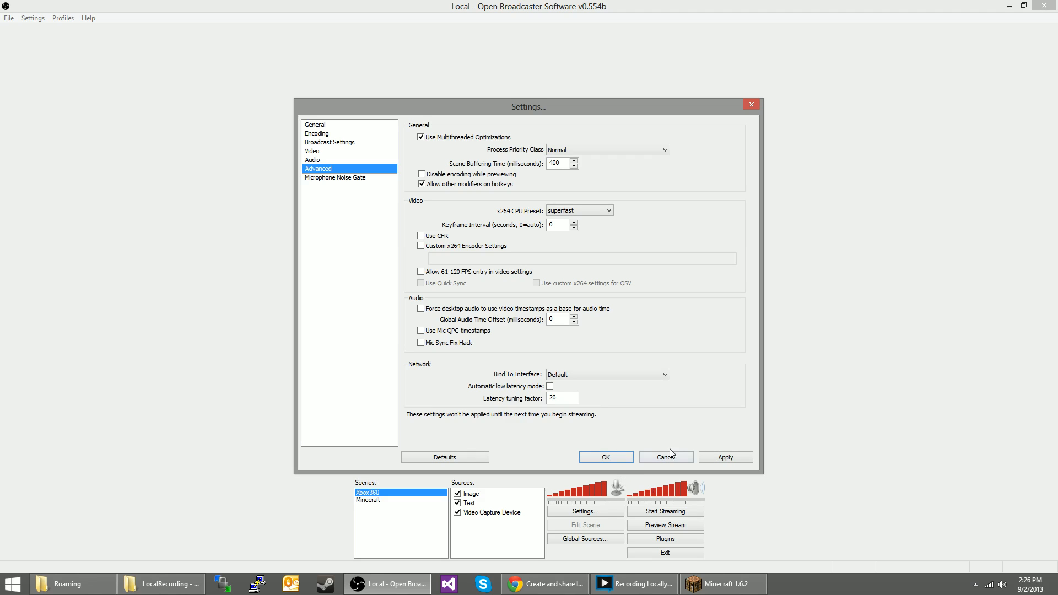
click(607, 457)
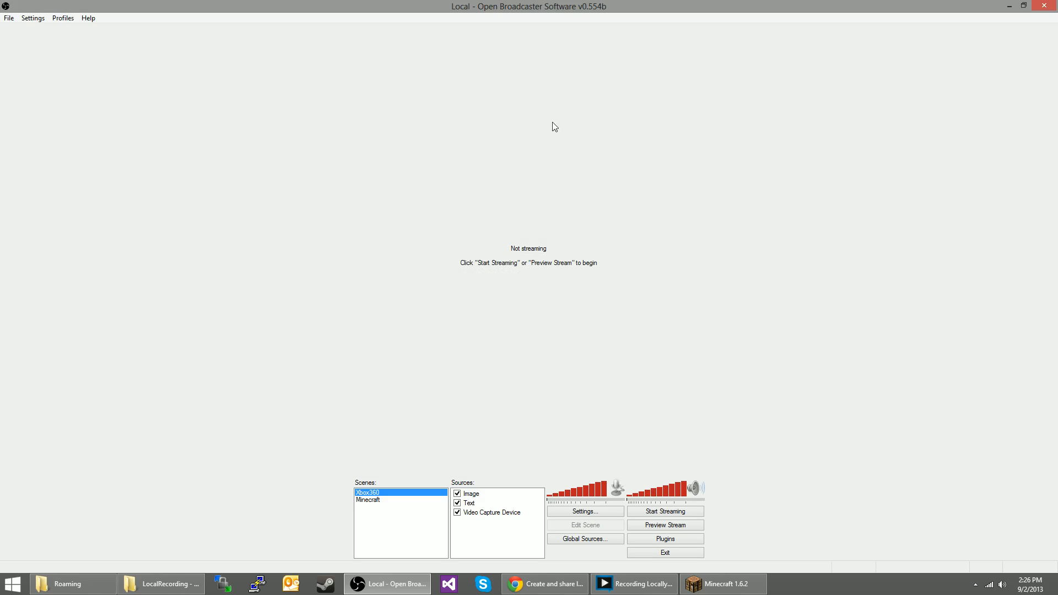
Step: Restore the maximized window to a smaller size and review the Local profile's video, advanced, encoding and broadcast settings without changing them
drag(524, 7, 481, 84)
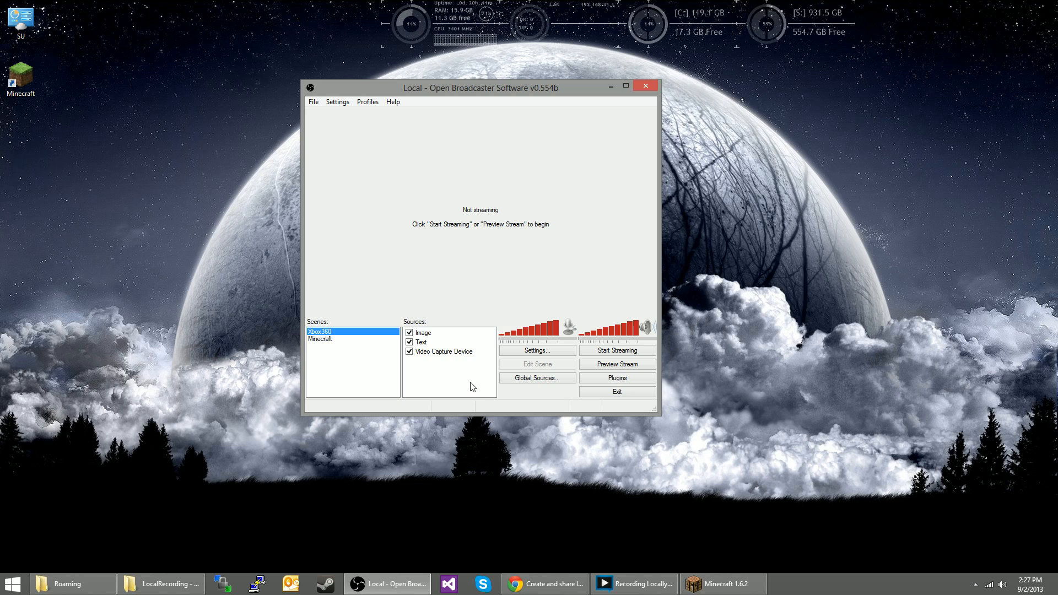
drag(481, 91, 493, 121)
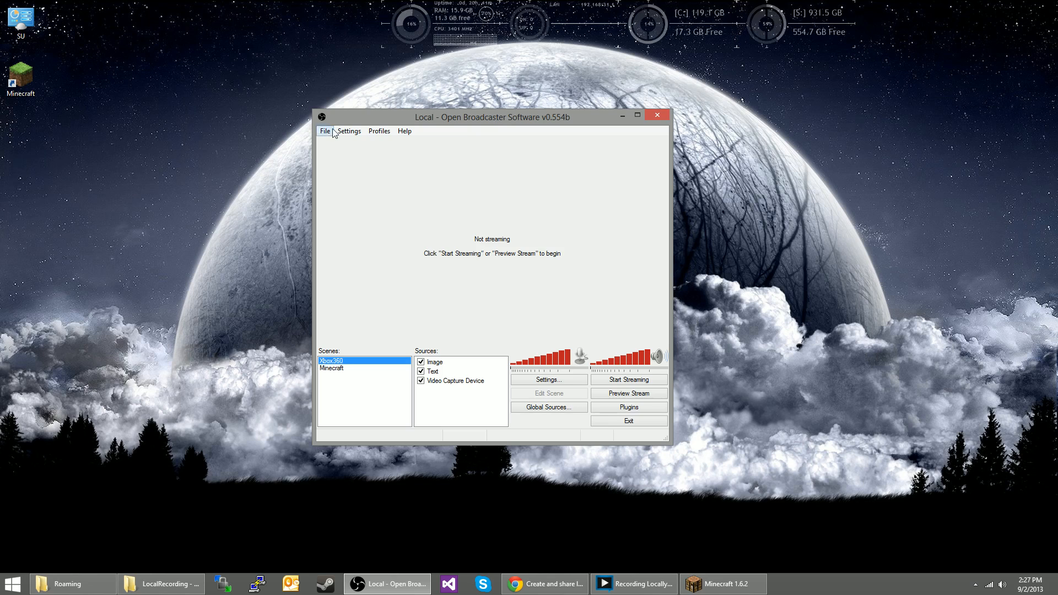
click(349, 131)
click(358, 145)
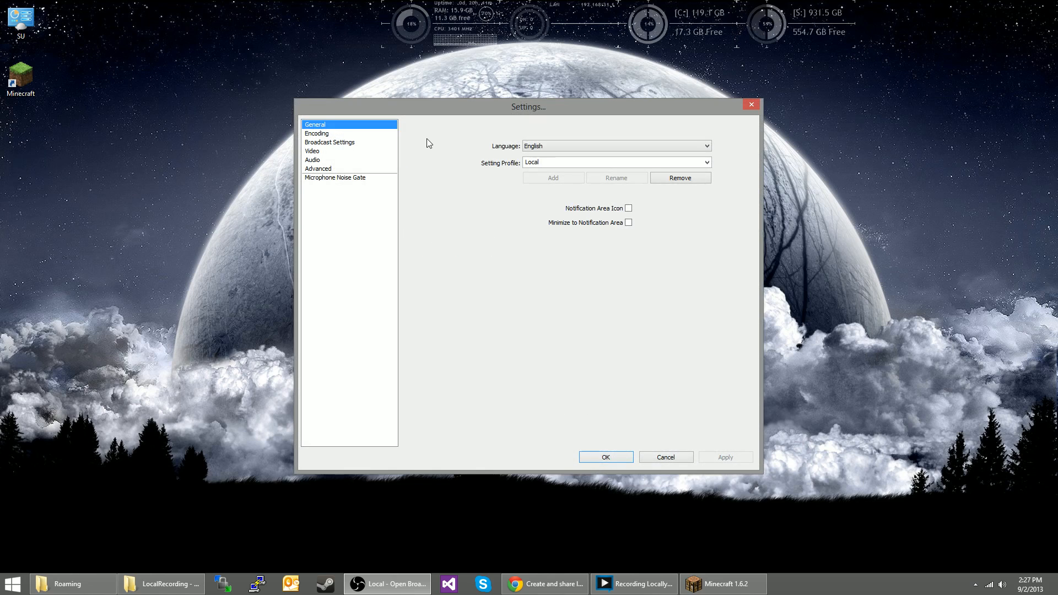
click(342, 149)
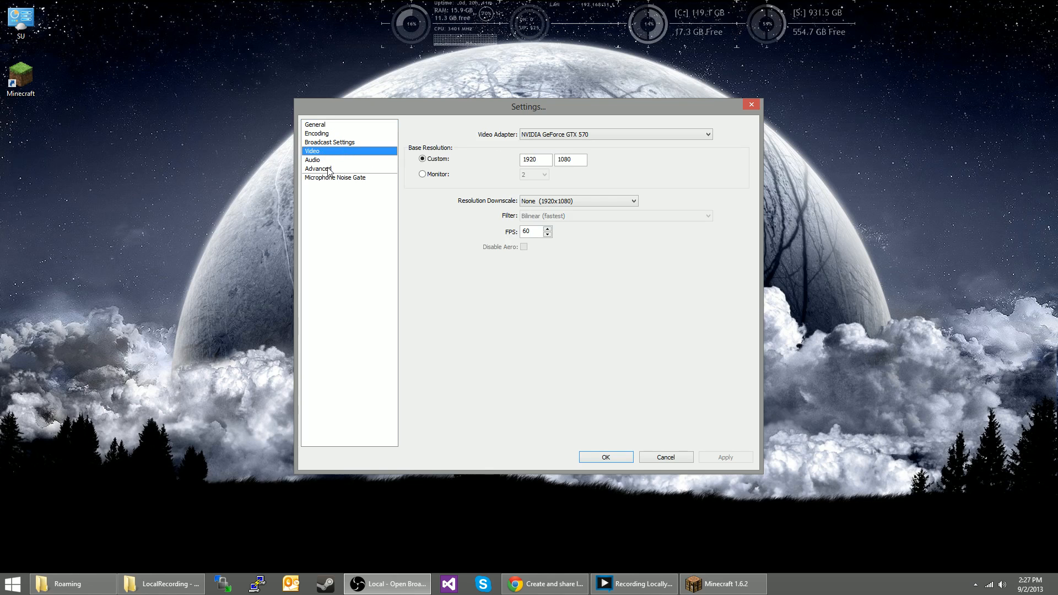
click(331, 169)
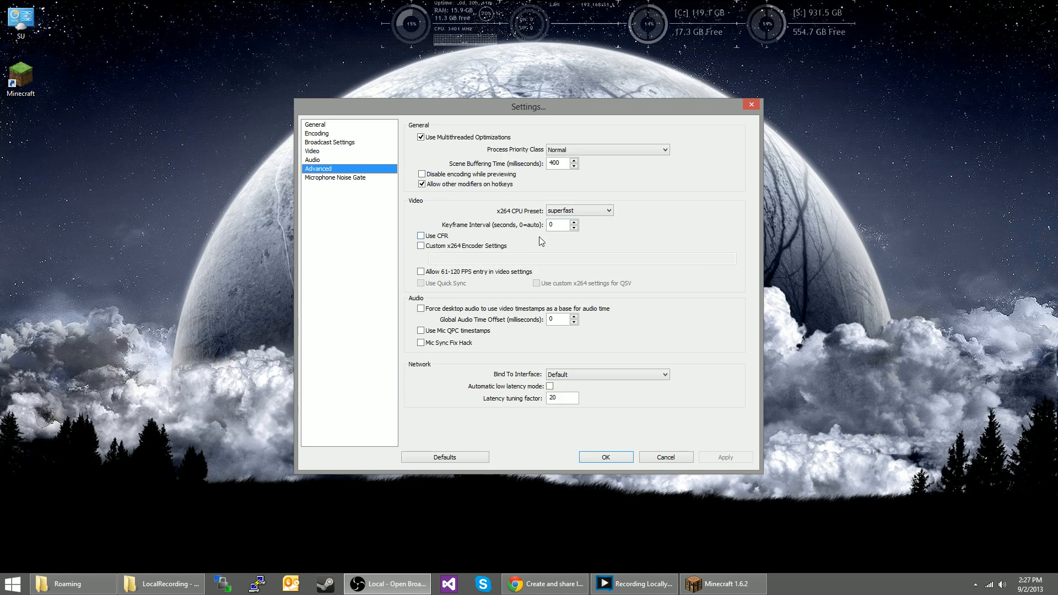
click(347, 136)
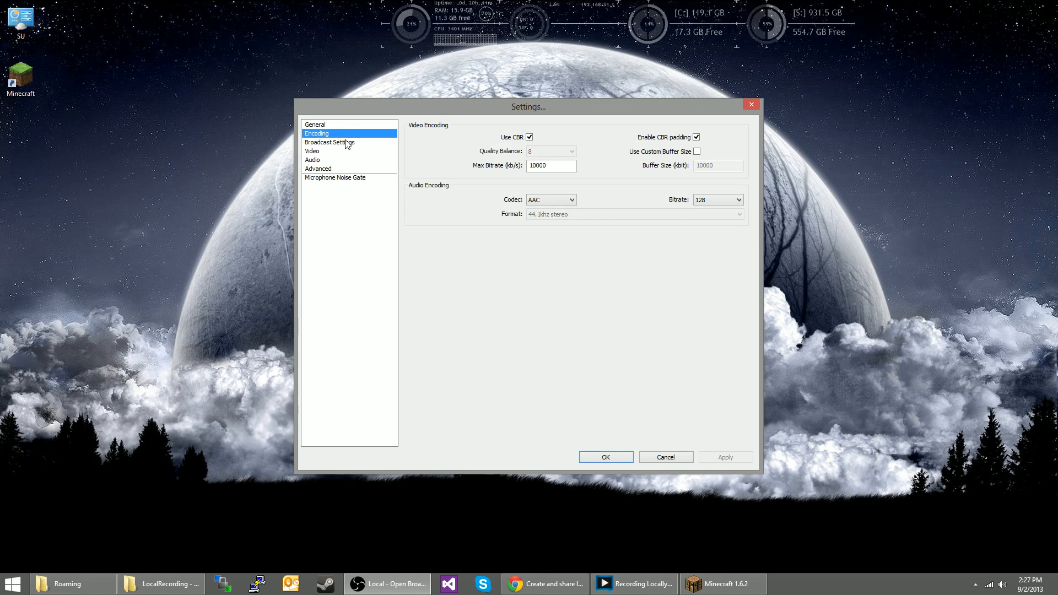
click(347, 142)
click(675, 456)
Step: Switch to the Live profile and review its video, advanced, broadcast and audio settings
click(379, 131)
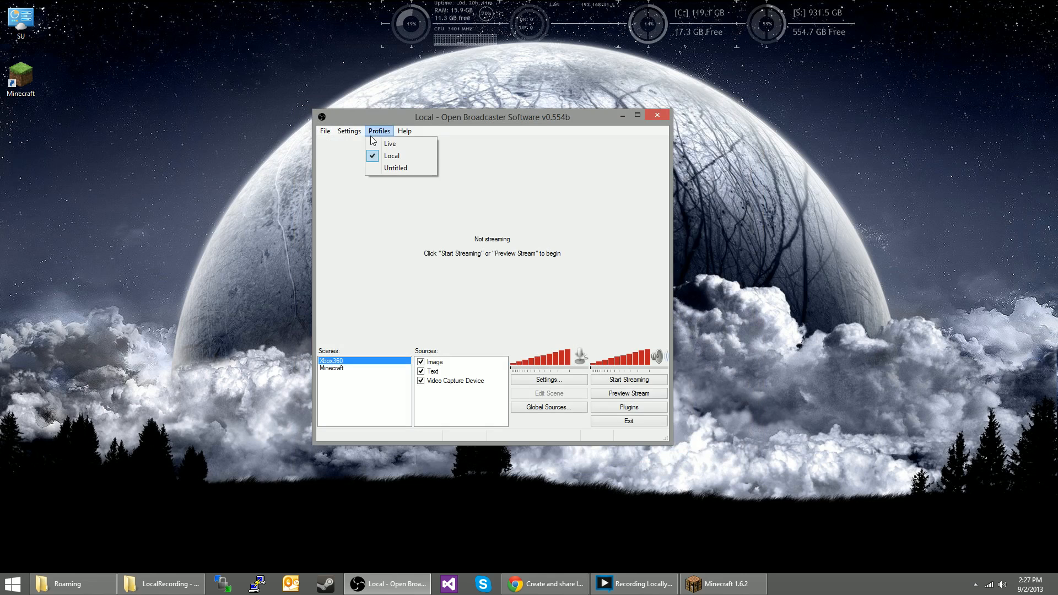
click(379, 144)
click(349, 131)
click(361, 142)
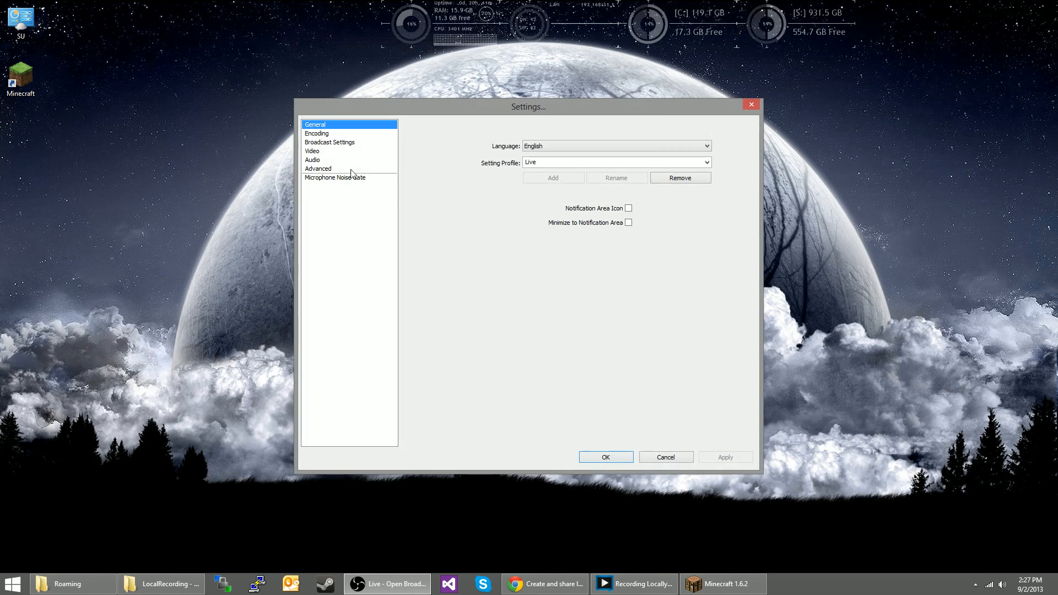
click(334, 152)
click(328, 169)
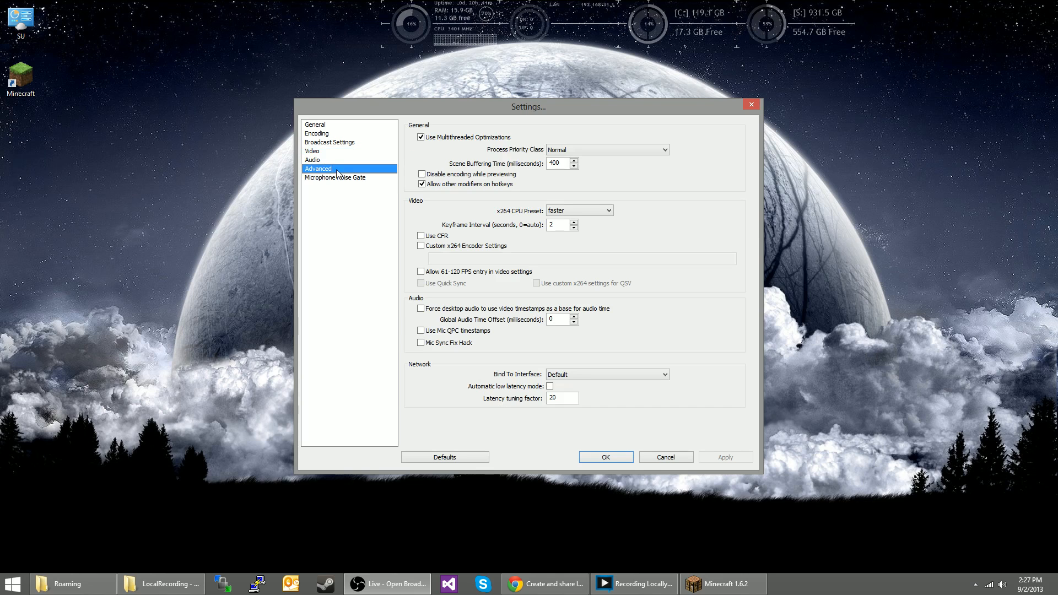
click(328, 143)
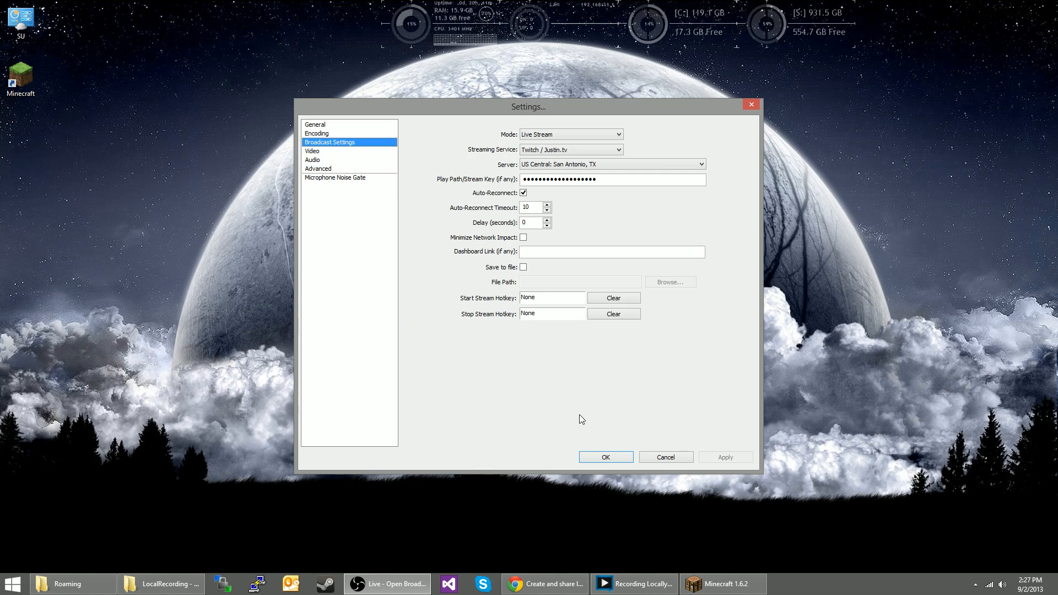
click(316, 154)
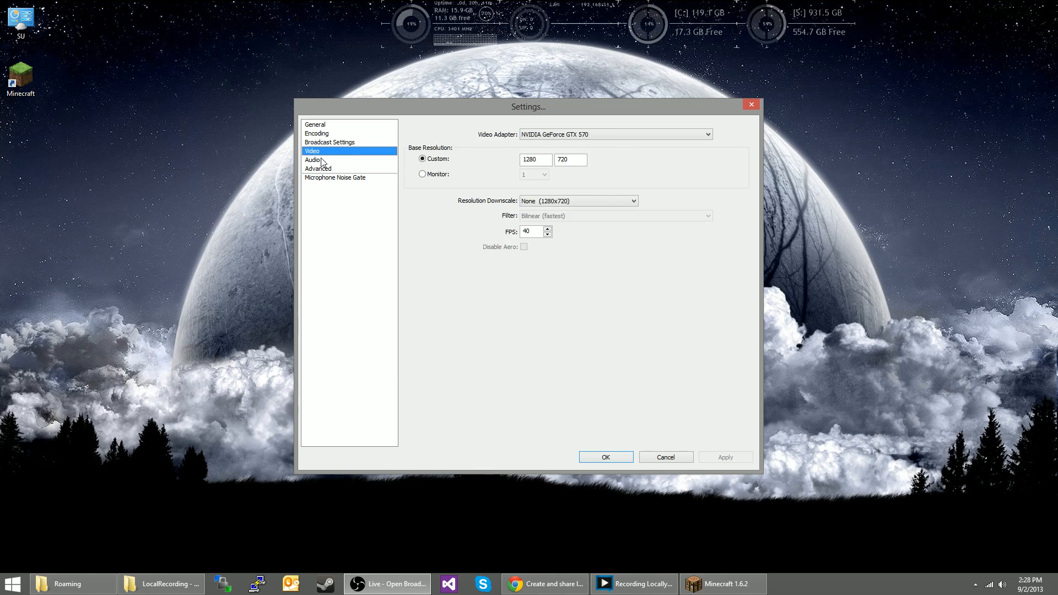
click(319, 160)
Step: Enter a keyframe interval of 2 seconds in the Live profile's advanced settings
click(322, 169)
click(560, 225)
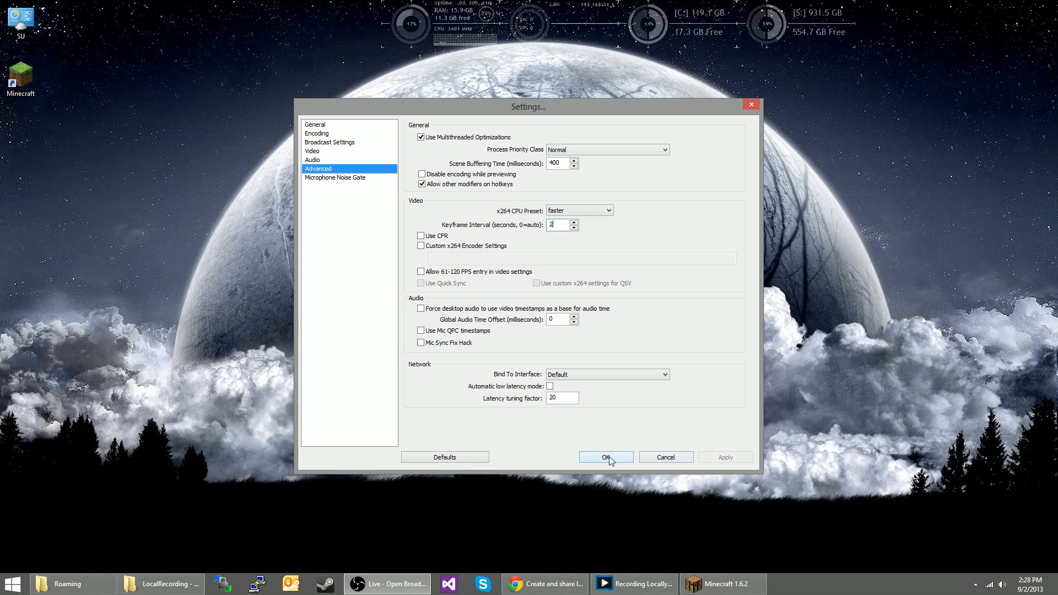
double_click(551, 225)
text(2)
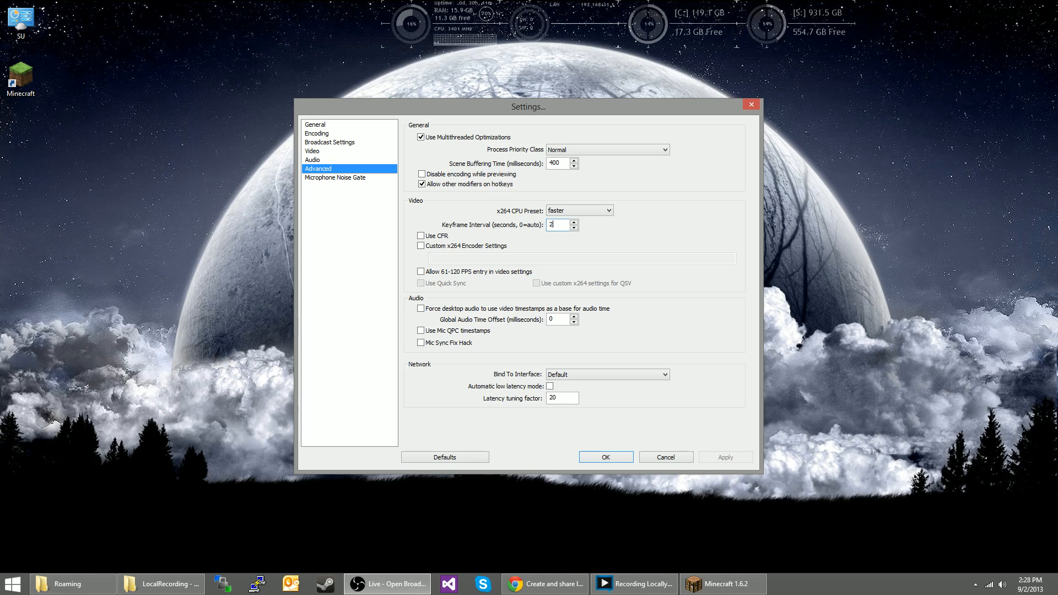
Step: Confirm the Live profile's advanced settings and close the settings window
click(631, 457)
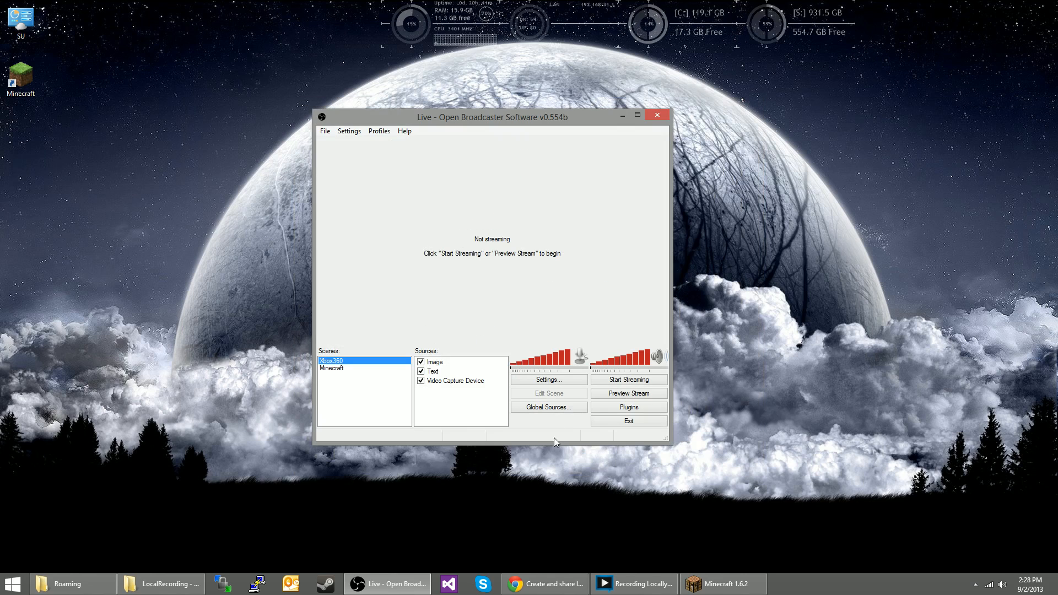
click(361, 135)
click(388, 115)
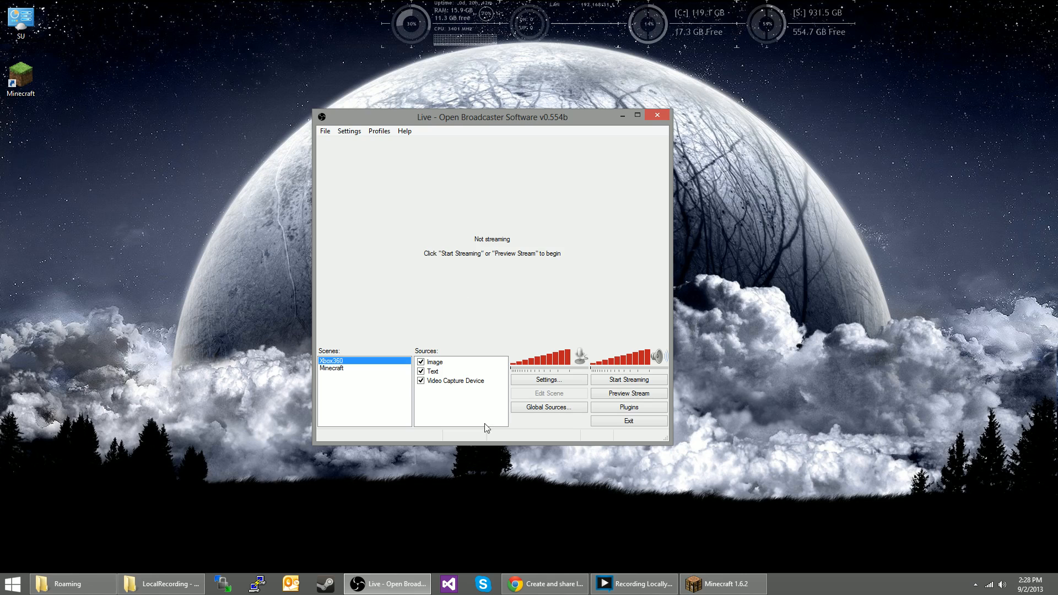
Step: Switch to the Twitch page in Chrome and open the channel's broadcaster dashboard
click(543, 584)
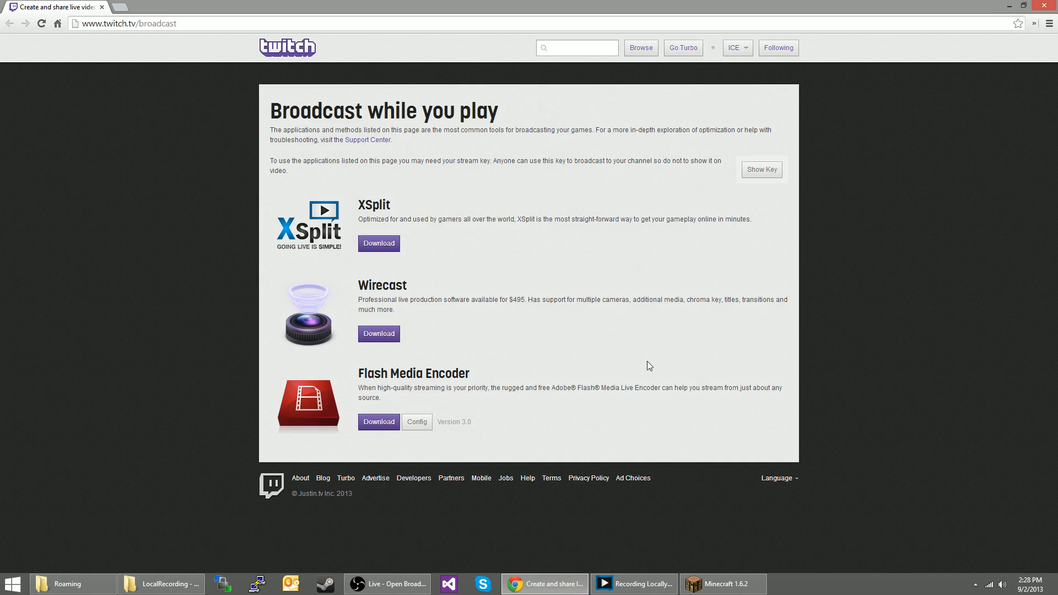
click(737, 48)
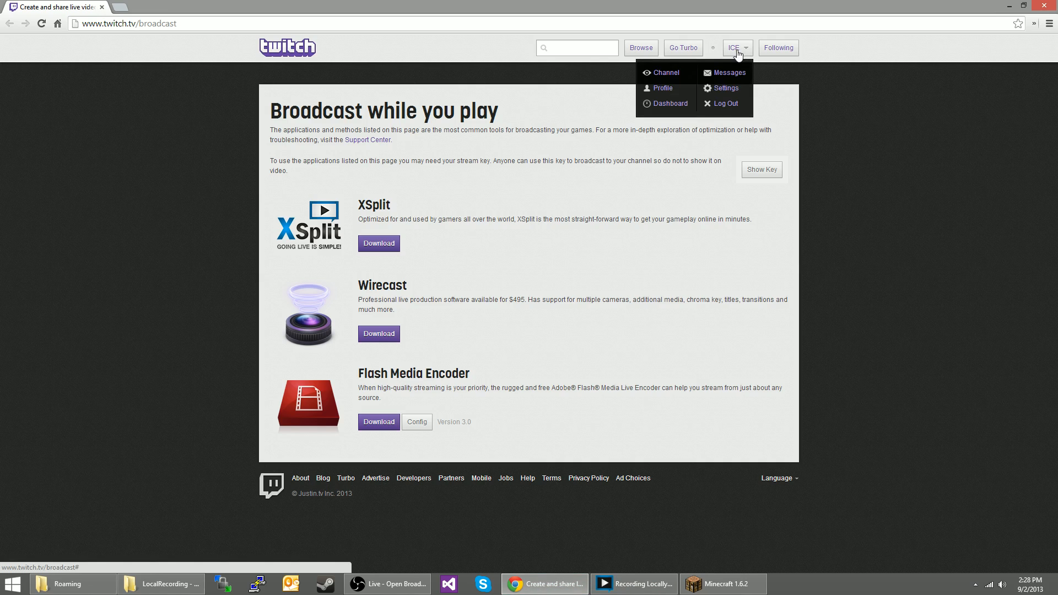
click(669, 104)
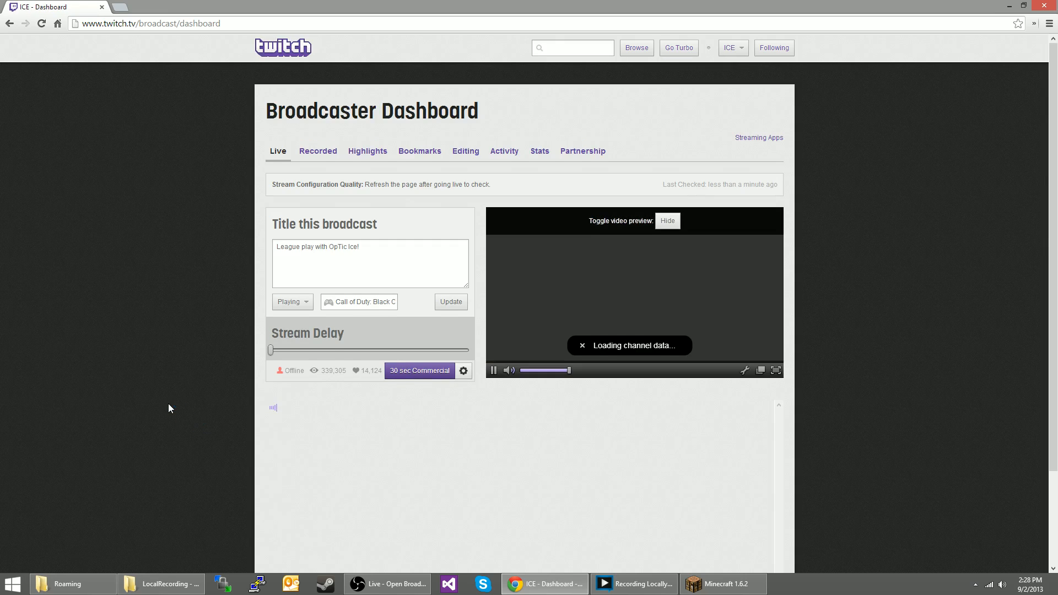
Step: Pause the dashboard's video preview, examine the Stream Configuration Quality line, and return to Open Broadcaster Software
scroll(170, 407, down, 1)
mouse_move(273, 130)
mouse_down()
mouse_move(496, 130)
mouse_move(277, 129)
mouse_up()
click(543, 124)
click(494, 317)
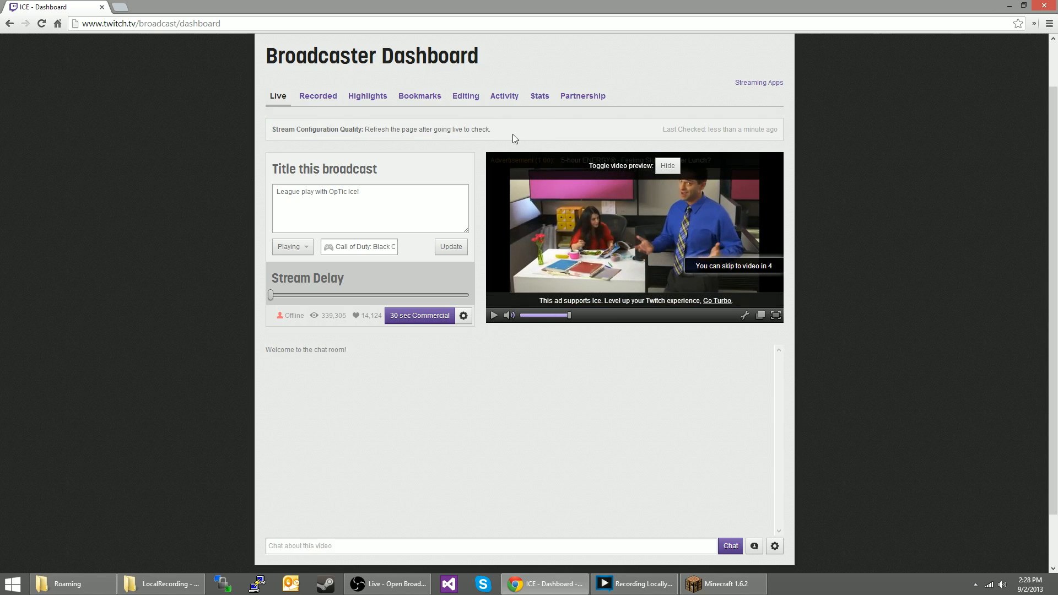
mouse_move(508, 136)
mouse_down()
mouse_move(271, 130)
mouse_move(493, 130)
mouse_up()
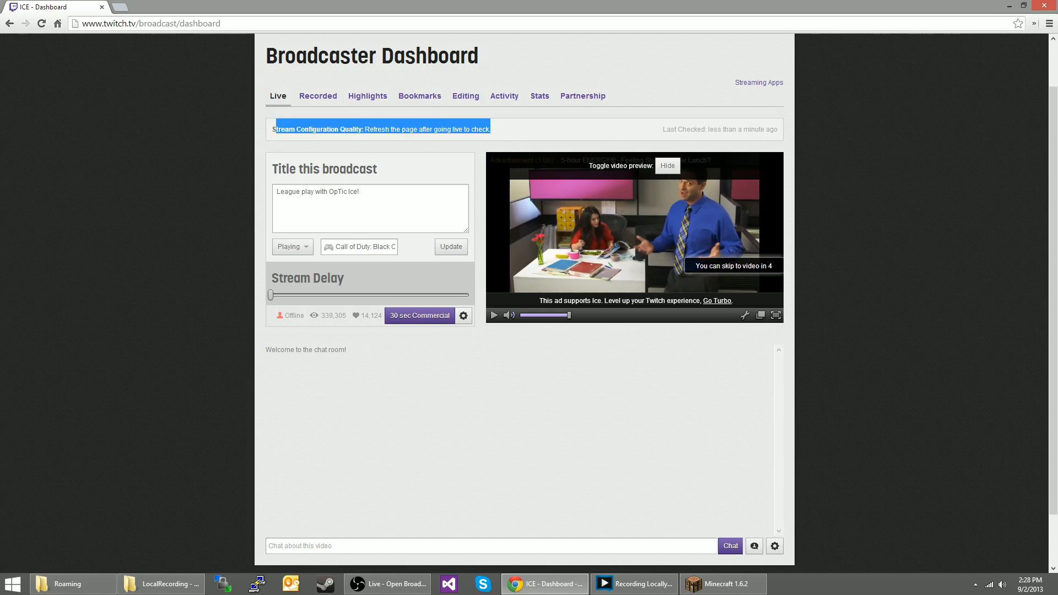
click(525, 122)
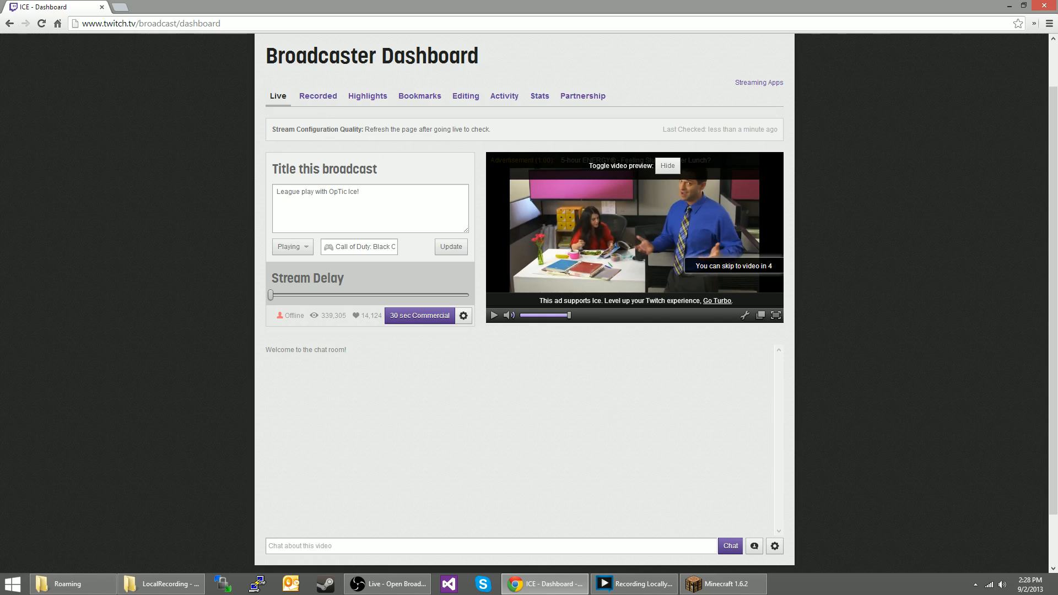
click(429, 591)
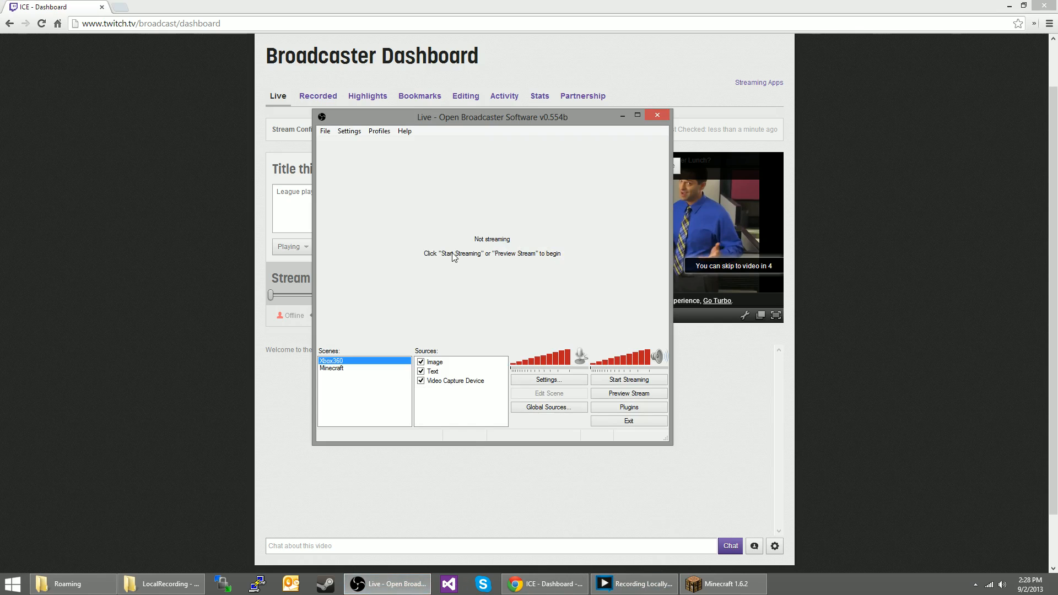